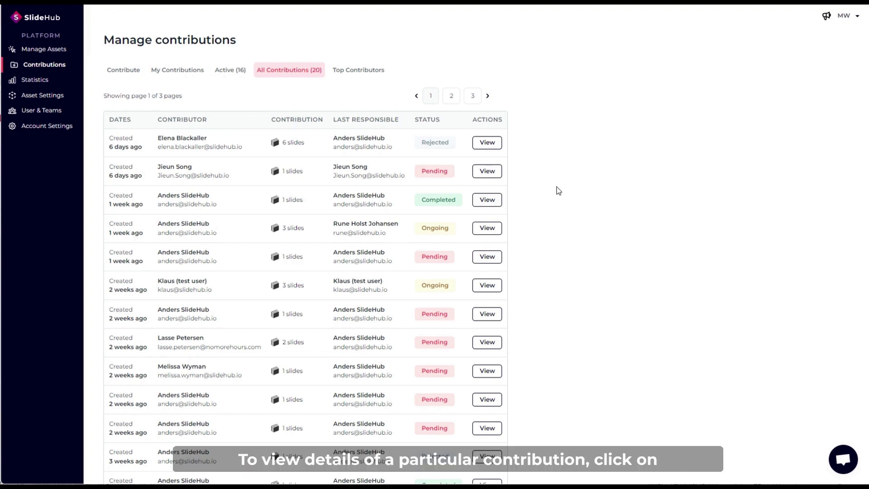
Step: Open the slides of the fifth contribution pending manager assessment and select its only slide for updating
click(487, 143)
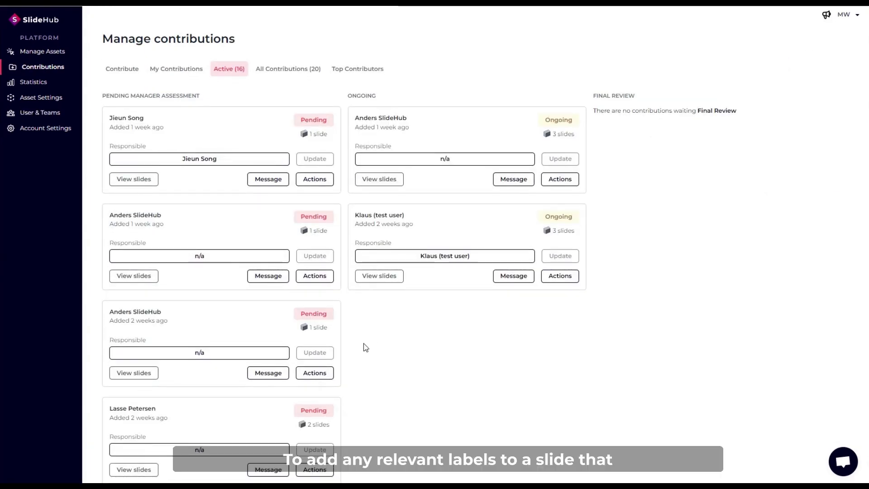
scroll(363, 343, down, 3)
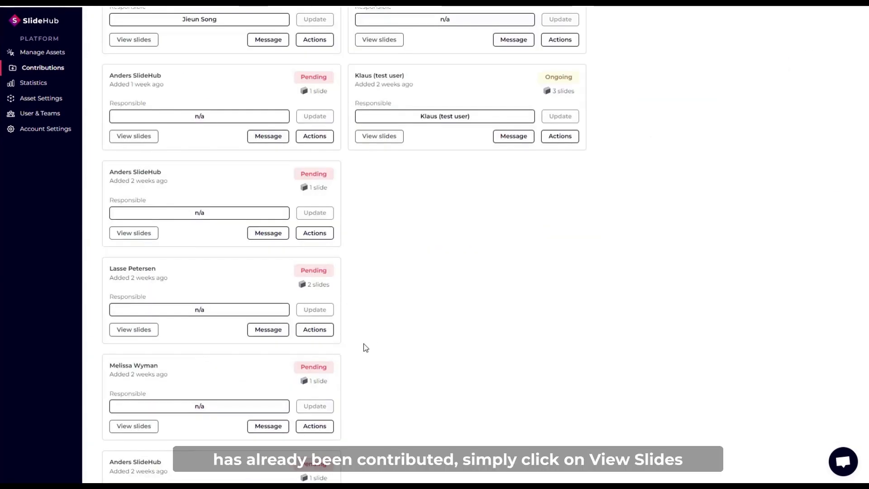
click(140, 430)
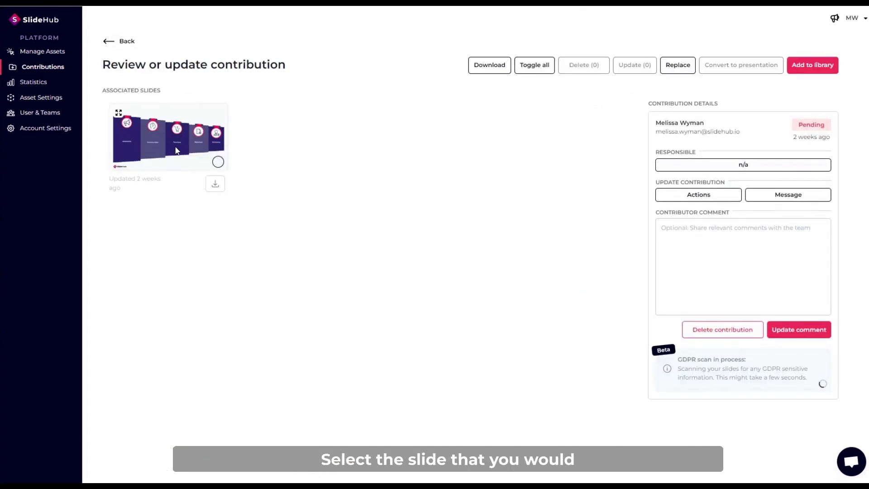
click(218, 162)
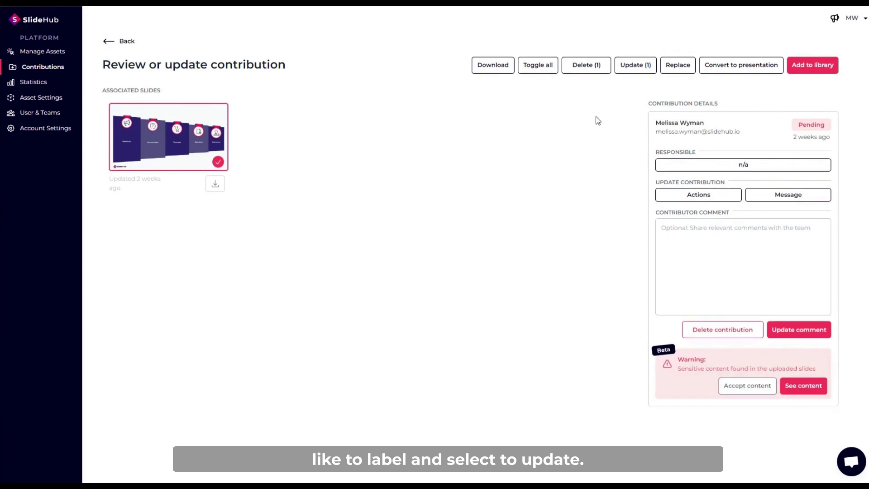
click(638, 70)
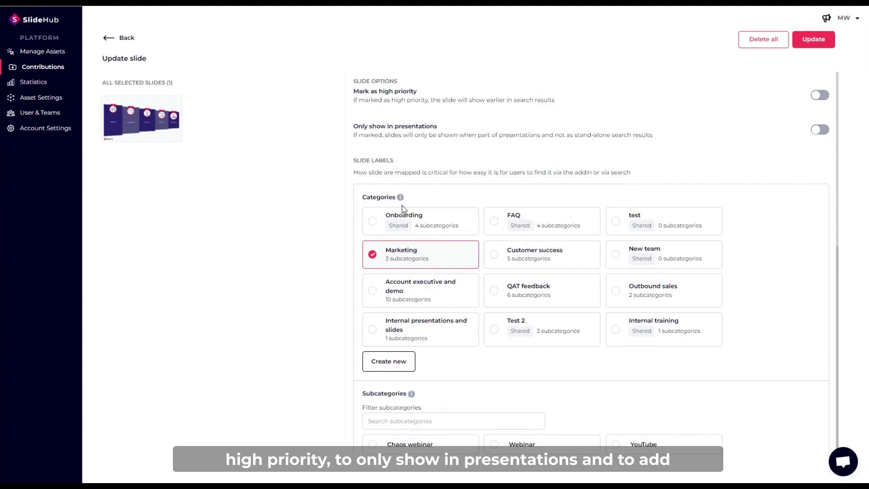
Step: Add the Test 2 category to the slide's labels
scroll(402, 204, down, 1)
scroll(402, 205, down, 3)
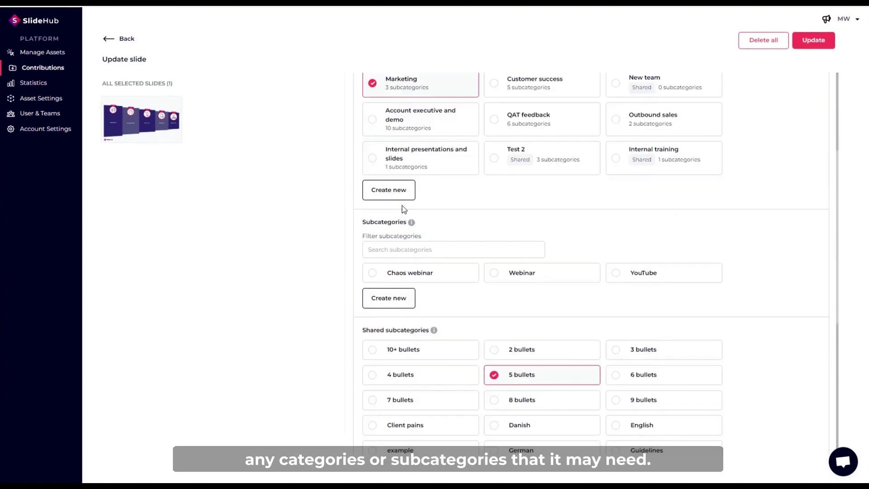
scroll(426, 243, down, 7)
scroll(428, 244, up, 1)
scroll(428, 245, up, 8)
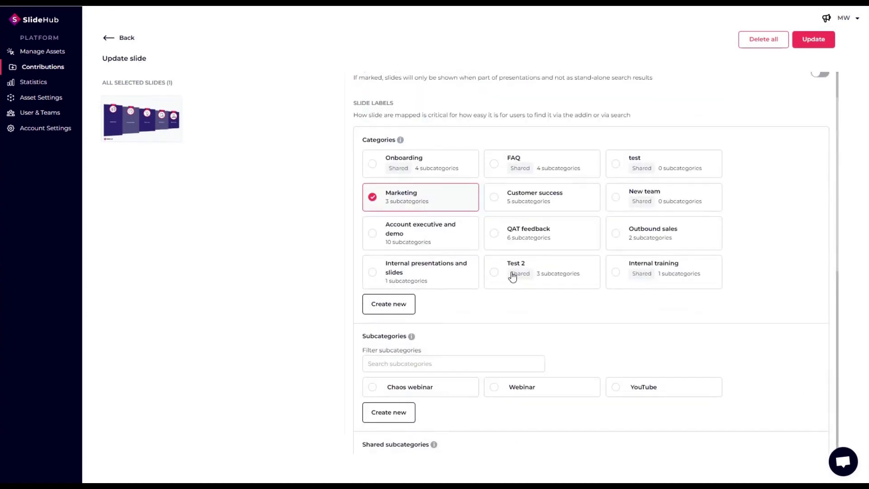
click(496, 273)
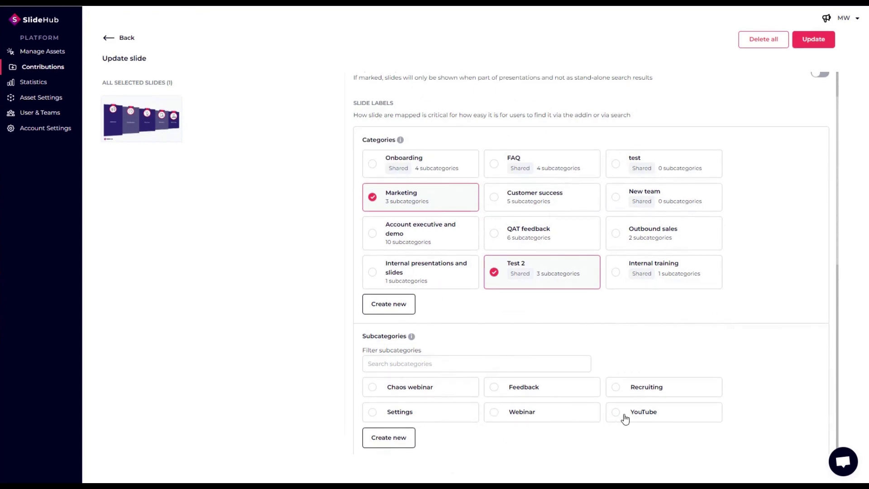
Step: Create the tag "funnel" for the slide and save the slide update
scroll(488, 428, down, 5)
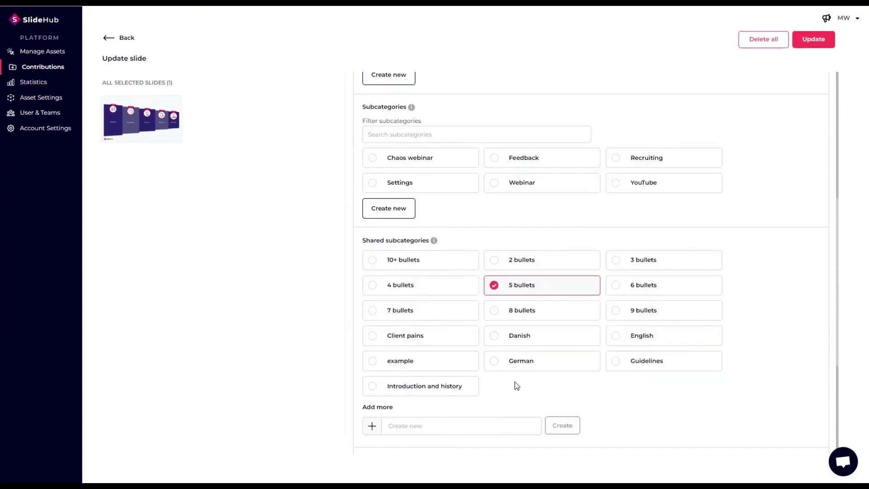
scroll(452, 420, down, 3)
click(443, 395)
text(funnel)
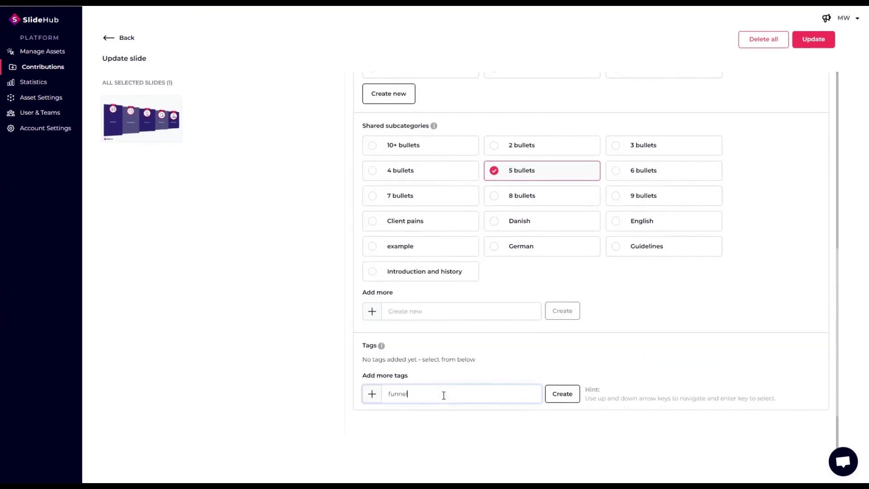
click(559, 400)
scroll(437, 421, up, 10)
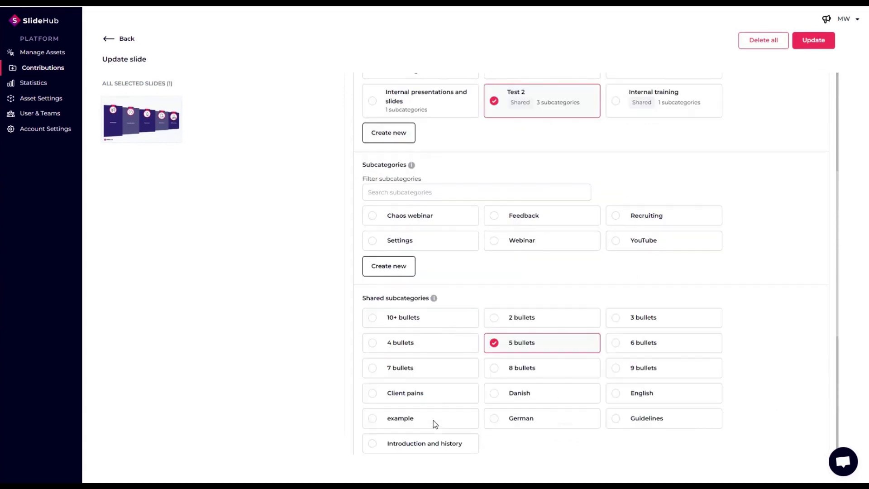
click(809, 40)
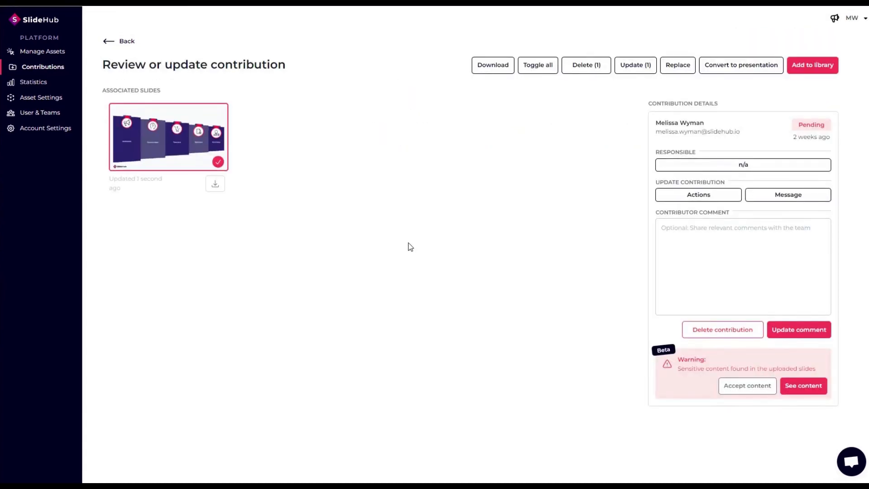
Step: Add the contribution to the company library, confirm it, and go to the managed assets
click(815, 68)
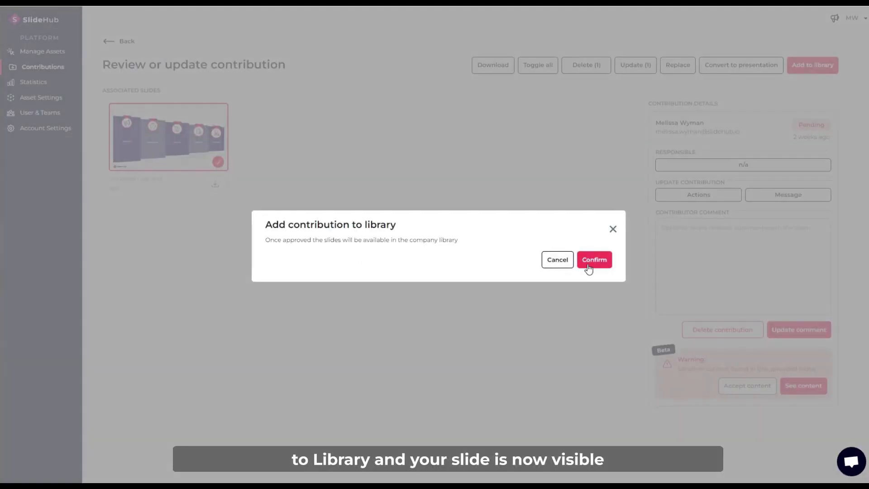
click(588, 267)
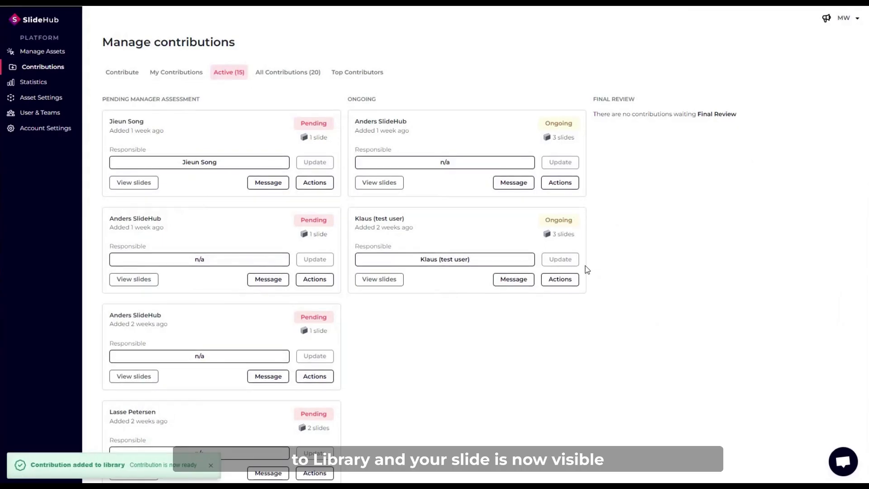
click(54, 59)
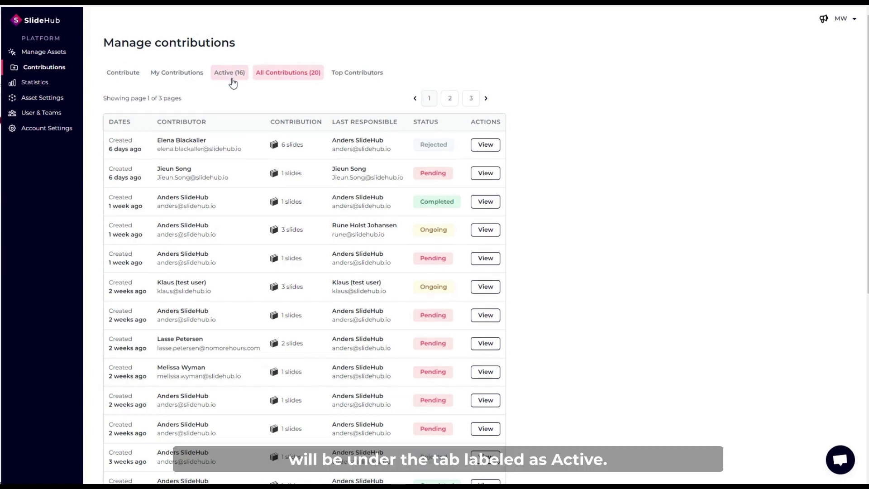
Step: Show the active contributions and examine the actions available for the first pending contribution
click(231, 77)
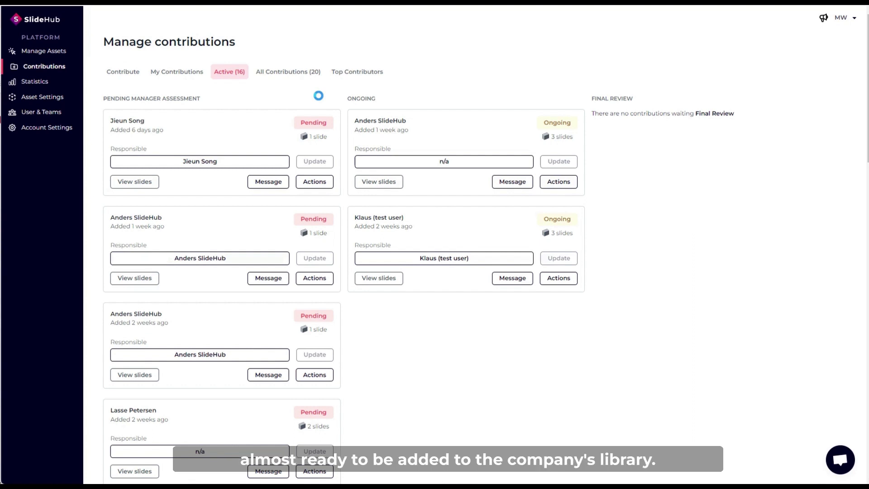
click(319, 184)
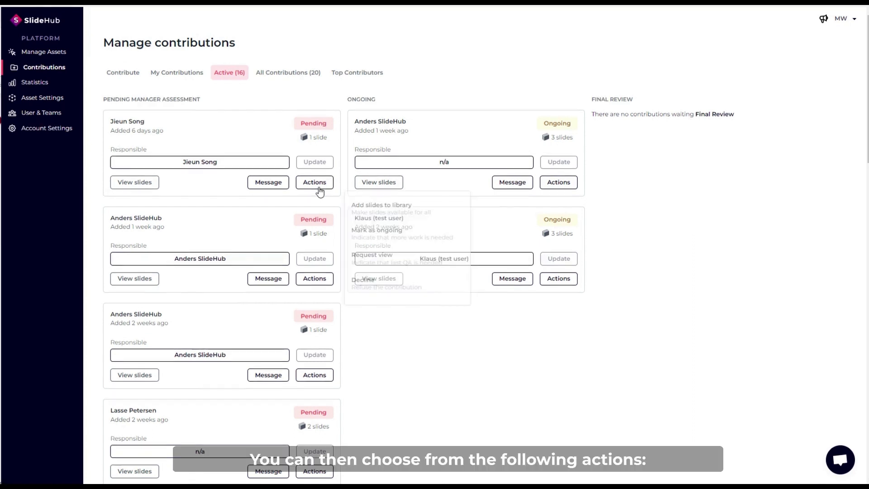
click(345, 202)
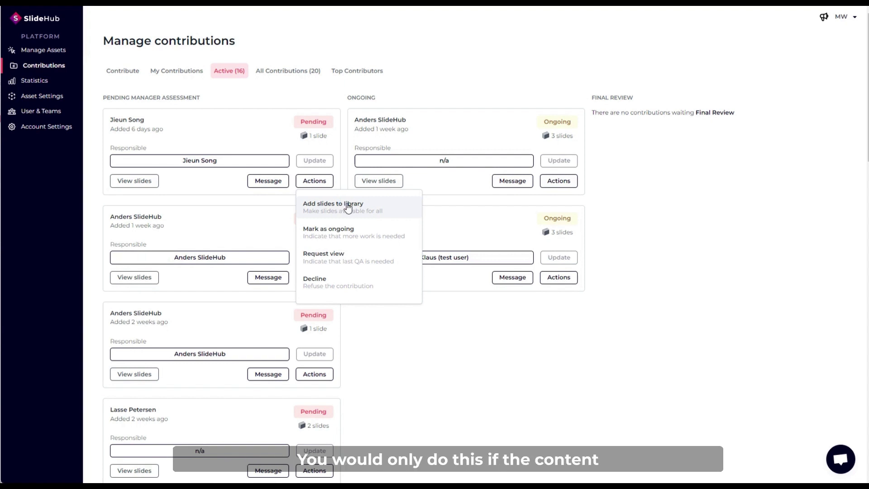
click(353, 230)
click(357, 262)
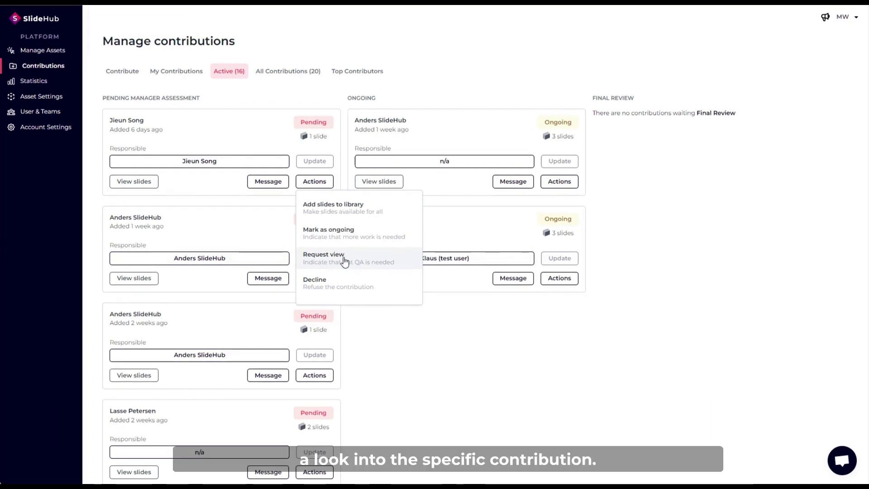
click(343, 257)
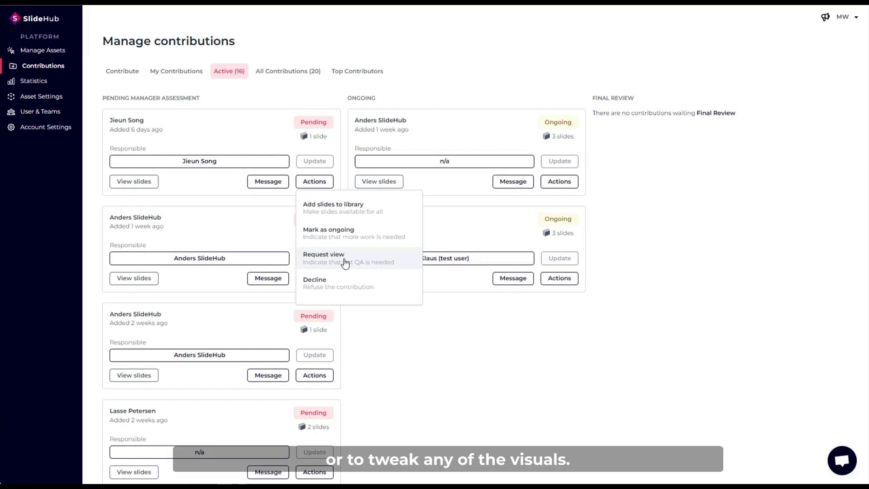
click(343, 286)
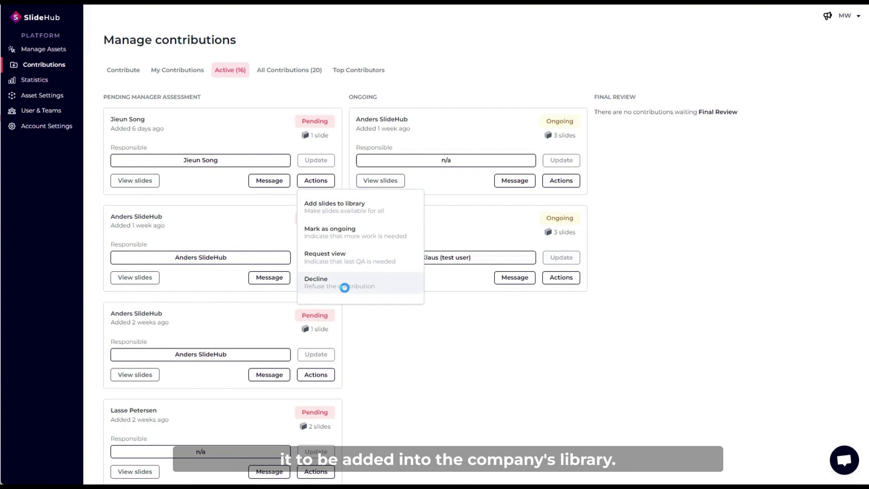
Step: Mark the fifth pending contribution as ongoing
click(417, 313)
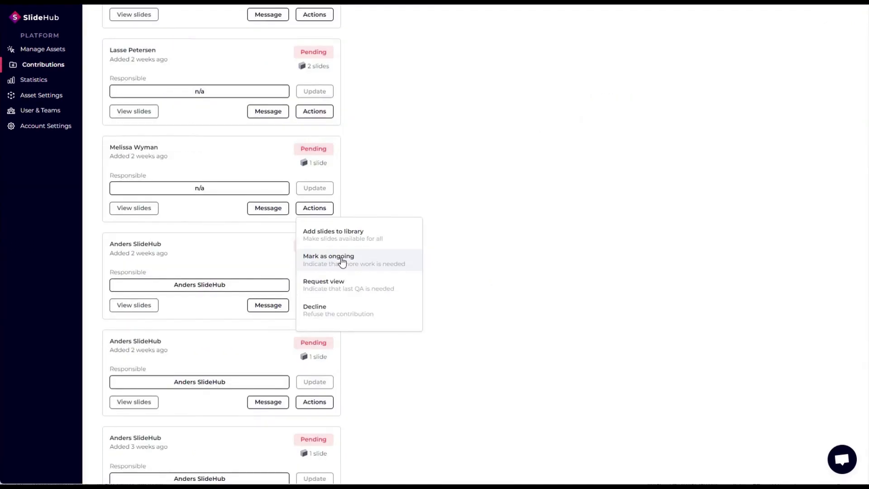
click(343, 260)
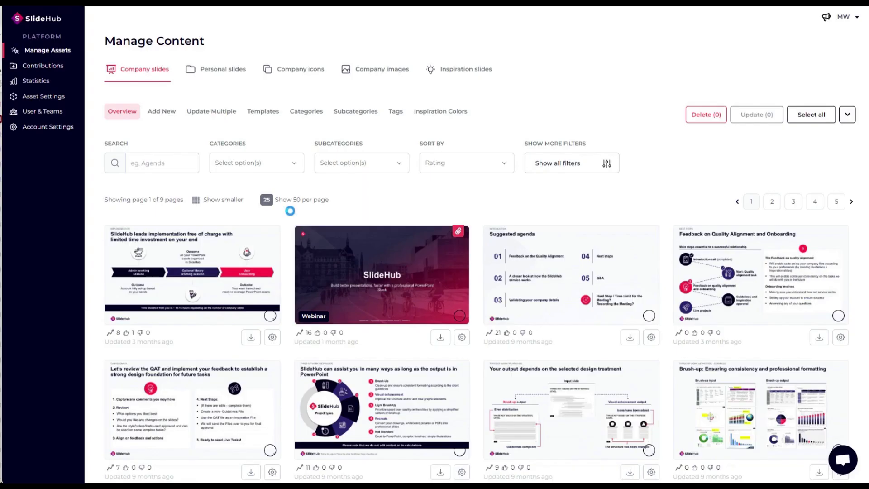
Step: Look through the company slides in the content library overview
scroll(291, 212, down, 2)
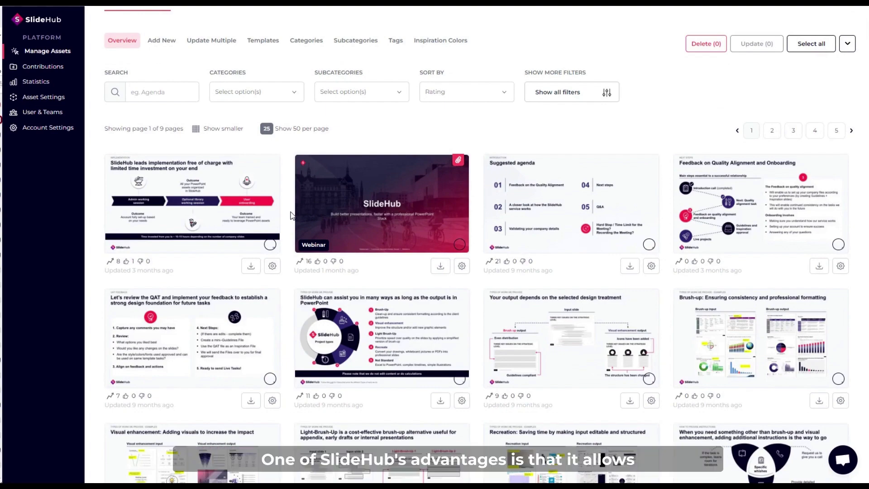
scroll(290, 215, down, 2)
scroll(290, 215, up, 4)
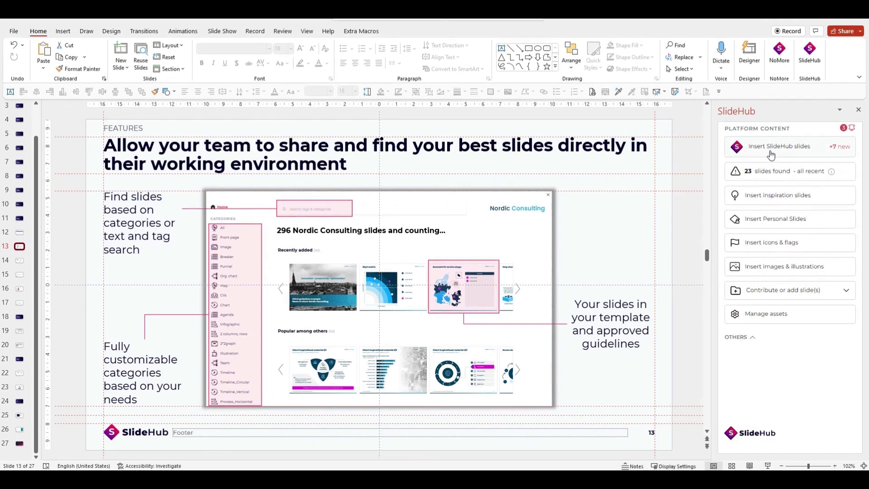
Step: In PowerPoint, open the SlideHub add-in's list of library slides found in the presentation
click(740, 174)
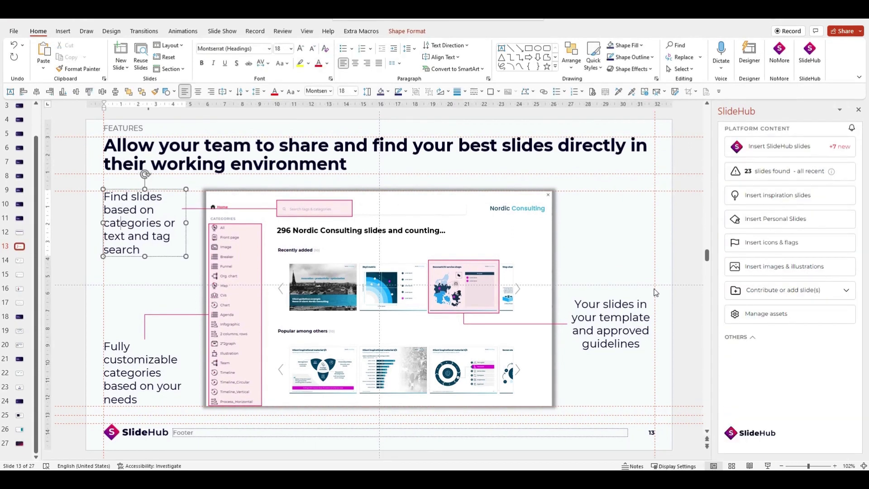
click(760, 174)
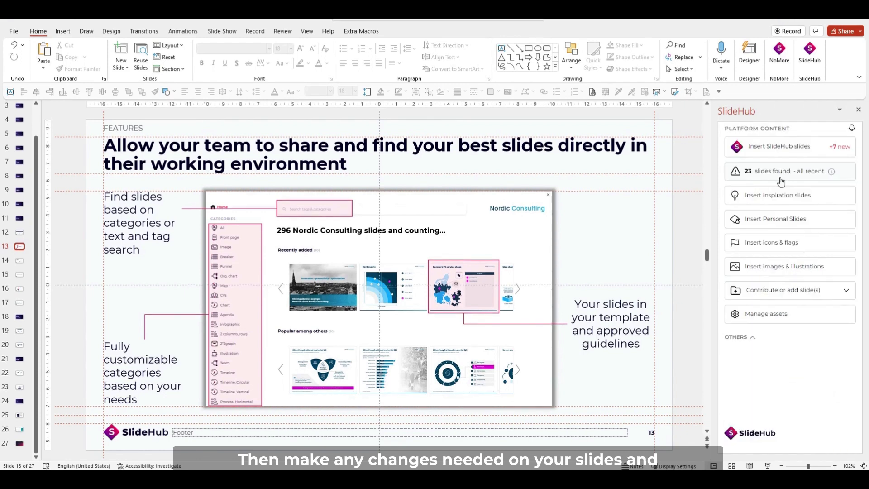
click(779, 181)
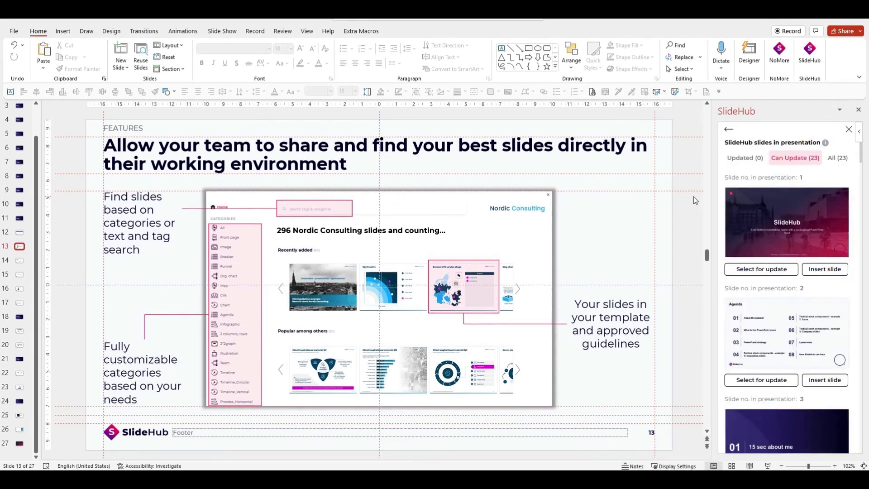
Step: Select presentation slides 14, 15, 19 and 25 for updating in the library
scroll(766, 215, down, 20)
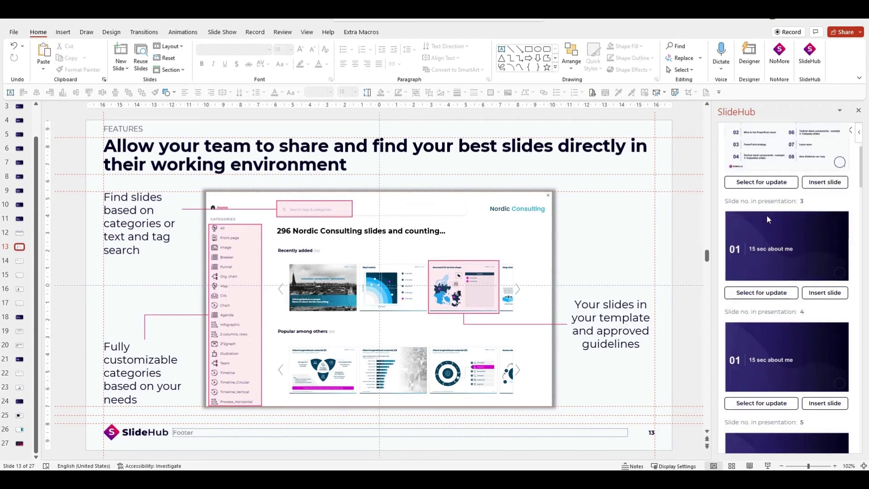
scroll(767, 219, down, 2)
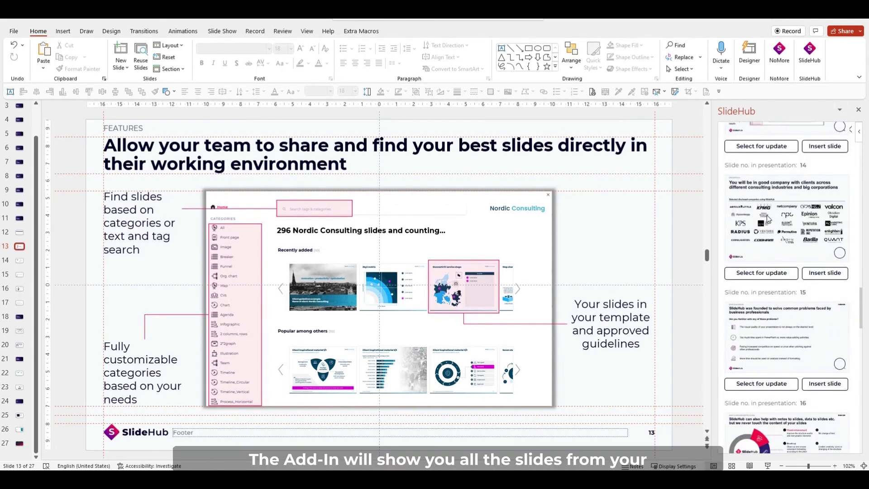
scroll(767, 218, down, 1)
scroll(764, 264, up, 2)
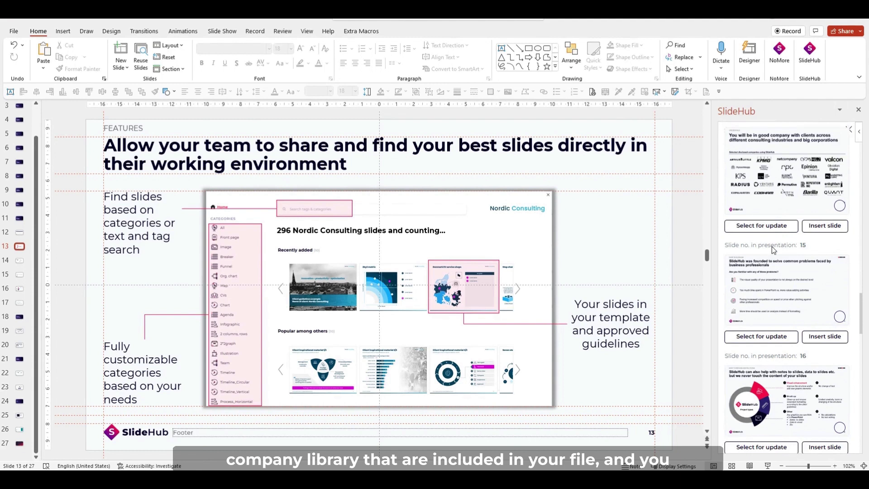
click(802, 272)
scroll(802, 272, down, 1)
click(796, 313)
scroll(795, 313, down, 5)
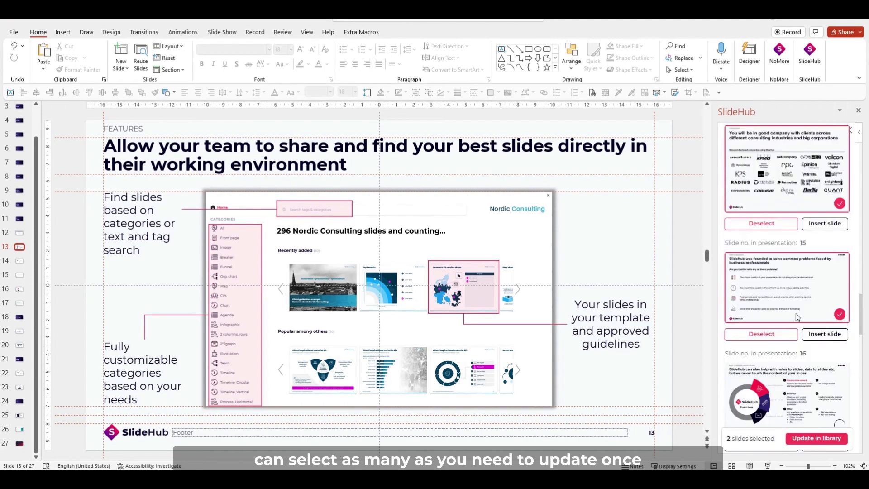
scroll(788, 252, down, 3)
click(783, 262)
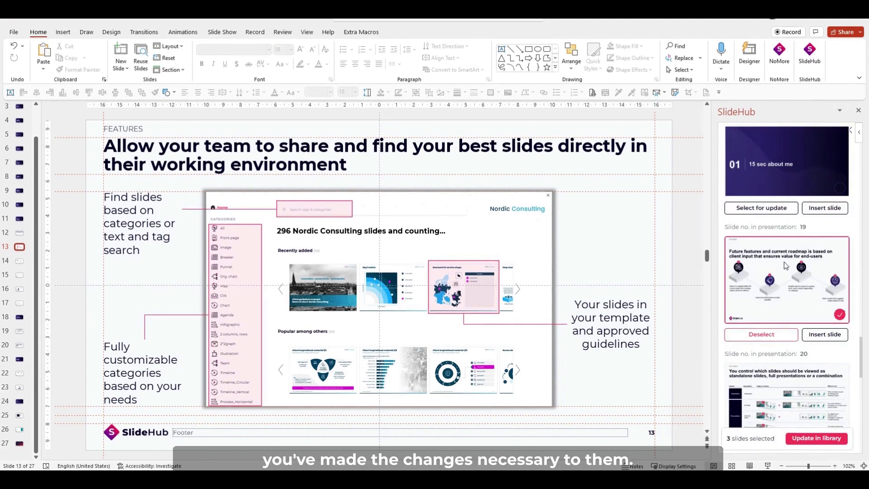
scroll(769, 319, down, 10)
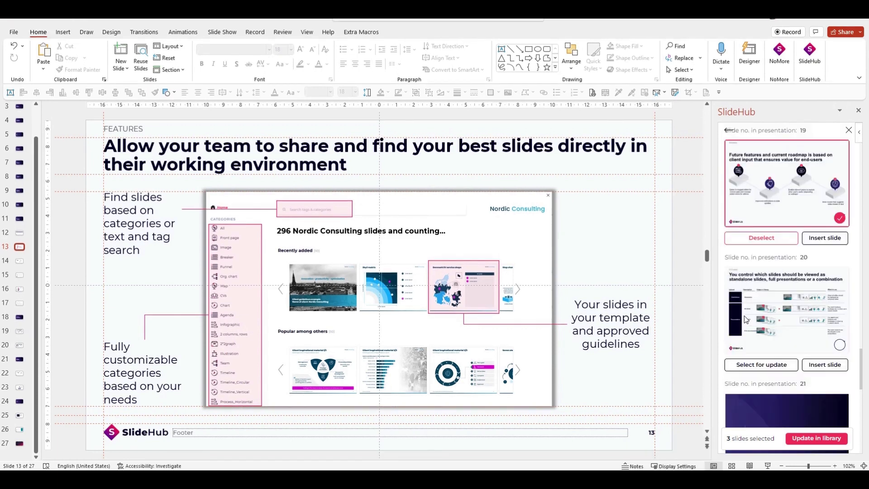
click(767, 319)
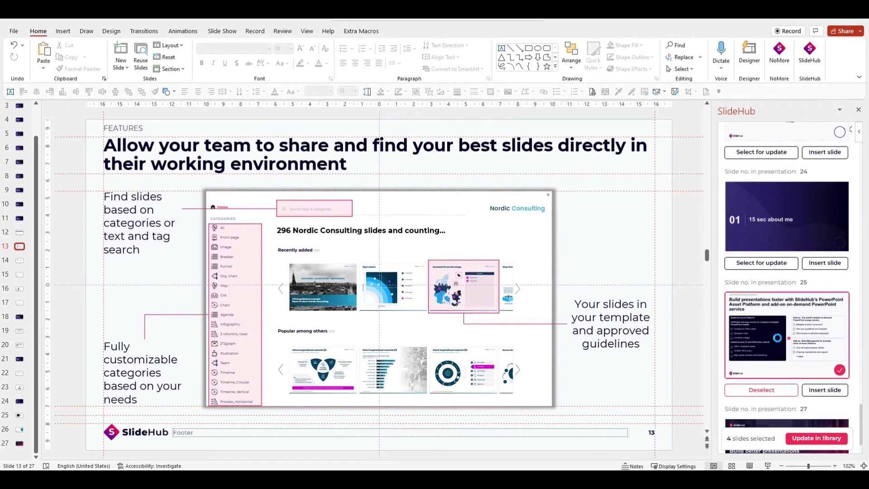
Step: Update the four selected slides in the library
click(818, 439)
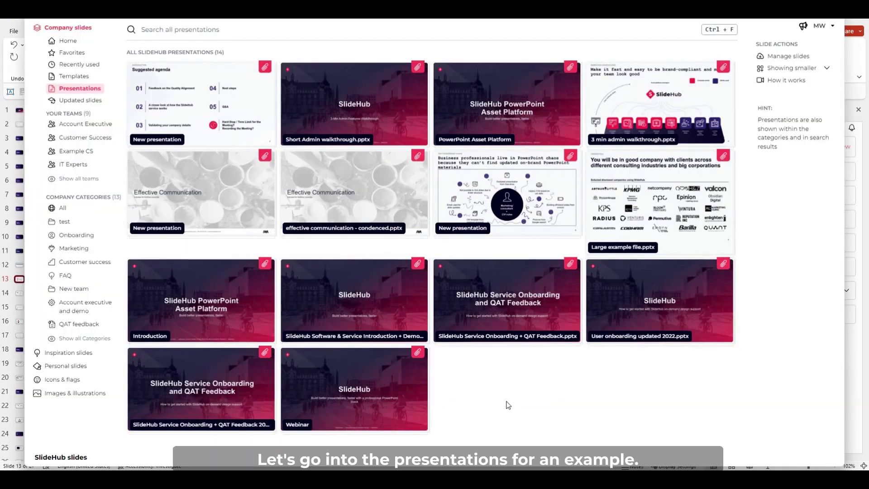
Step: Open the Introduction presentation in the company library, enlarge its return-on-investment chart slide, and return to the presentations overview
click(201, 299)
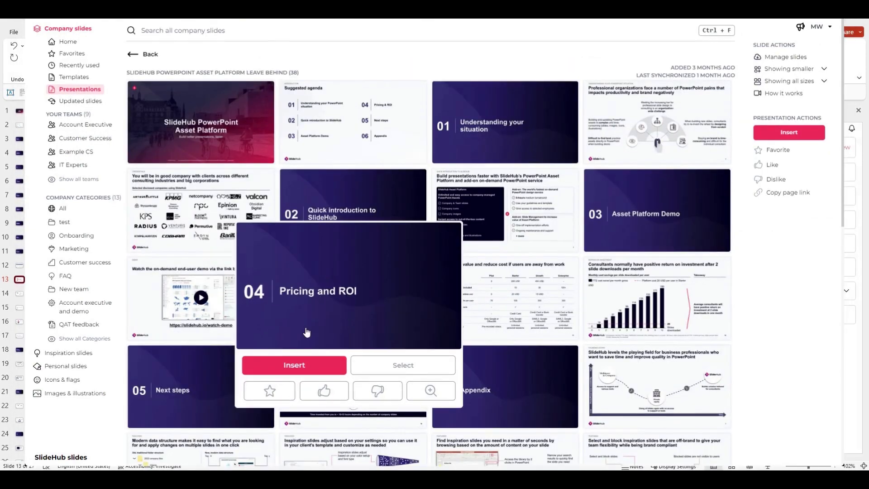
mouse_move(719, 362)
click(735, 389)
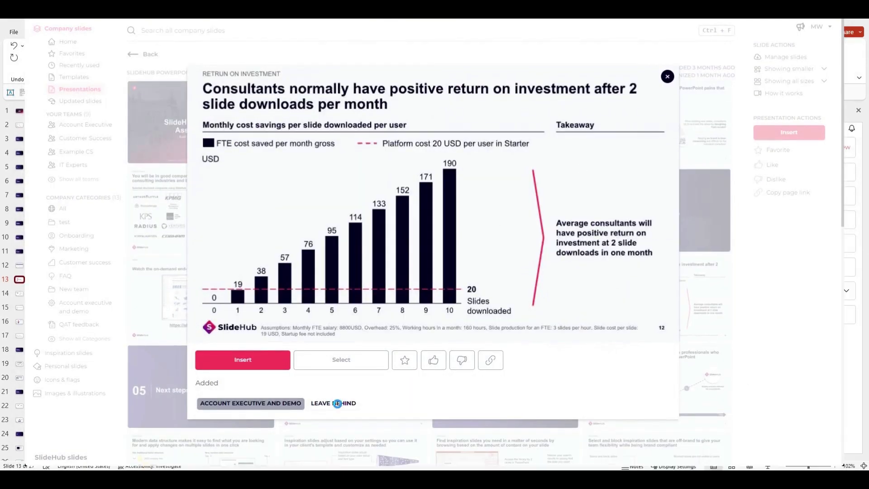
click(667, 76)
click(132, 53)
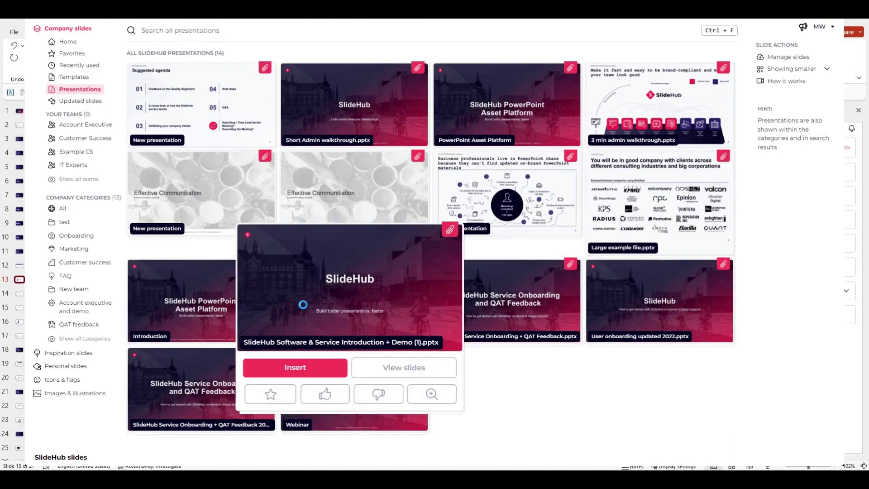
Step: Look through the slides of the SlideHub Software & Service Introduction + Demo presentation
click(396, 367)
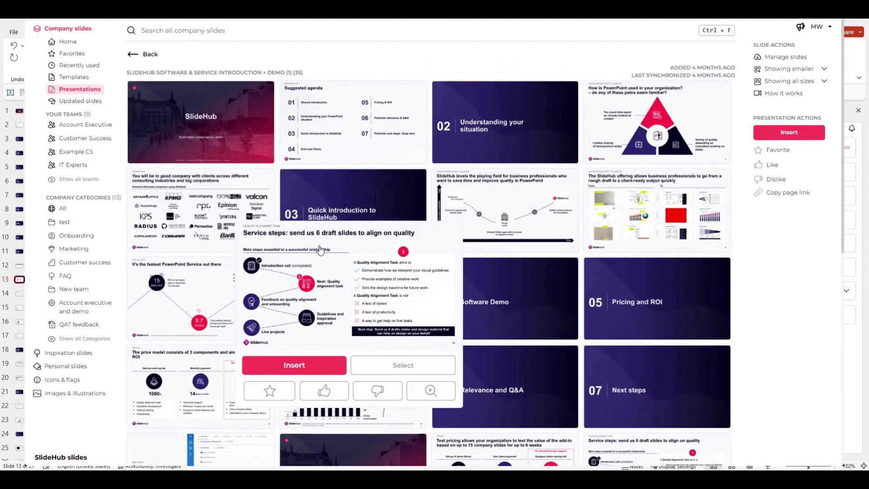
scroll(319, 385, down, 2)
click(319, 387)
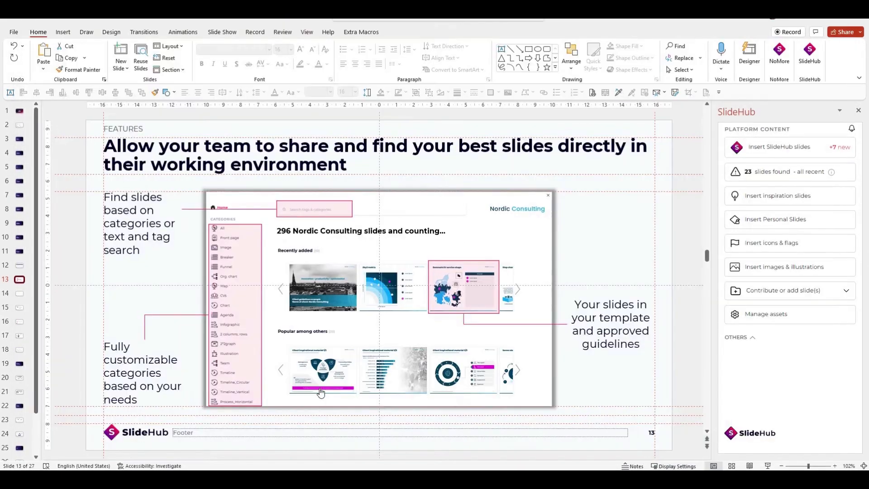
Step: Fill slide 14's takeaway text box with White, Background 2, Darker 5%, extend it up to the Takeaway header and vertically center its text
click(20, 294)
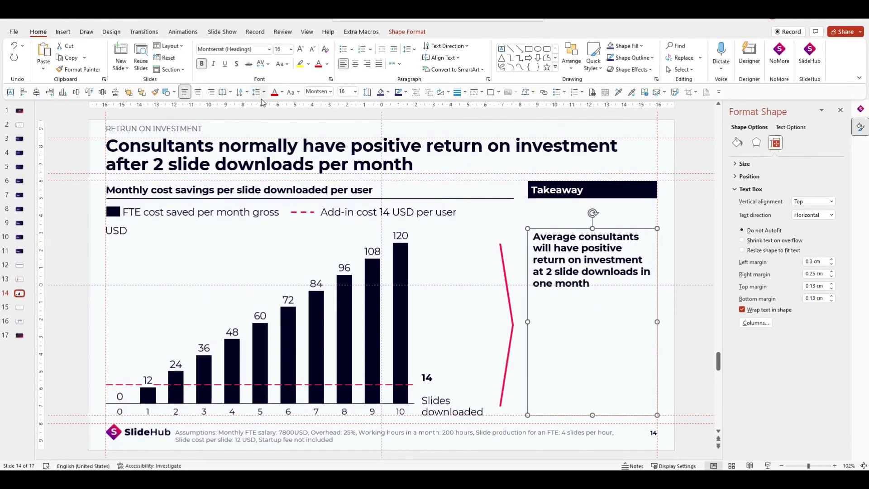
click(388, 92)
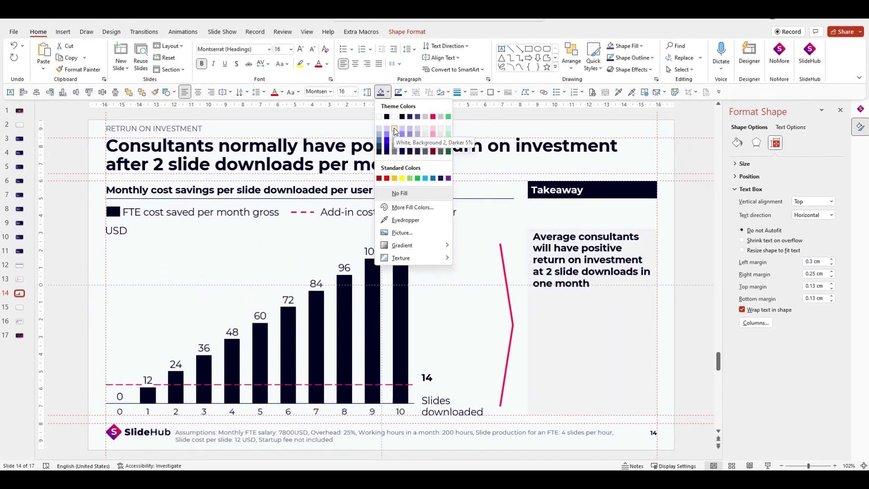
click(393, 131)
drag(592, 228, 591, 198)
click(225, 93)
click(233, 127)
click(471, 253)
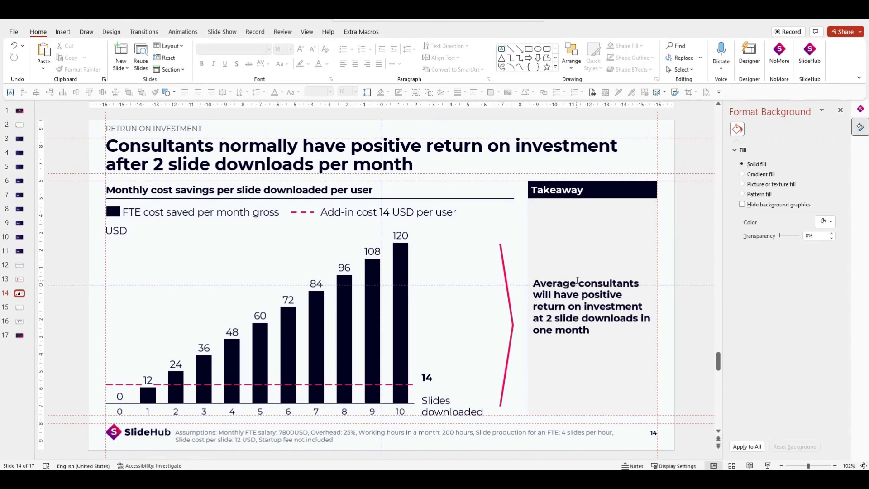
Step: Color the chart's bar for 10 slides green and close the formatting pane
click(401, 273)
click(450, 249)
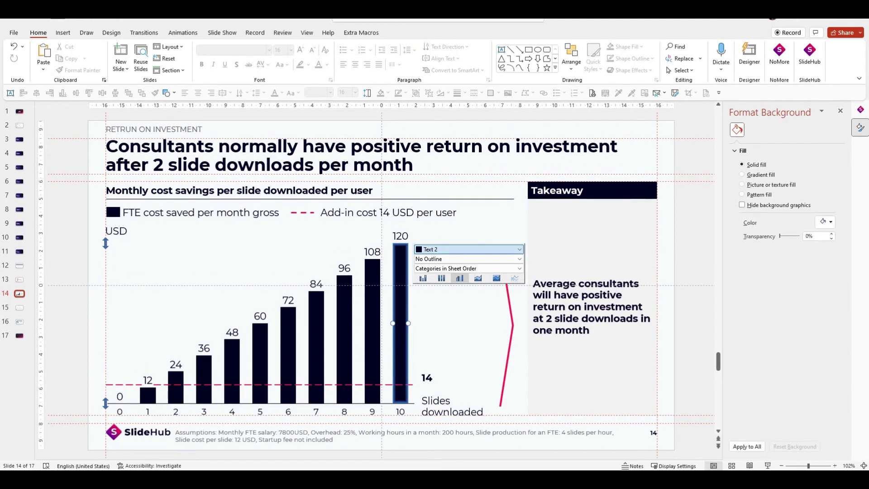
click(437, 294)
click(838, 110)
Step: Select slide 14 for update in the SlideHub add-in and update it in the library
scroll(746, 213, down, 6)
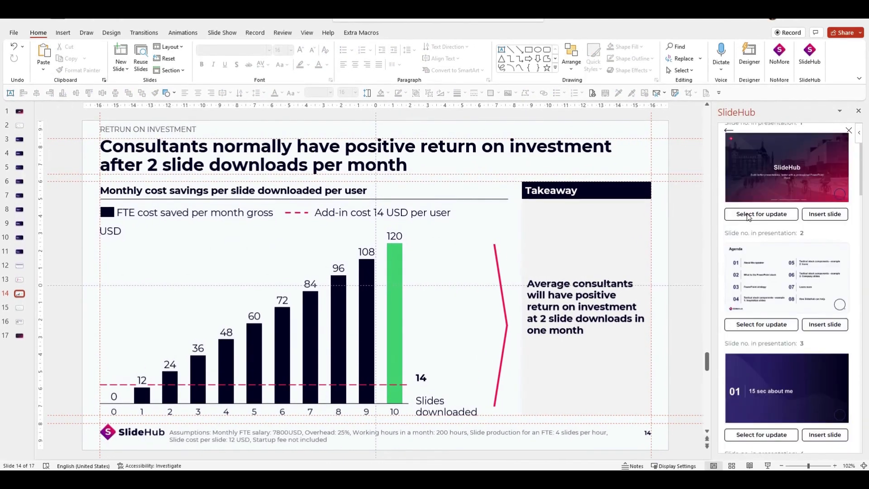
scroll(747, 213, down, 2)
click(761, 255)
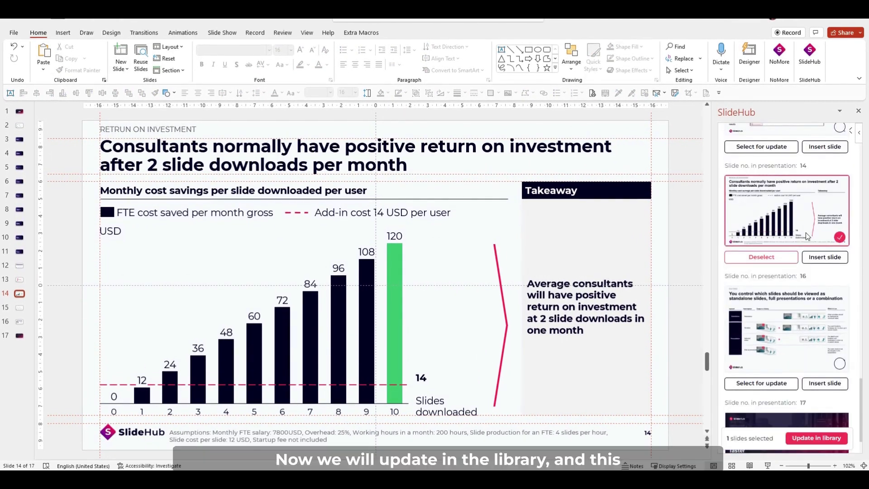
click(817, 437)
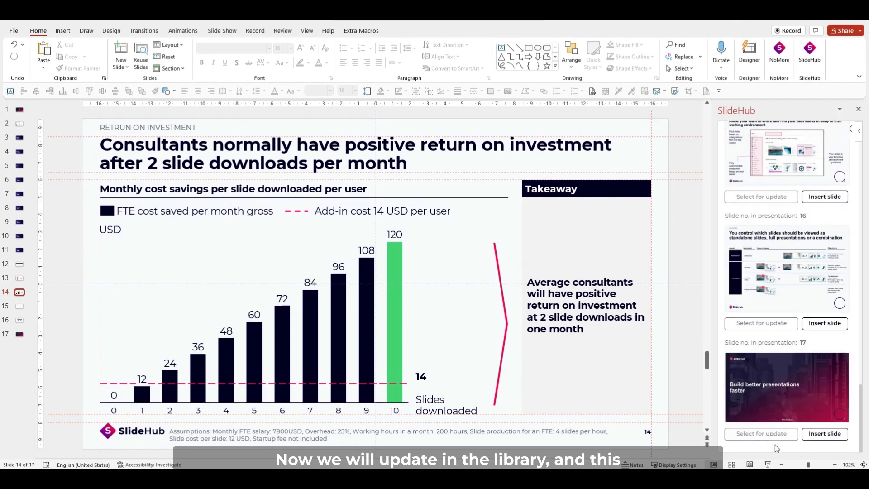
Step: Reopen the SlideHub slide library and examine the return-on-investment slide enlarged within the Software & Service Introduction + Demo presentation
scroll(784, 399, up, 3)
scroll(785, 401, up, 20)
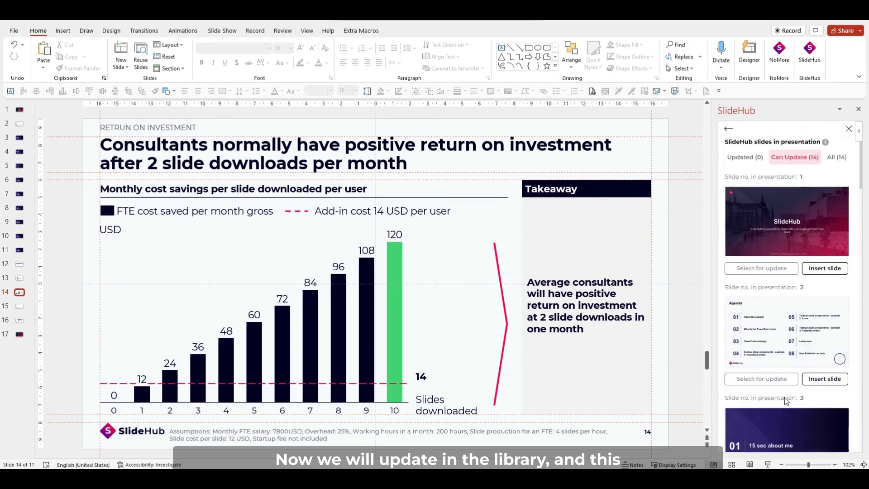
click(728, 130)
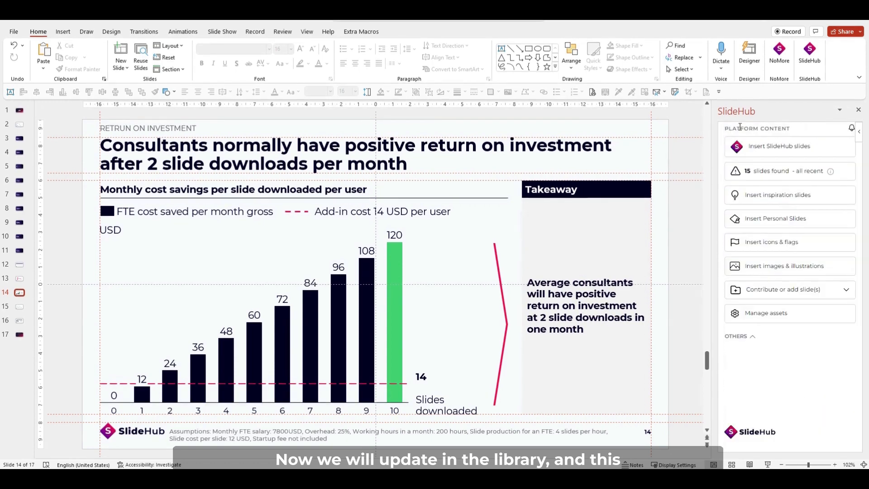
click(769, 149)
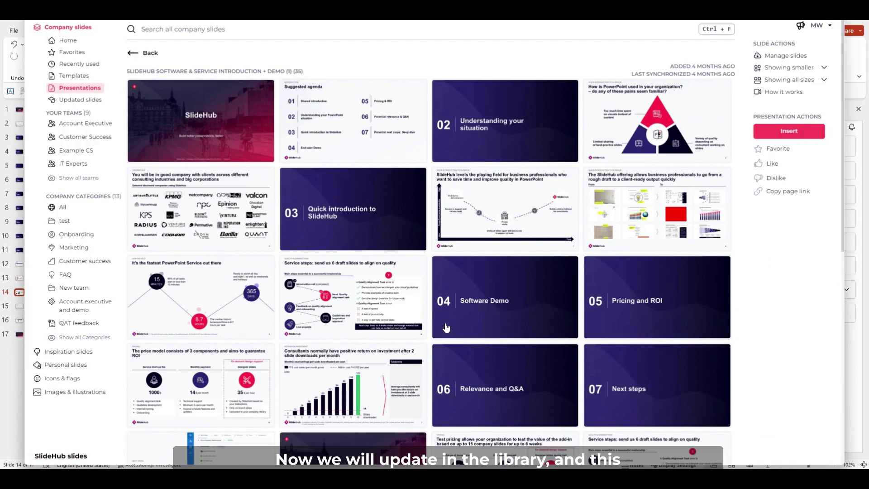
scroll(429, 334, down, 2)
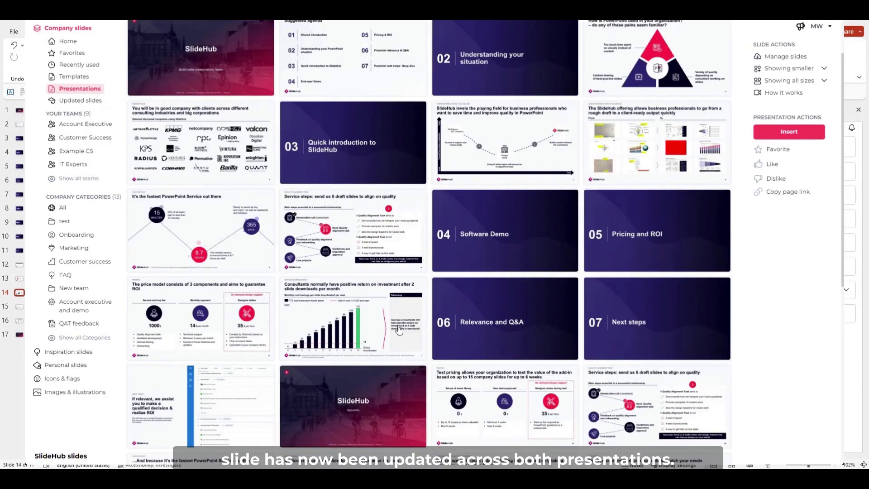
mouse_move(382, 333)
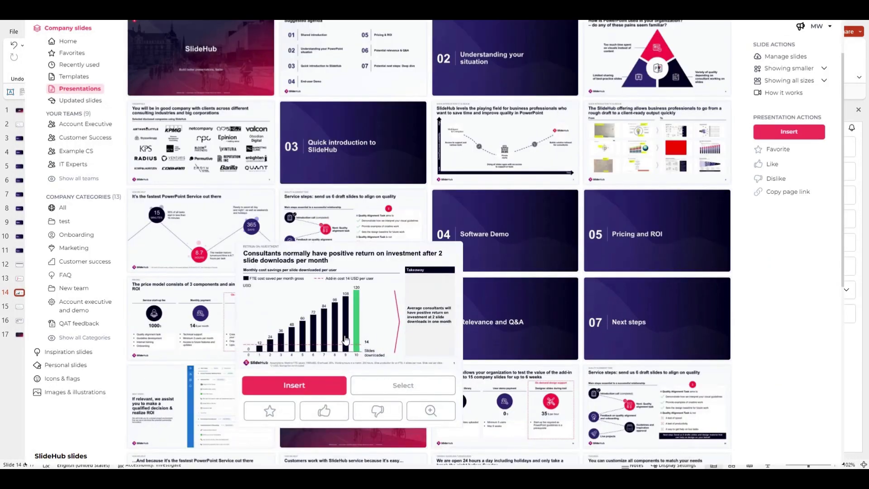
click(430, 410)
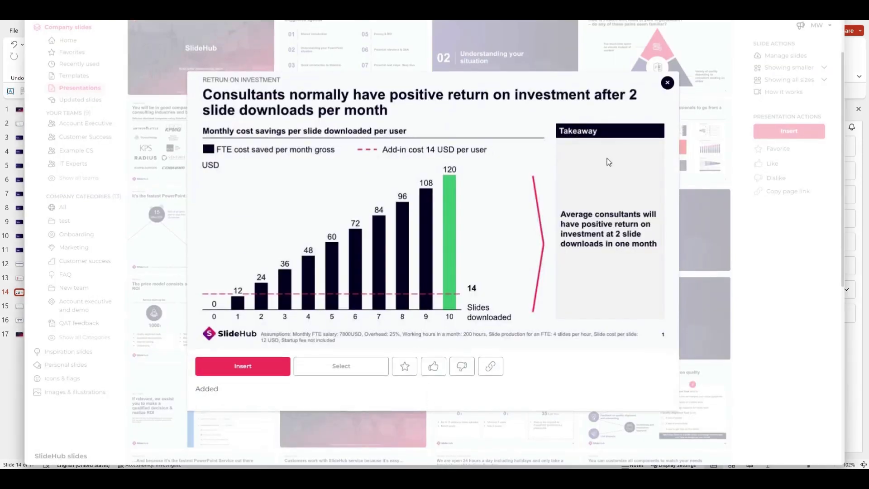
click(667, 82)
Step: Find the common-problems slide and the design-treatment slide in the Customer success category of the company slides
mouse_move(421, 251)
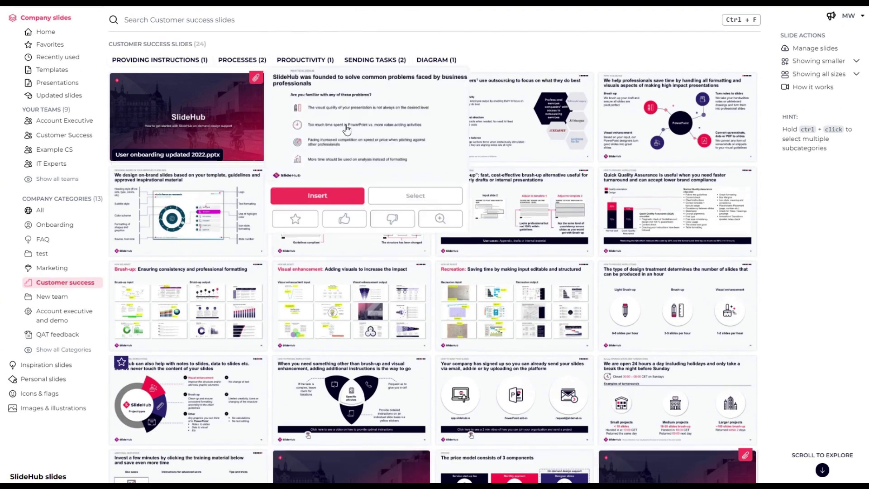
click(335, 132)
click(653, 315)
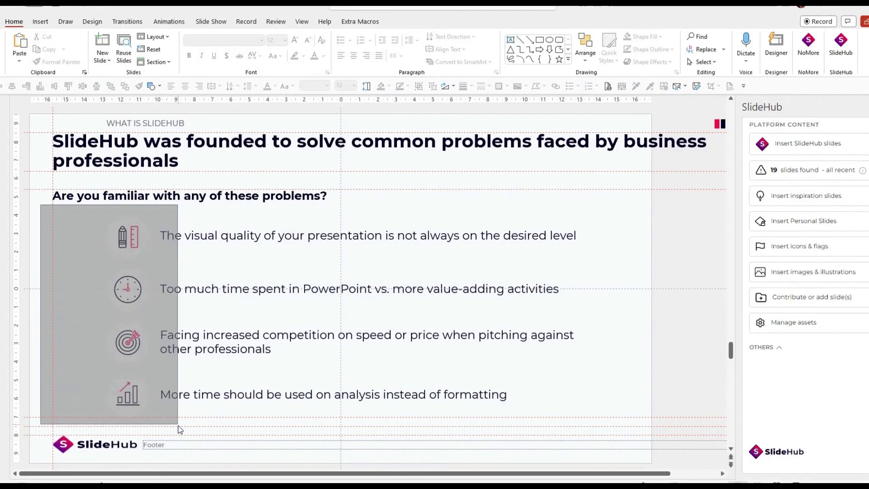
Step: In PowerPoint, move the column of four icons on the common-problems slide toward the left margin
drag(179, 429, 180, 429)
click(568, 316)
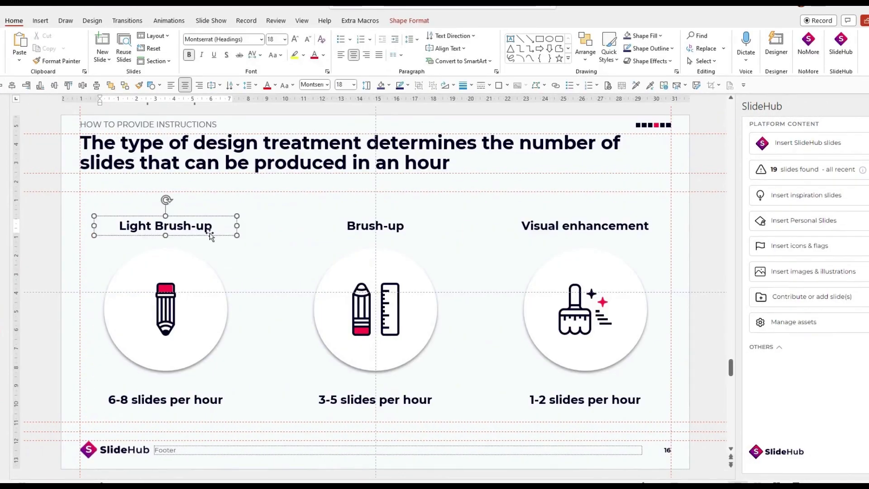
Step: Move the headings Light Brush-up, Brush-up and Visual enhancement higher on slide 16 and align them with each other
drag(210, 235, 210, 214)
drag(378, 235, 377, 213)
drag(572, 236, 572, 212)
shift+click(375, 205)
shift+click(165, 206)
click(68, 85)
Step: Group the Visual enhancement brush icon with its white circle
drag(64, 229, 214, 302)
drag(493, 231, 680, 387)
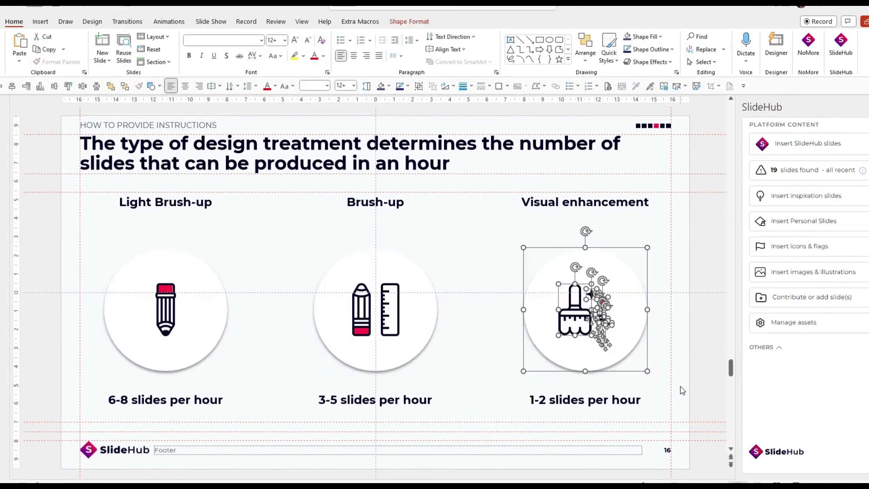
key(ctrl+g)
Step: Increase the font size of the three column headings on slide 16
click(165, 203)
shift+click(375, 203)
shift+click(584, 202)
click(295, 41)
Step: Even out the vertical spacing between the headings, icon circles and captions on slide 16
mouse_move(514, 202)
mouse_down()
mouse_move(500, 202)
mouse_move(678, 416)
mouse_up()
click(165, 202)
click(97, 86)
shift+click(165, 301)
shift+click(578, 202)
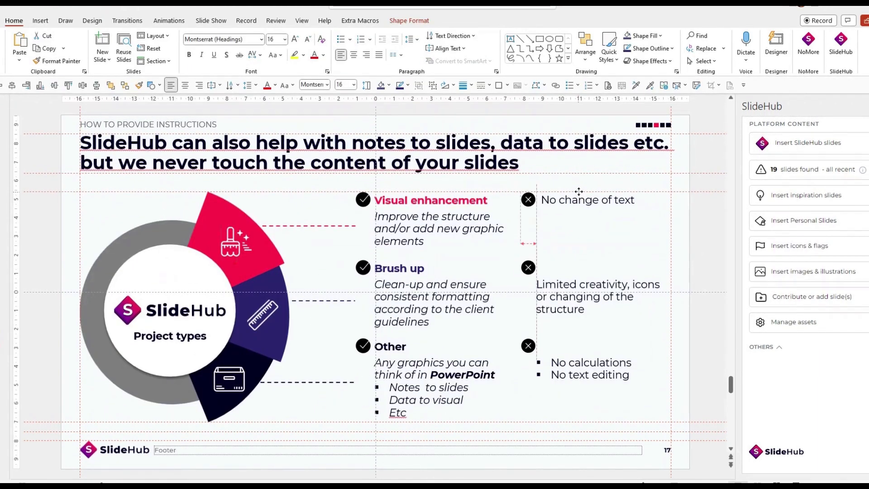
Step: Reposition the three limitation texts on slide 17 beside their cross icons and narrow the Brush up limitation's text box
drag(578, 191, 578, 192)
click(561, 285)
drag(561, 273, 568, 256)
drag(680, 291, 670, 291)
click(572, 363)
drag(572, 352, 583, 335)
click(711, 337)
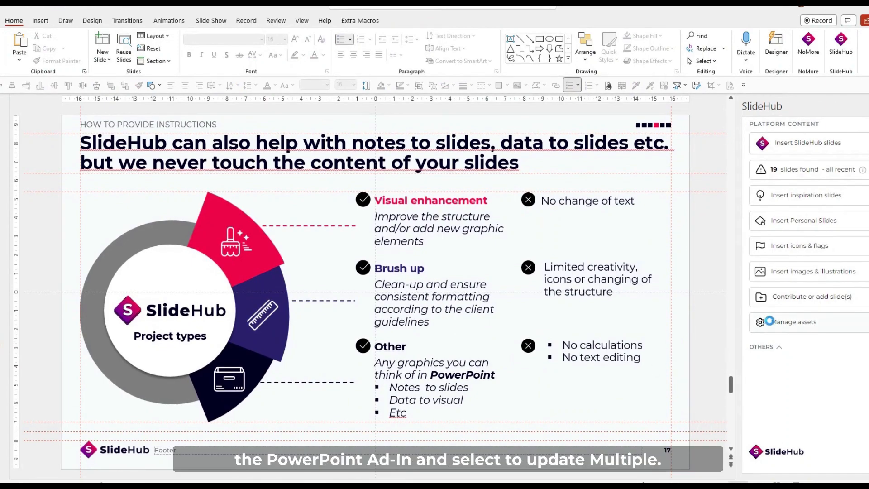
Step: Open SlideHub's asset management, upload example.pptx for updating multiple company slides, and accept its flagged sensitive content
click(770, 323)
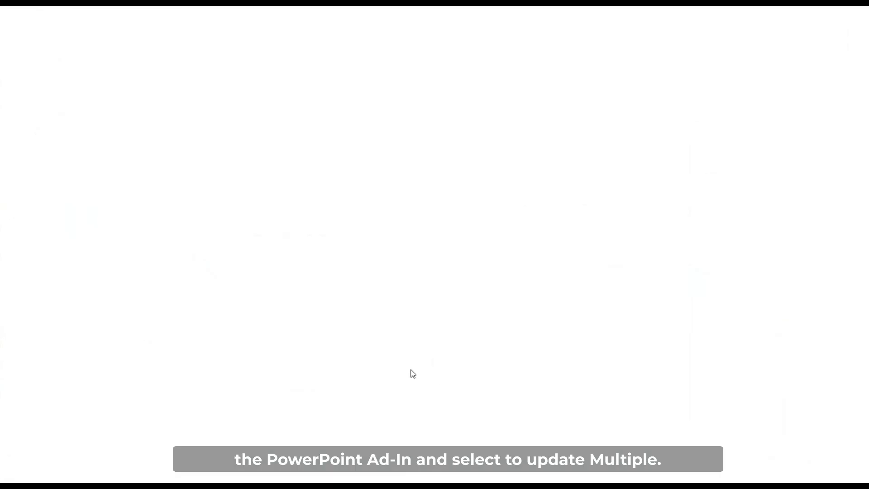
click(215, 118)
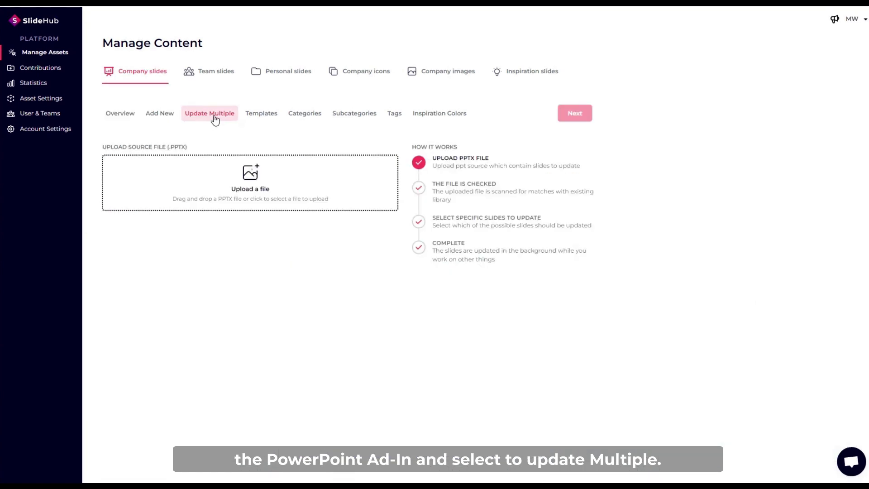
click(254, 195)
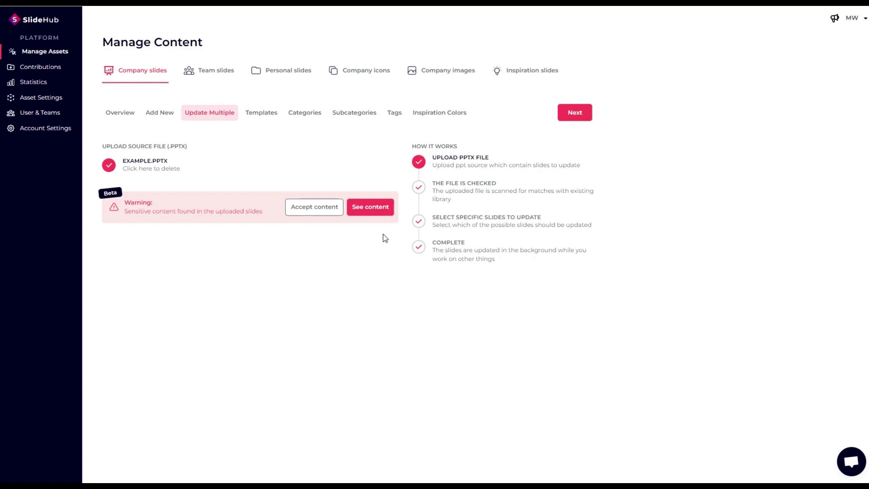
click(314, 206)
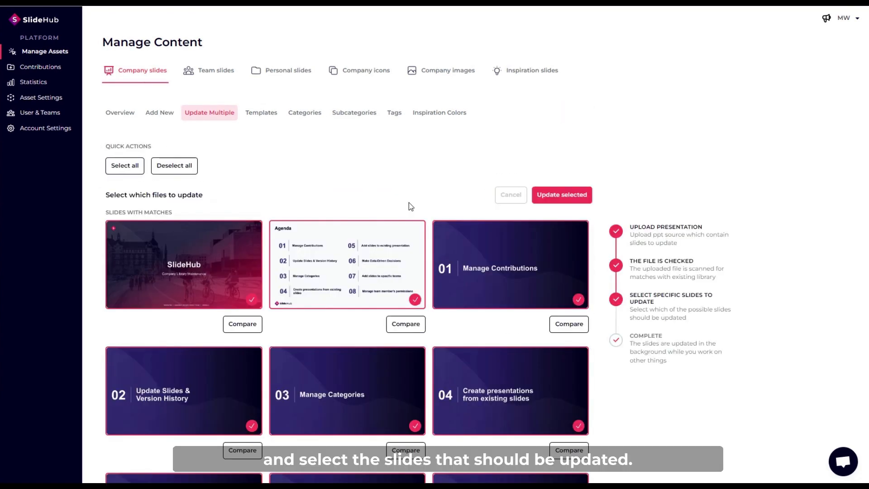
Step: Deselect all matched slides, then select only the common-problems, design-treatment and project-types slides for updating
click(189, 166)
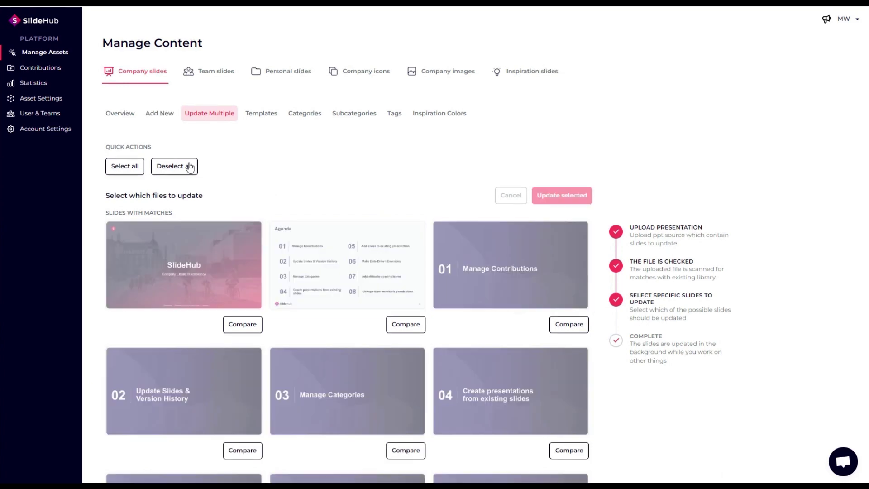
scroll(380, 265, down, 10)
scroll(346, 327, down, 2)
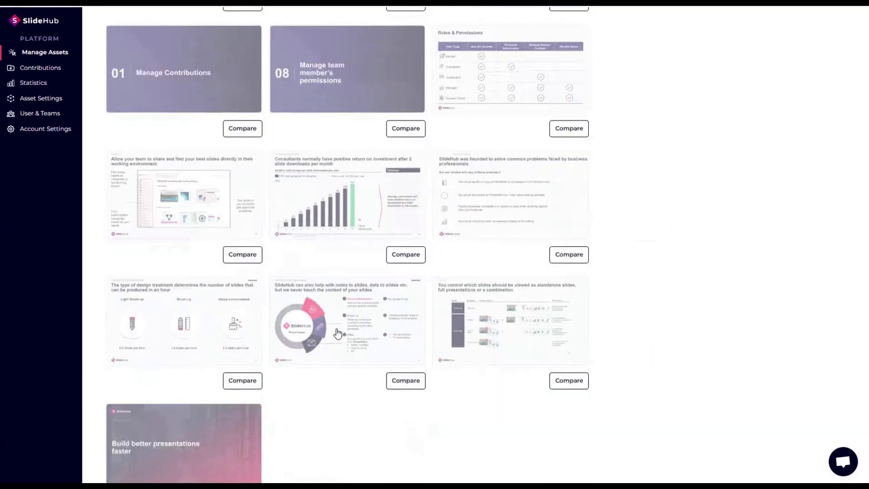
click(510, 199)
click(187, 327)
click(335, 333)
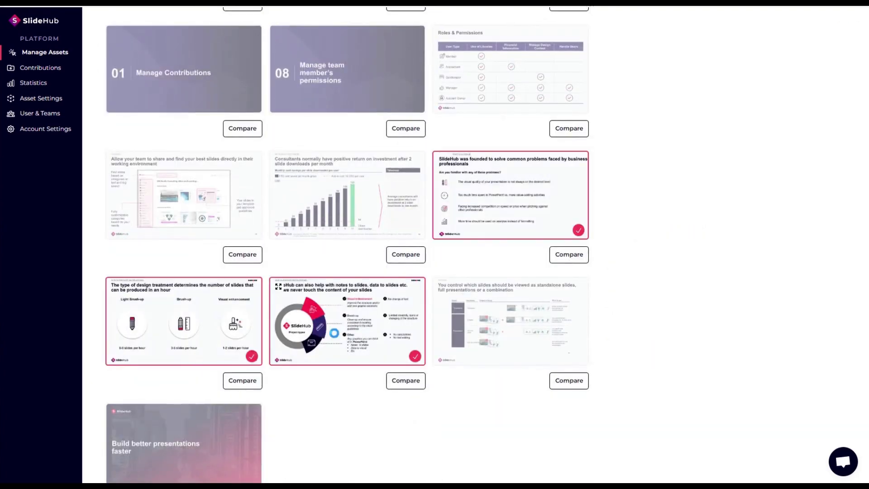
Step: Compare the existing and new versions of the project-types slide and return to the top of the matched slides
click(399, 384)
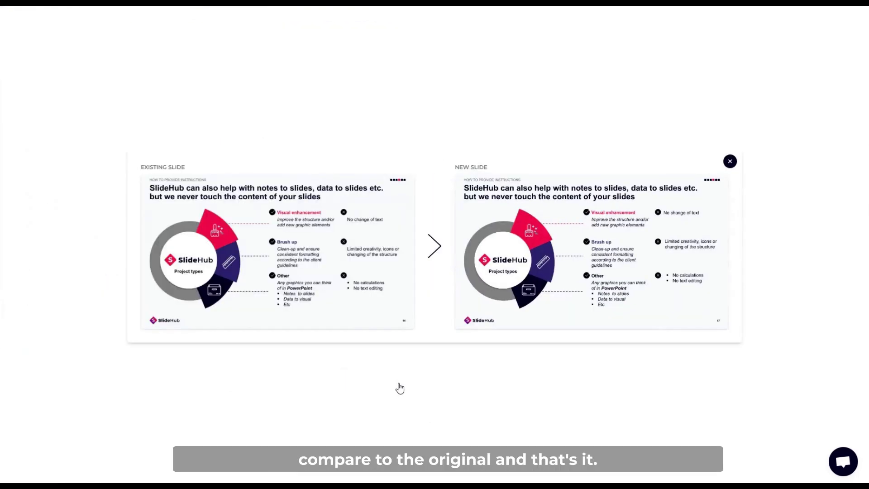
click(730, 163)
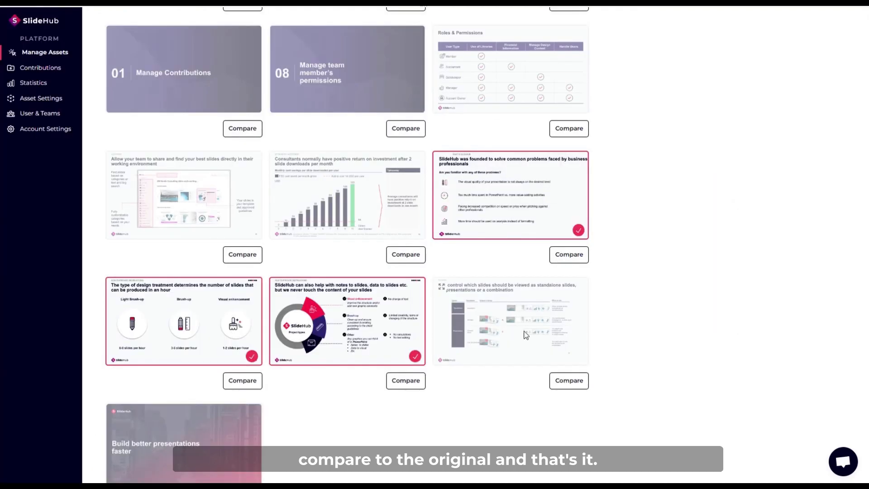
scroll(551, 285, up, 12)
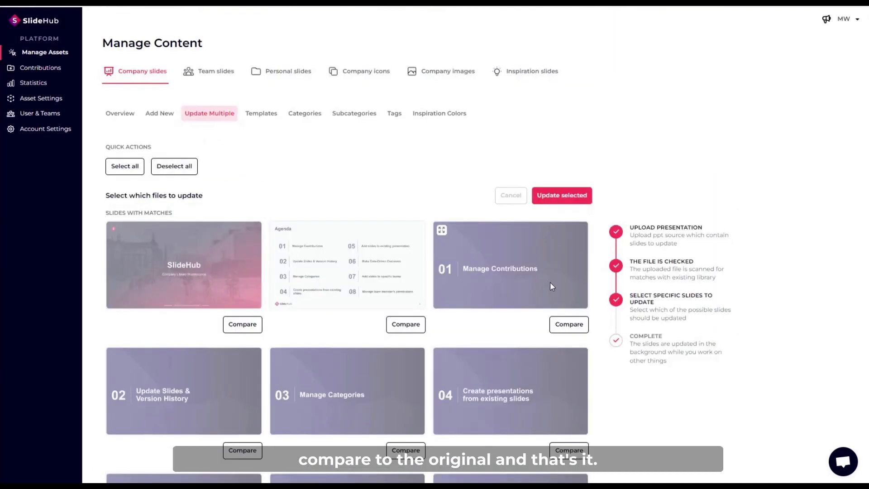
Step: Update the selected slides in the library and sort the company slides overview by Updated
click(573, 195)
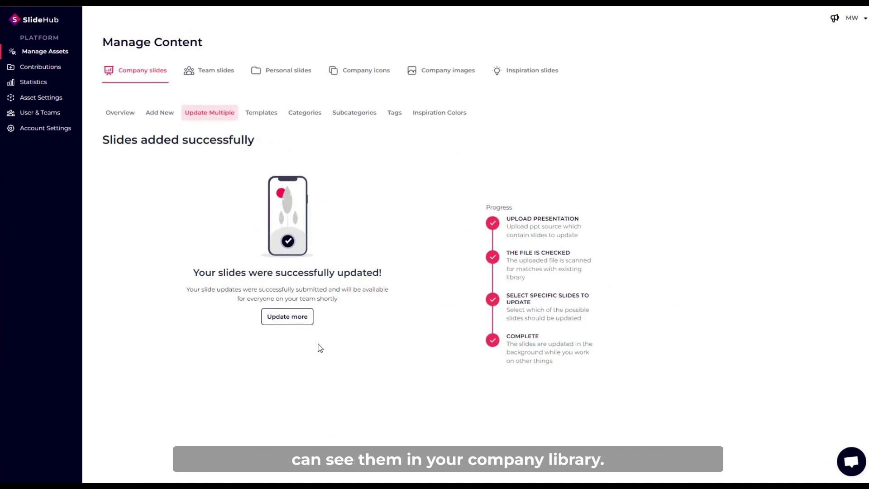
click(121, 117)
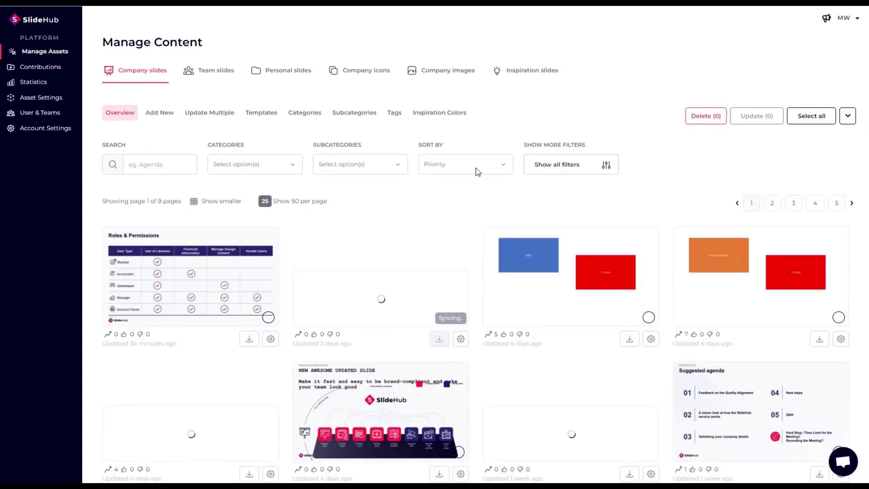
click(478, 171)
click(441, 220)
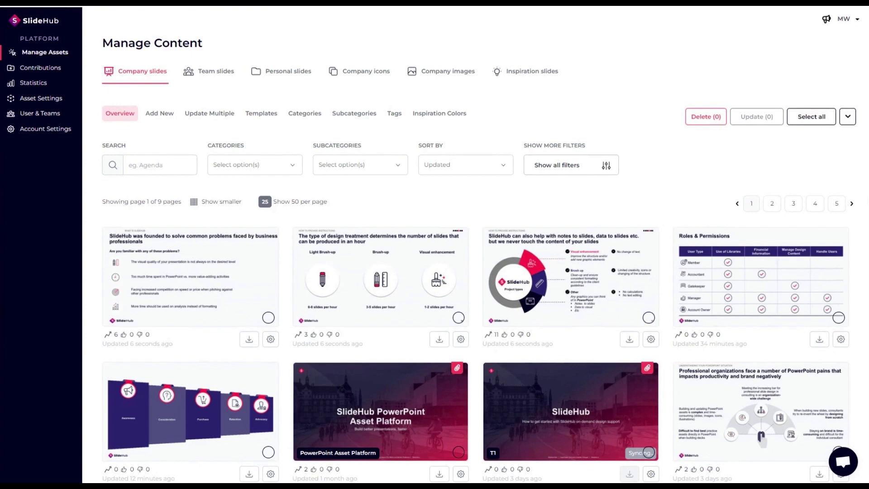
Step: Open the slide on consultants' positive return on investment for editing and show the actions for its previous version
scroll(731, 203, down, 15)
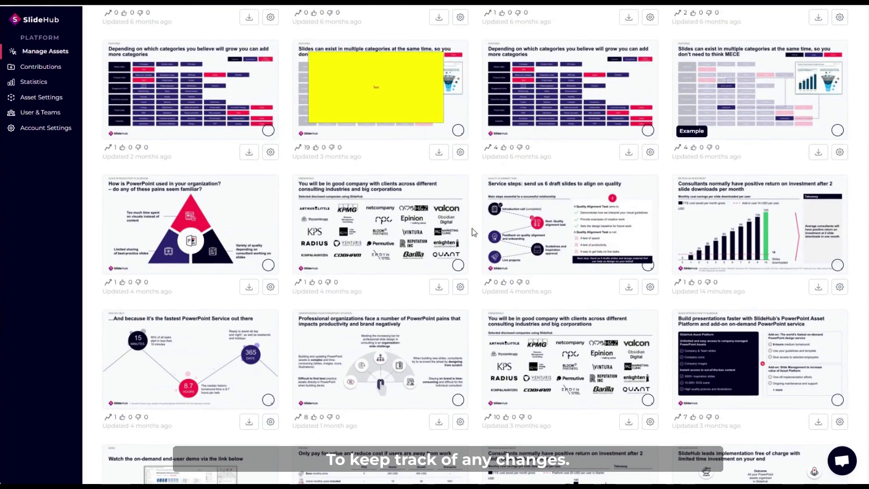
click(839, 287)
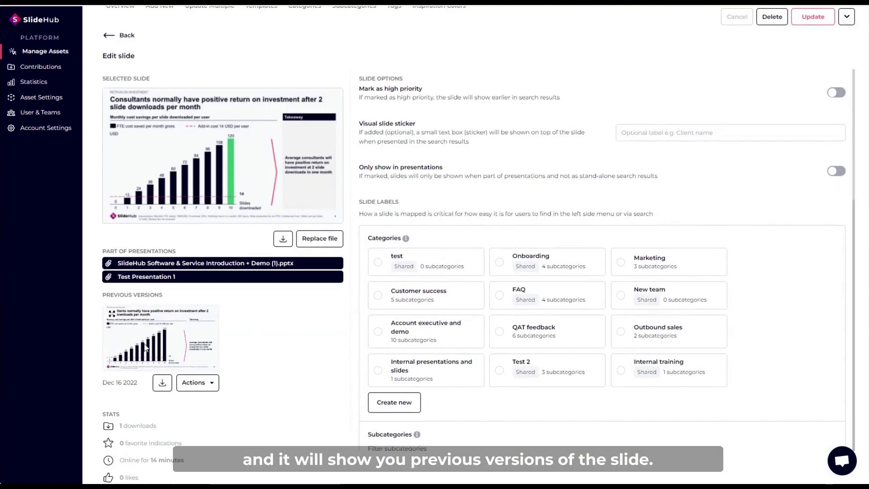
click(208, 387)
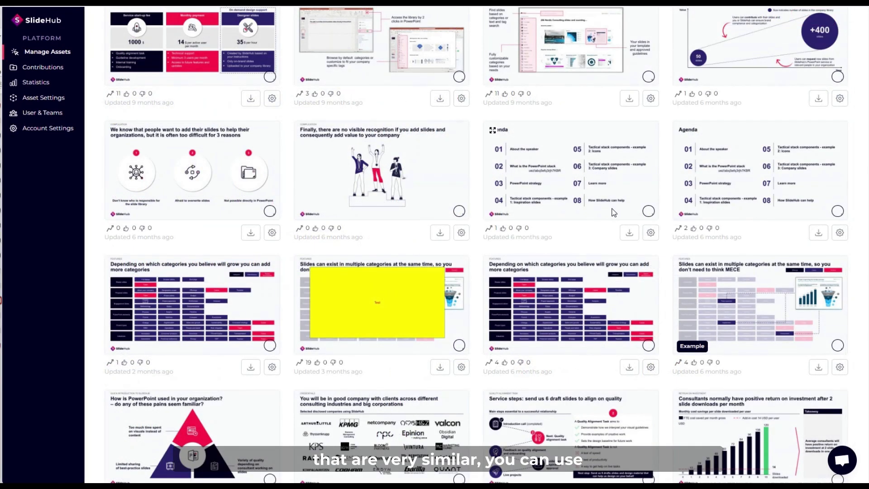
Step: Merge the two matching eight-item Agenda slides with the second one as primary, and open the primary slide's previous versions
click(648, 212)
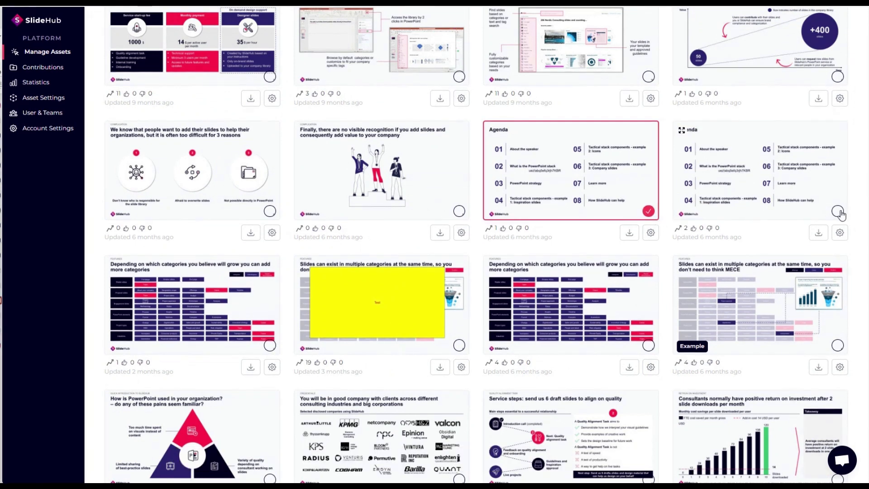
click(838, 211)
scroll(846, 221, up, 8)
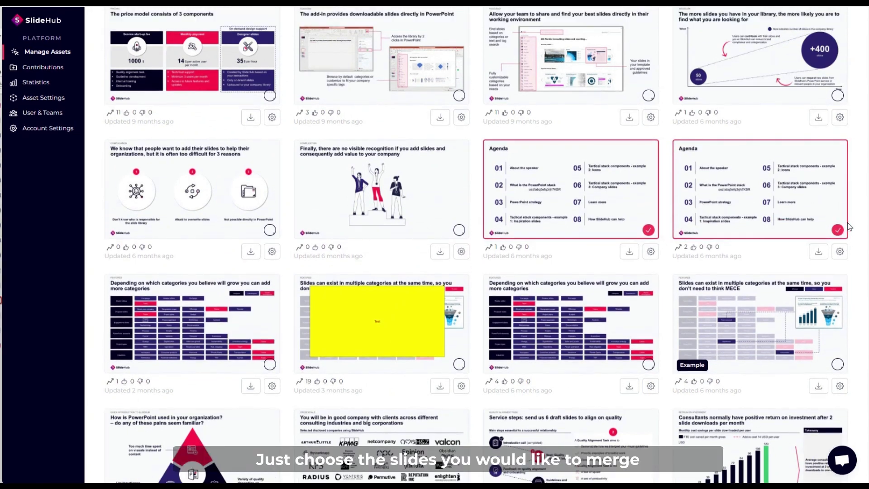
scroll(847, 223, up, 10)
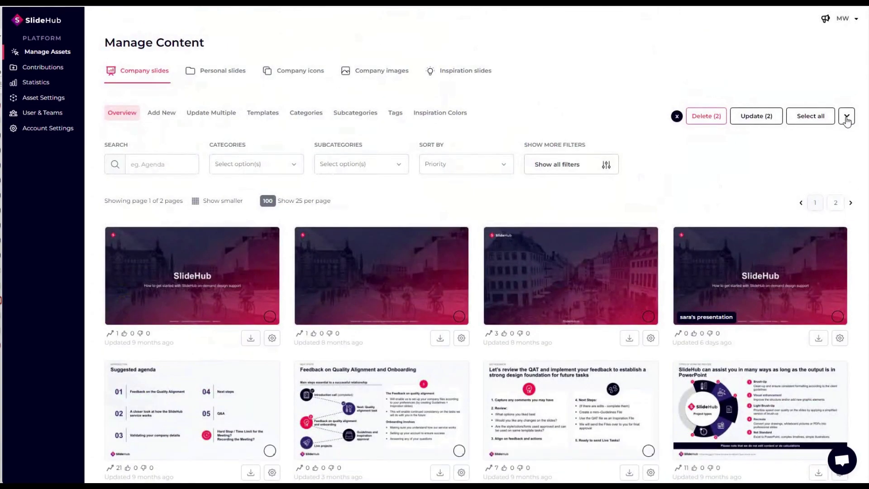
click(846, 118)
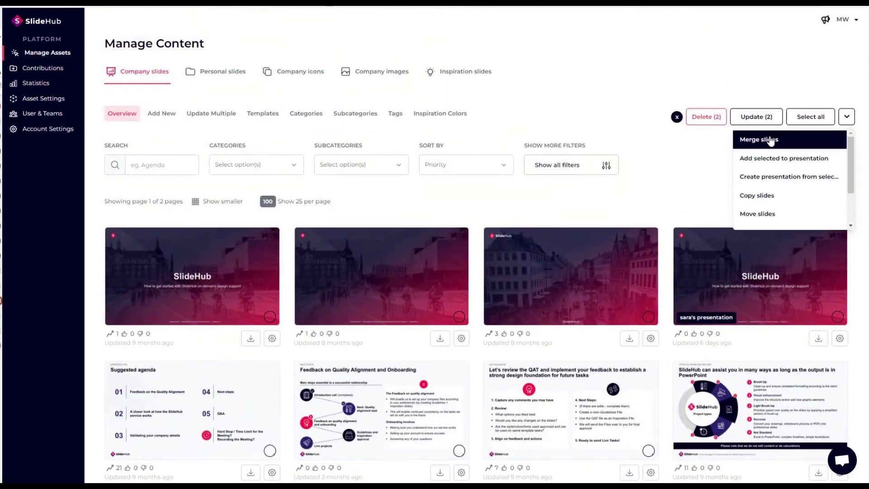
click(742, 140)
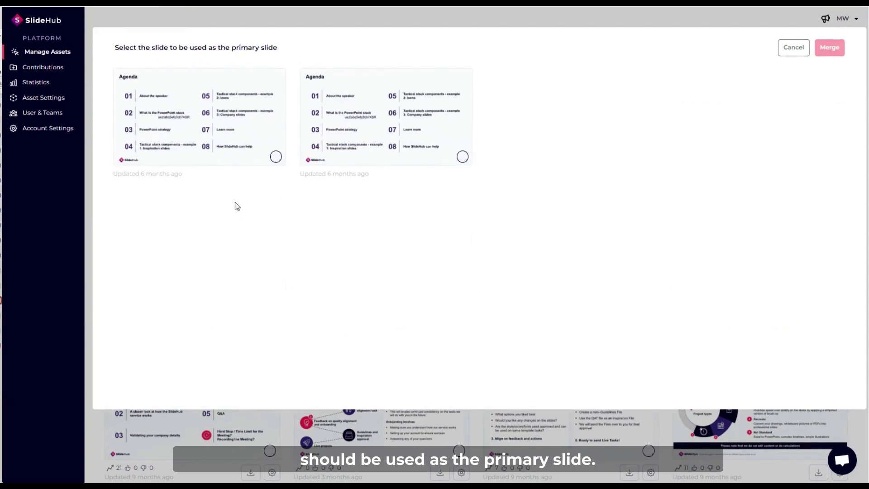
click(417, 156)
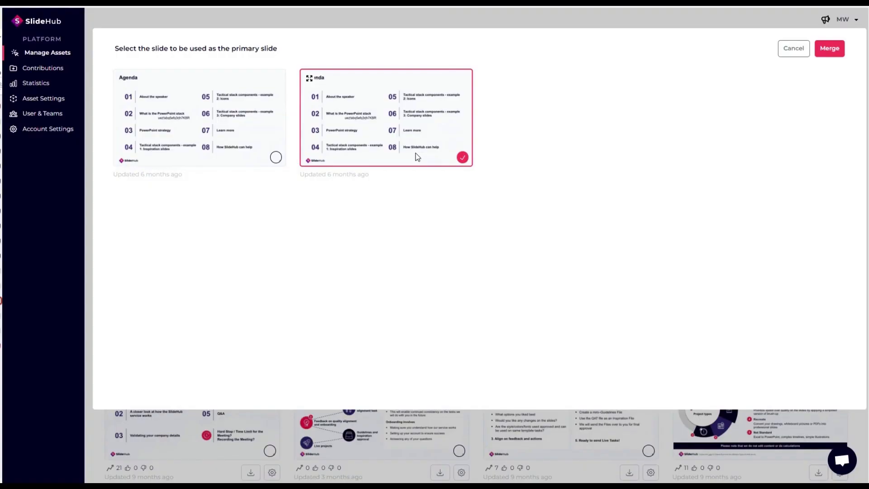
click(828, 48)
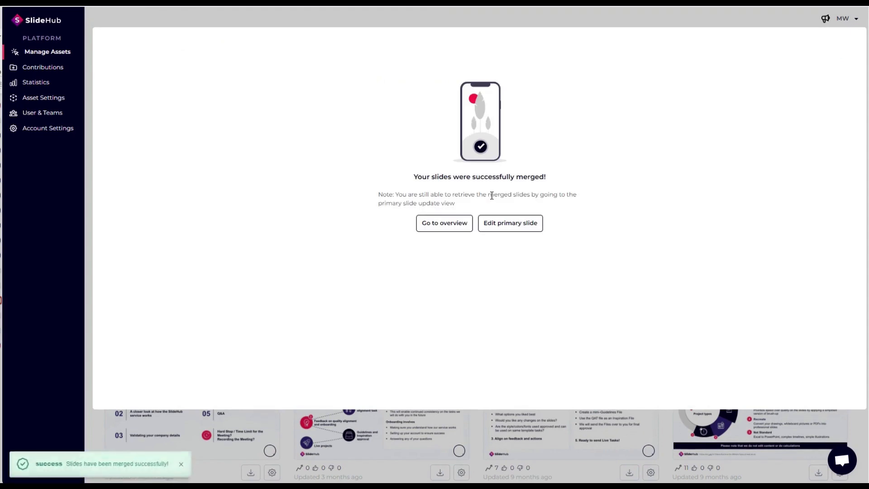
click(515, 230)
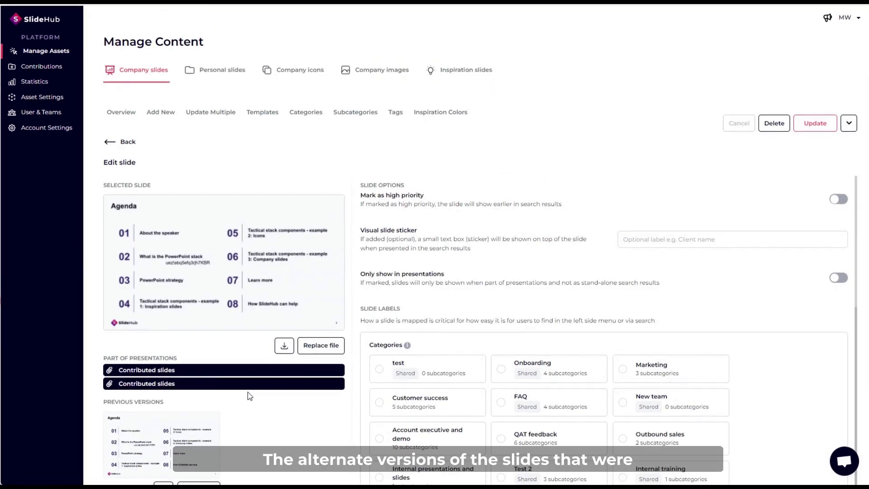
scroll(244, 400, down, 3)
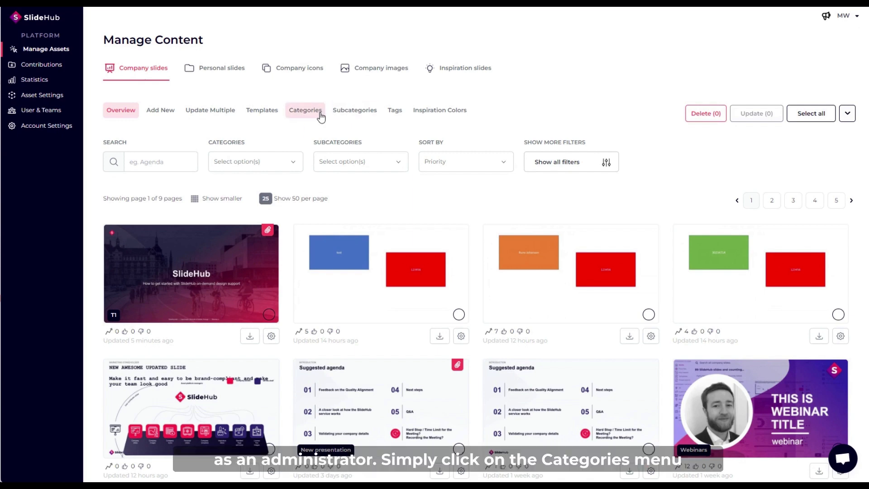
Step: Open the company slide categories and review the list of existing categories
click(316, 116)
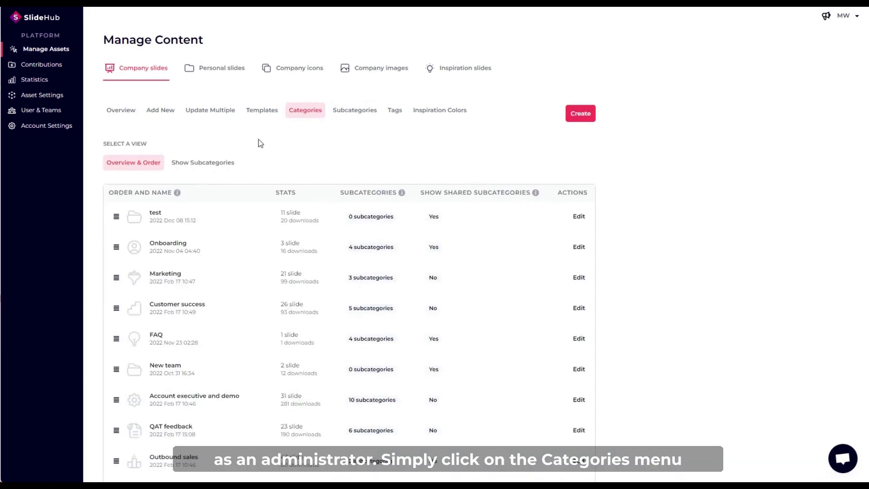
scroll(200, 130, down, 1)
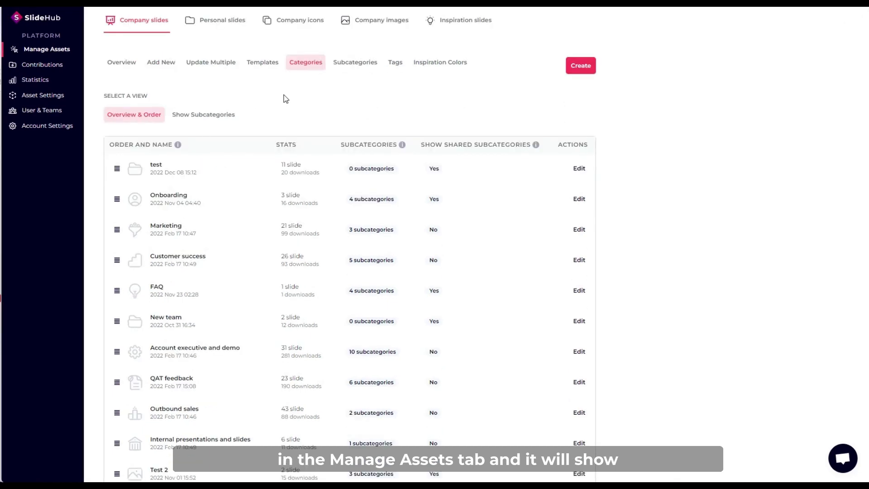
scroll(168, 143, down, 2)
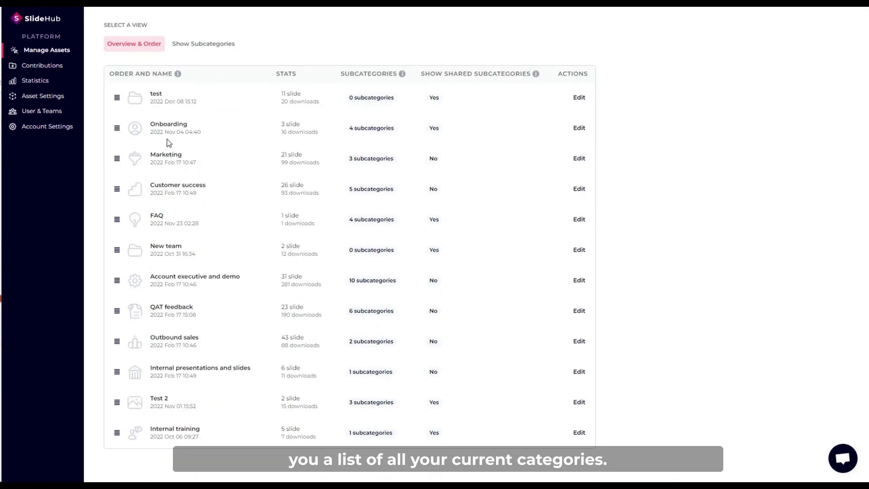
scroll(196, 281, up, 3)
scroll(306, 232, down, 1)
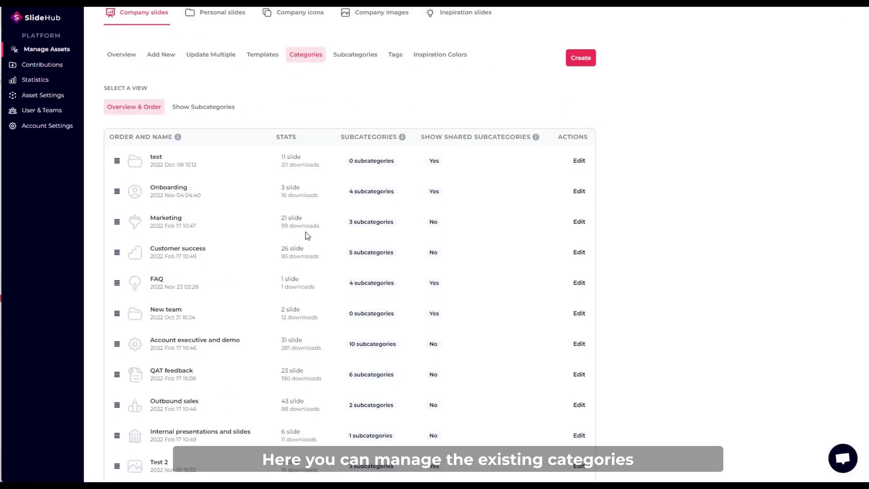
scroll(305, 232, down, 1)
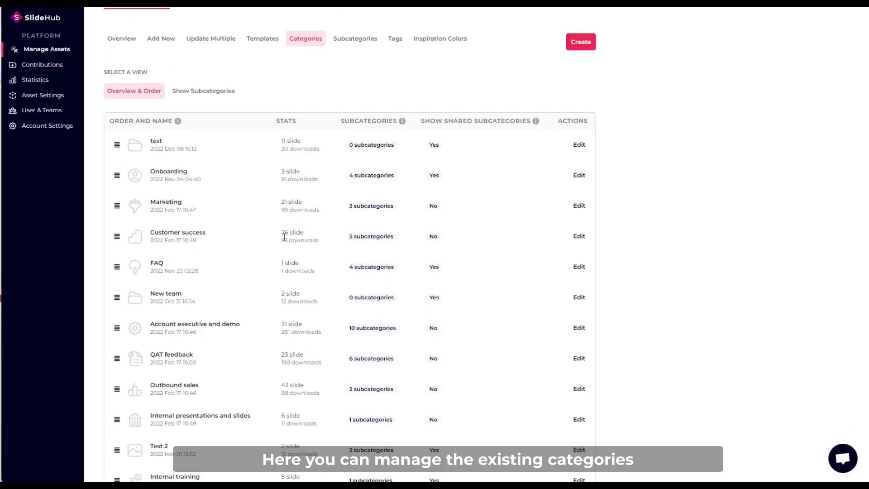
Step: Open the test category for editing, review its name, description, icon and subcategory options, and return to the category list
click(578, 145)
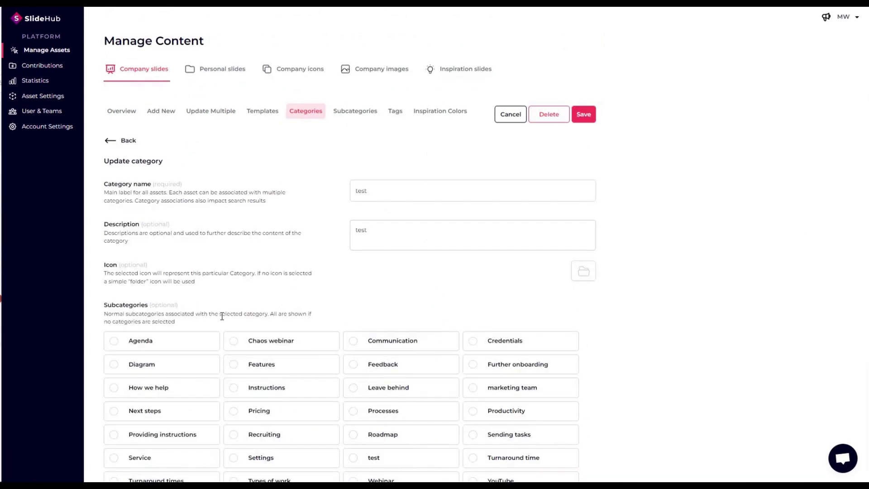
click(363, 191)
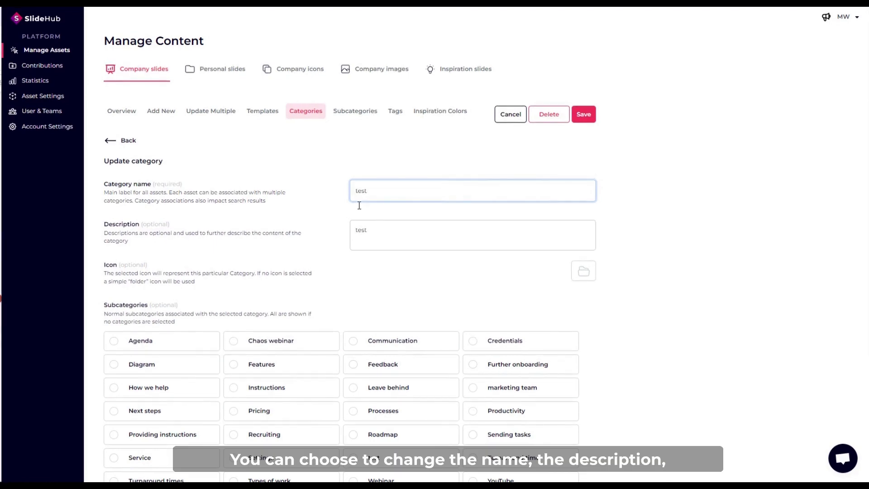
scroll(587, 274, down, 4)
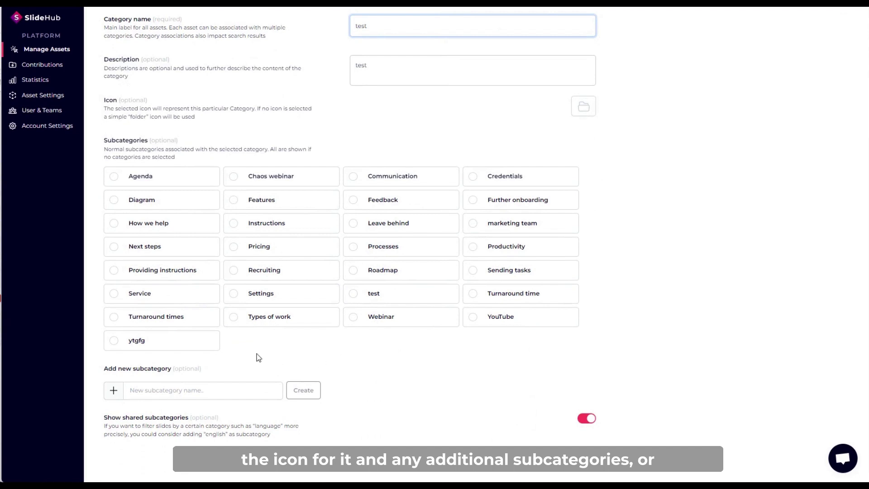
scroll(258, 357, up, 5)
click(119, 140)
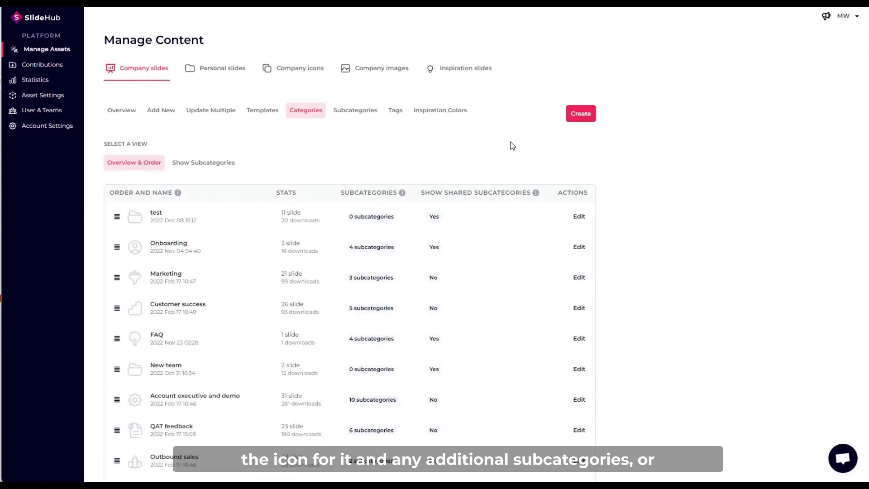
Step: Create a category named Demo videos with the description "Slides used for demo videos" and the picture icon
click(580, 114)
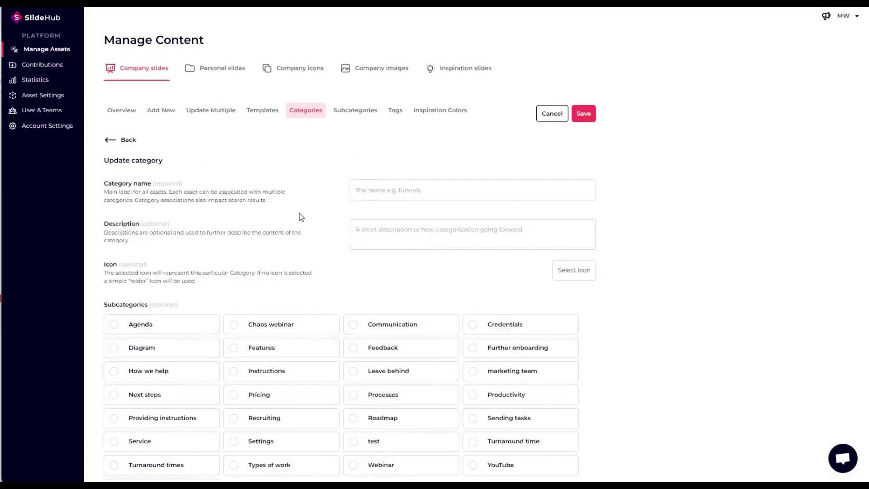
click(369, 188)
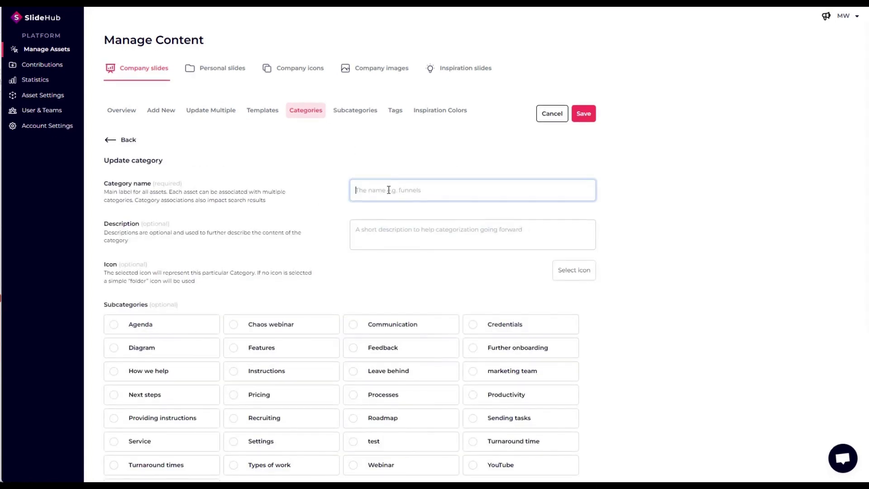
click(389, 190)
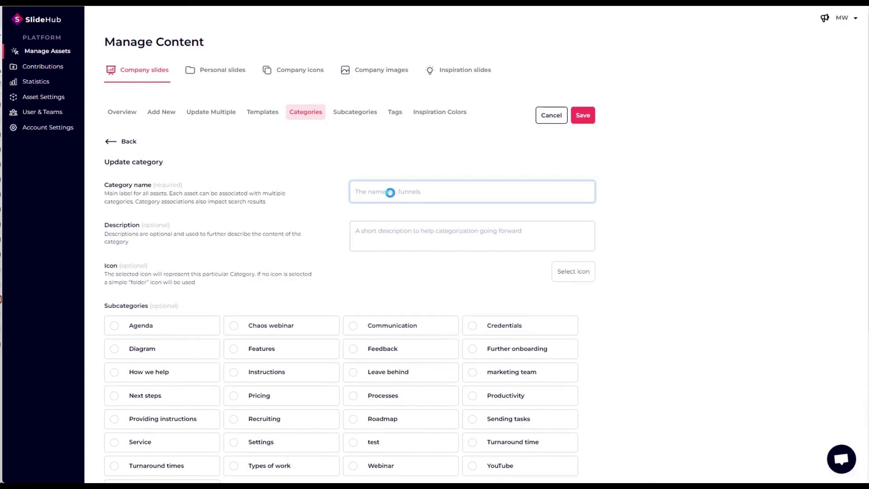
text(Demo videos)
click(378, 233)
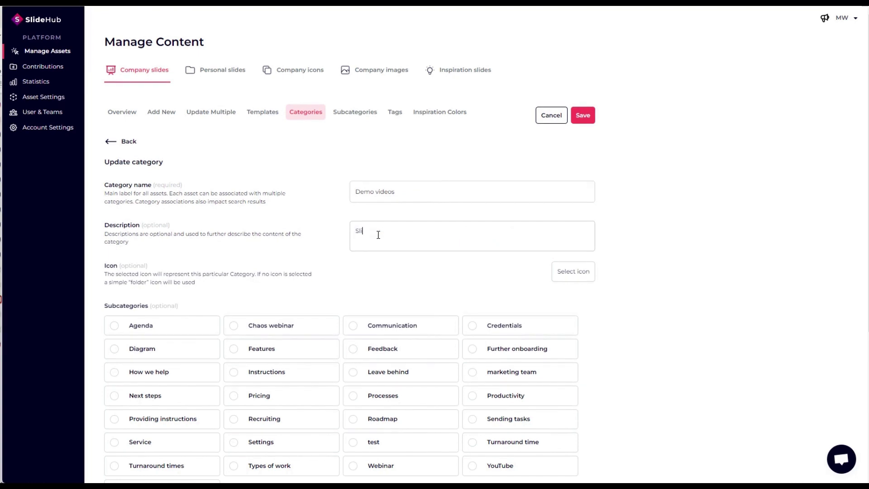
text(Slides used for demo videos)
click(571, 272)
scroll(515, 308, down, 2)
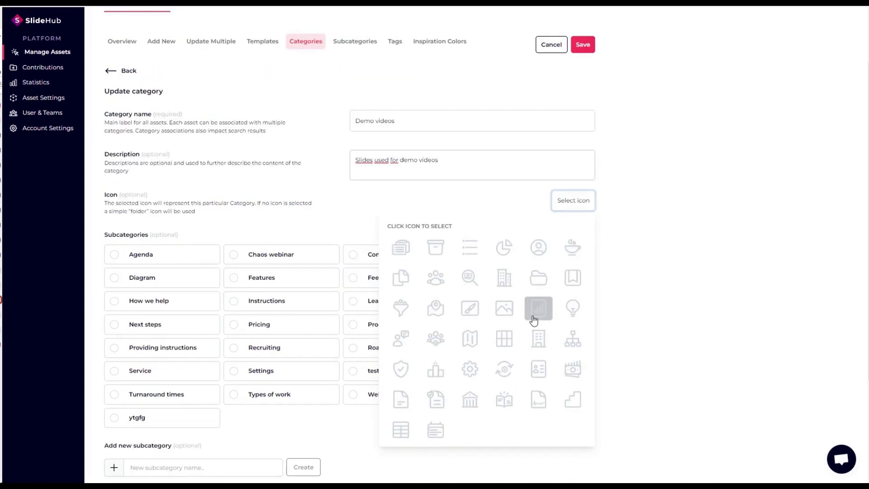
click(504, 308)
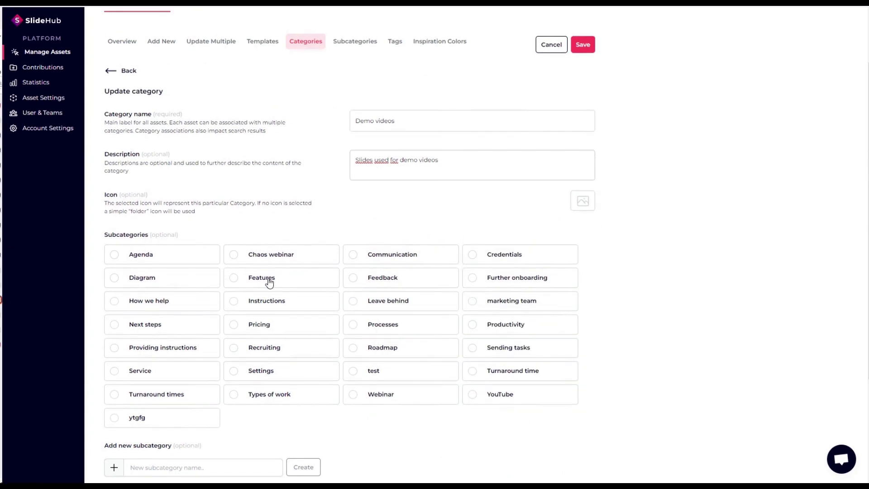
Step: Assign the Features, test and YouTube subcategories to the new category, check its shared subcategories setting, and save it
click(269, 280)
click(375, 372)
click(493, 399)
scroll(273, 405, down, 4)
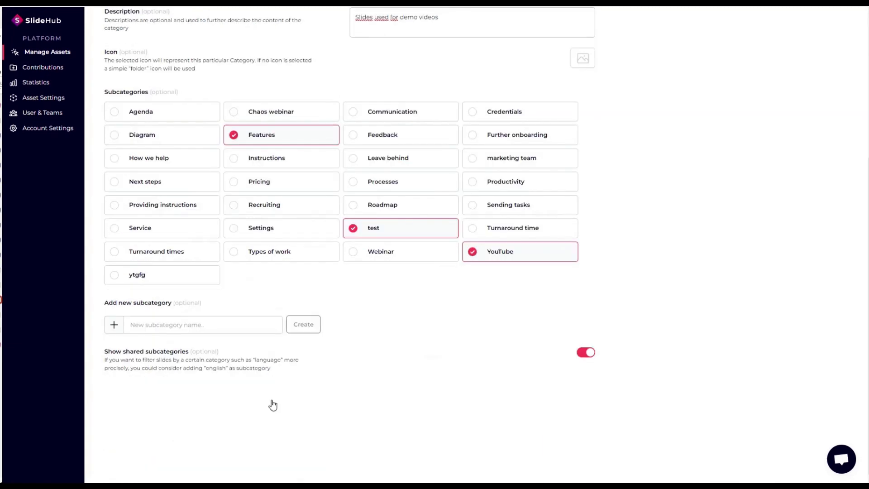
scroll(504, 174, up, 6)
scroll(280, 267, down, 2)
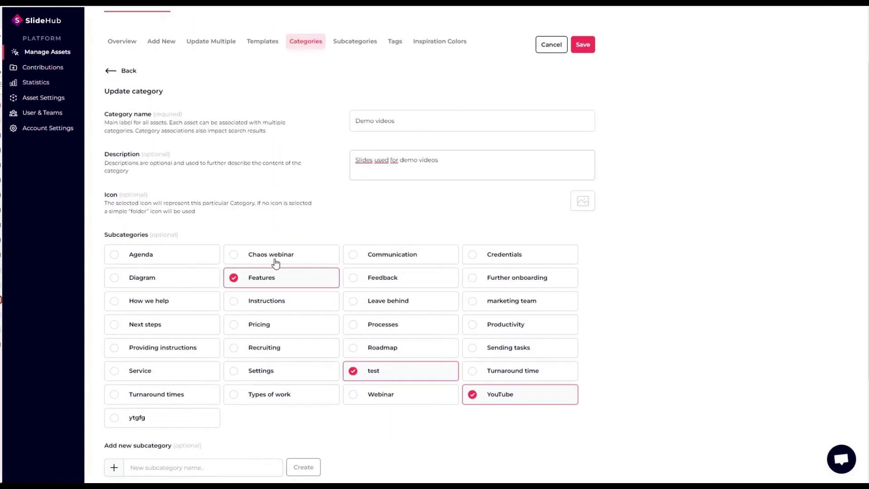
scroll(271, 258, up, 2)
scroll(250, 205, down, 3)
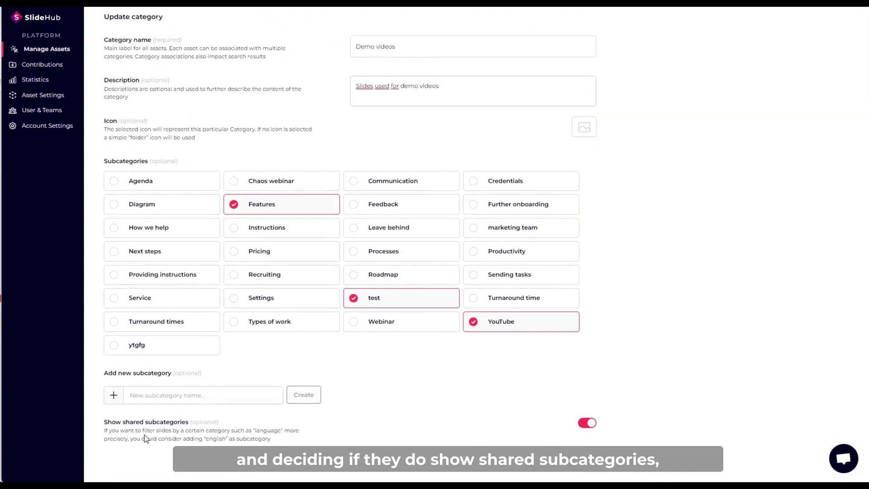
scroll(190, 436, up, 3)
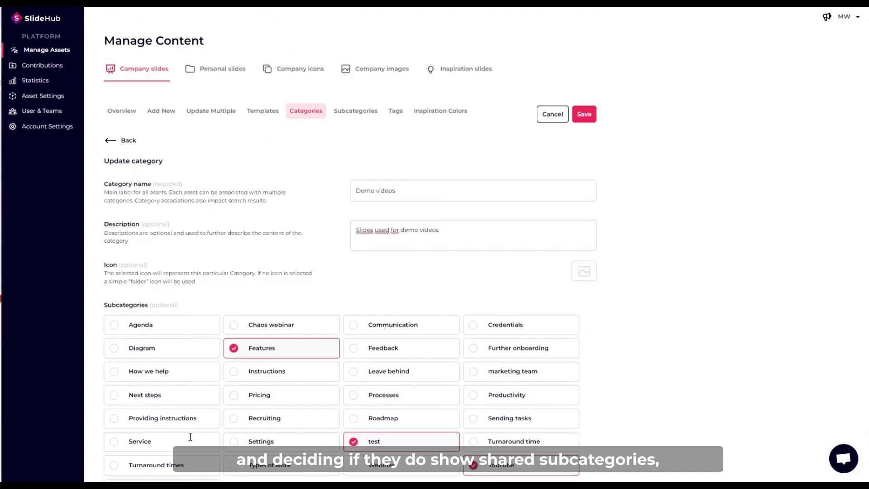
click(584, 115)
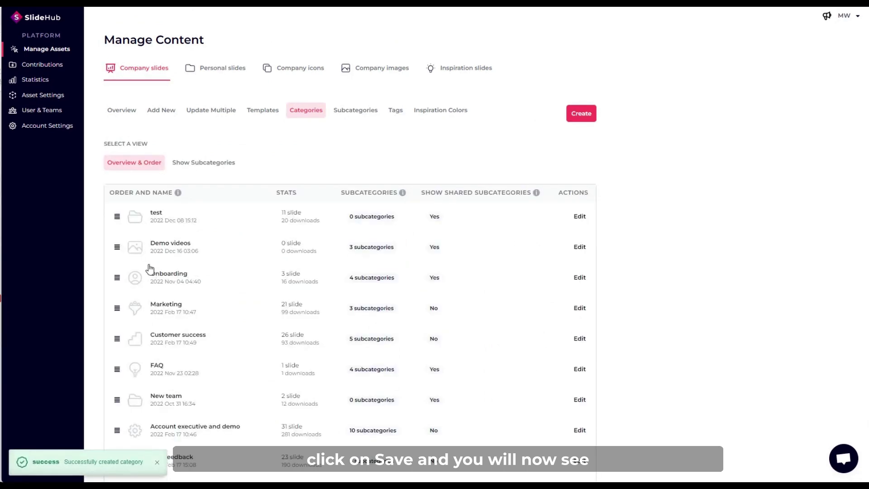
Step: Rearrange the category list so that it starts with Demo videos, Onboarding, FAQ and test
scroll(165, 375, down, 3)
scroll(168, 374, up, 1)
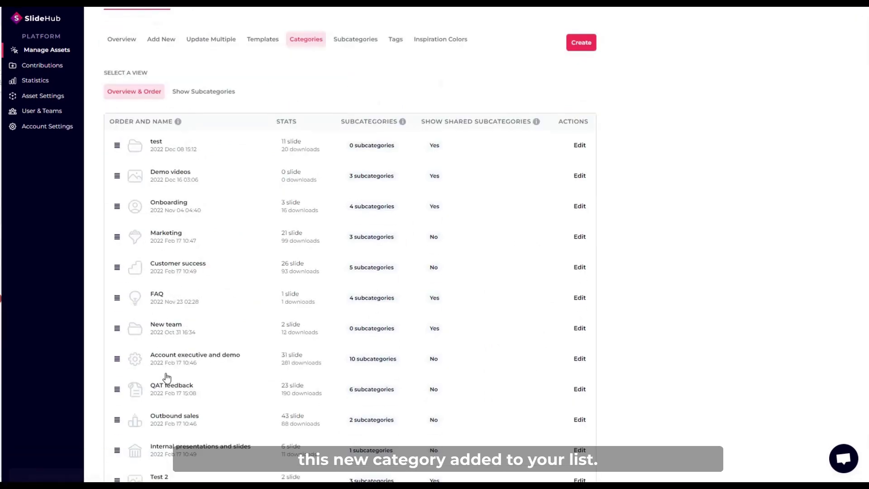
scroll(193, 357, up, 1)
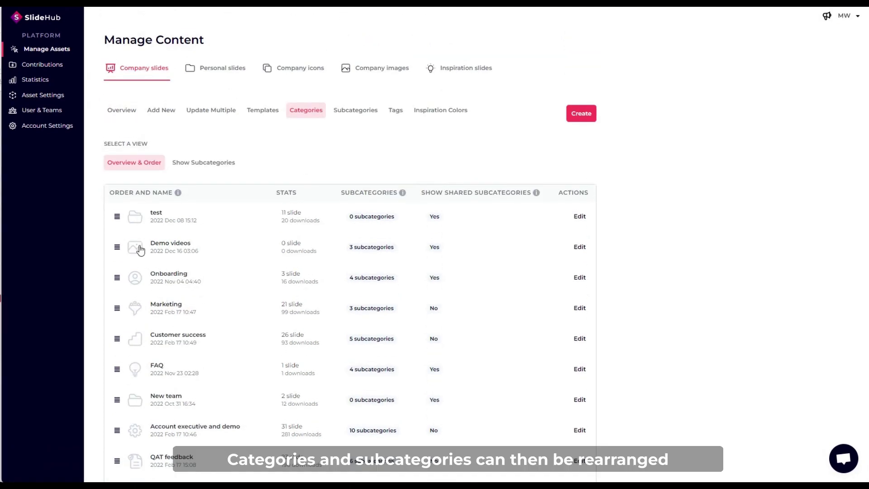
drag(119, 221, 115, 271)
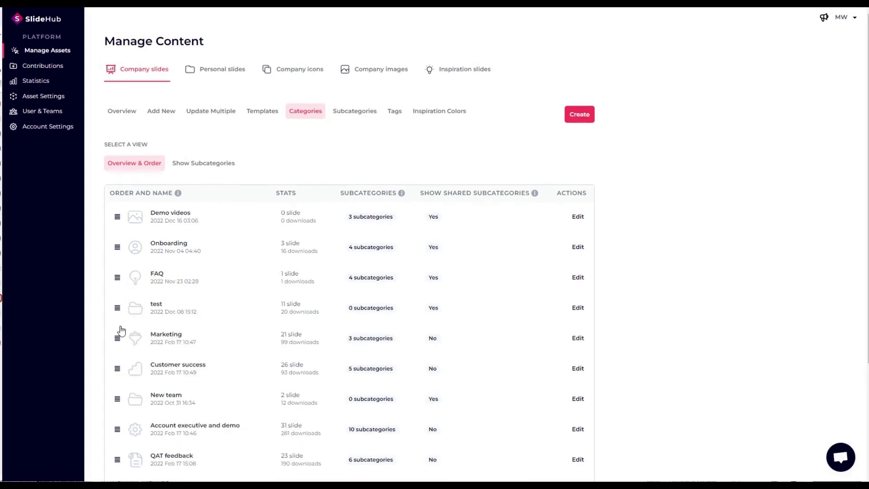
Step: Show the subcategories under each category and move Agenda below Instructions within Onboarding
click(199, 164)
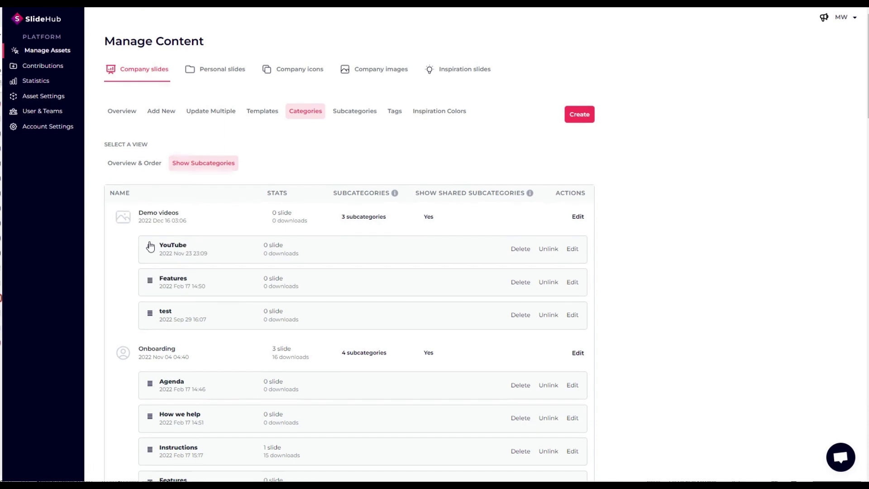
scroll(150, 248, down, 5)
drag(150, 169, 147, 203)
scroll(152, 253, up, 5)
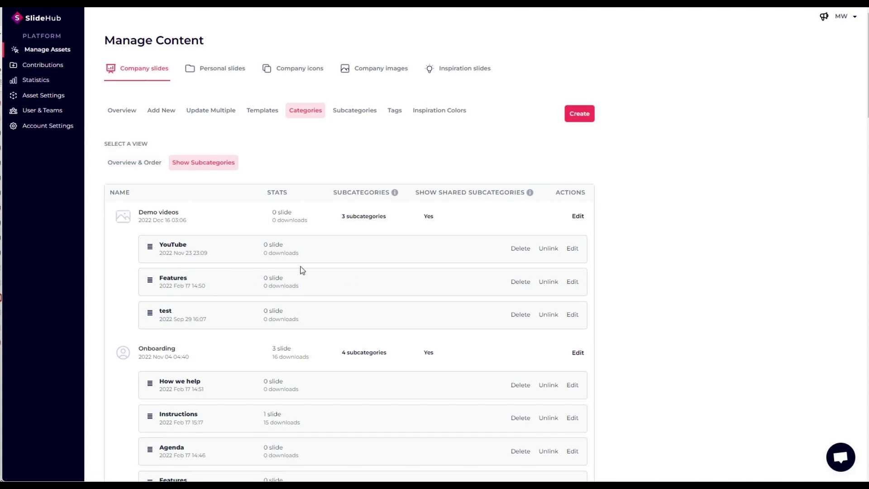
Step: Delete the Demo videos category and confirm the deletion
click(579, 216)
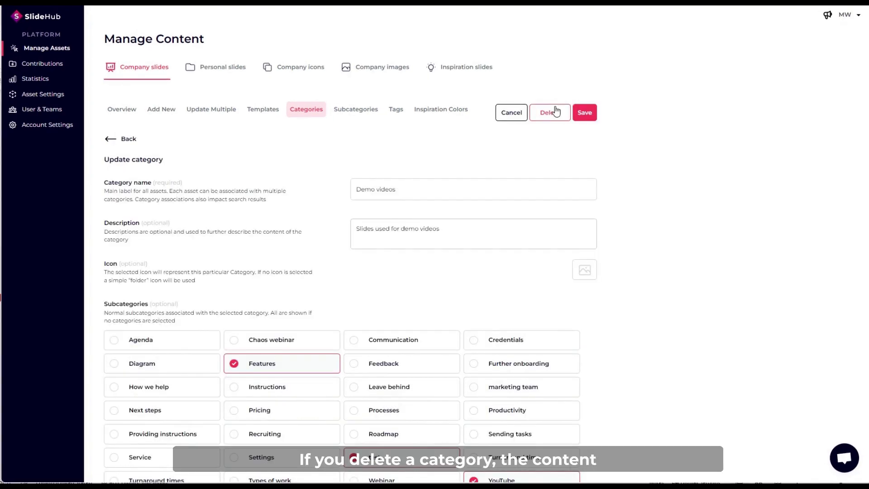
click(549, 113)
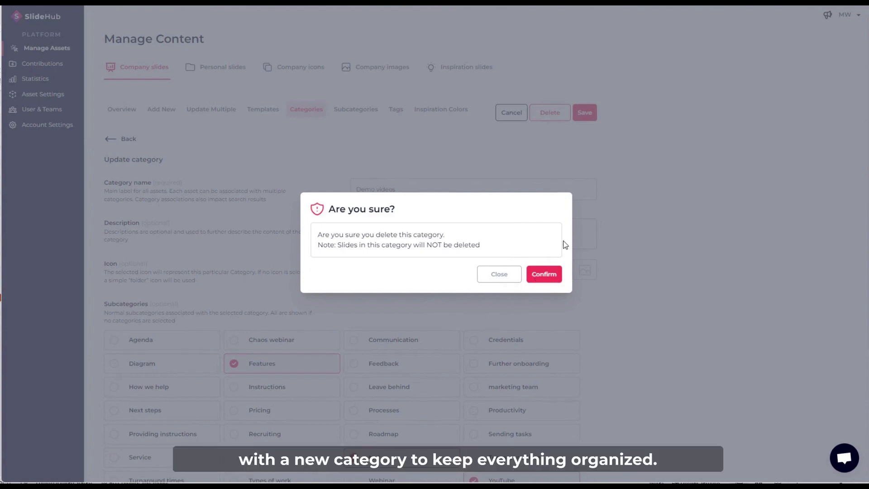
click(556, 276)
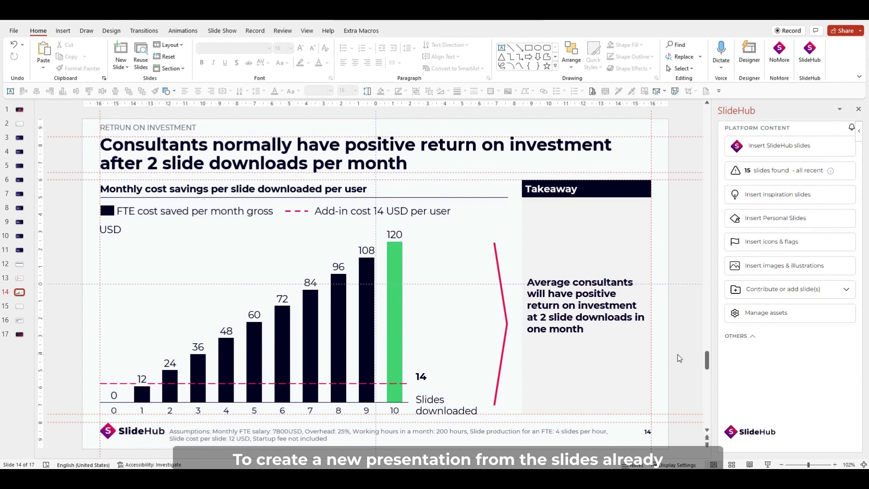
Step: Open asset management from the PowerPoint add-in and select the company slides for a presentation, including the SlideHub title slide and the articles and videos slide
click(758, 318)
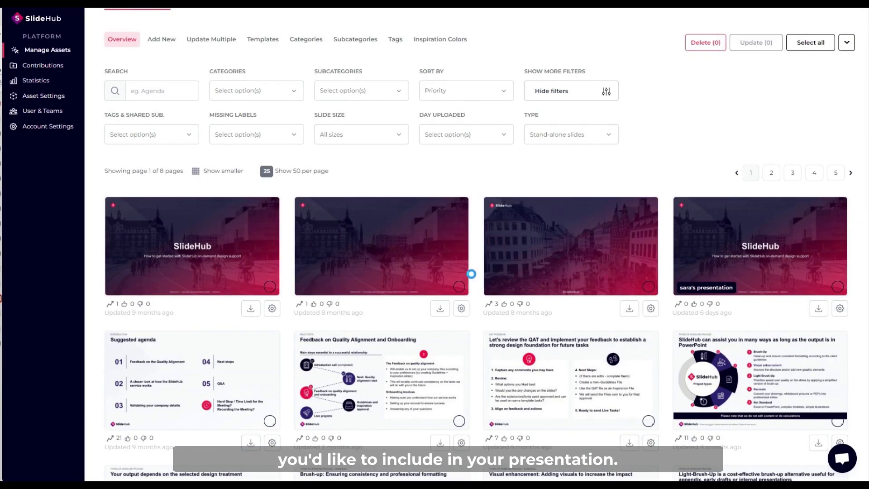
click(197, 264)
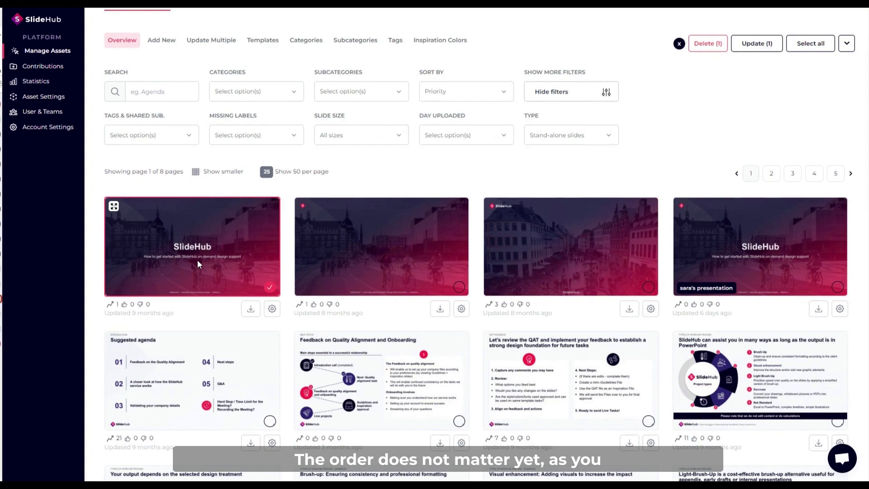
scroll(362, 267, down, 3)
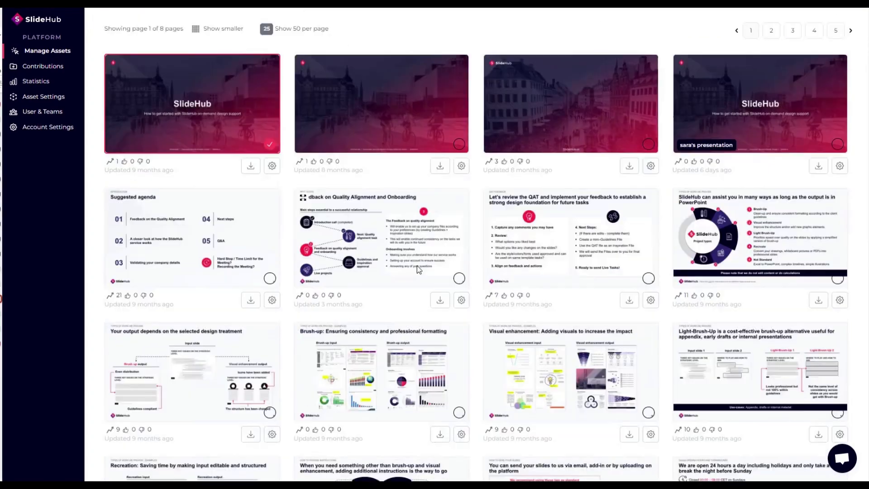
scroll(417, 265, down, 2)
scroll(438, 265, down, 3)
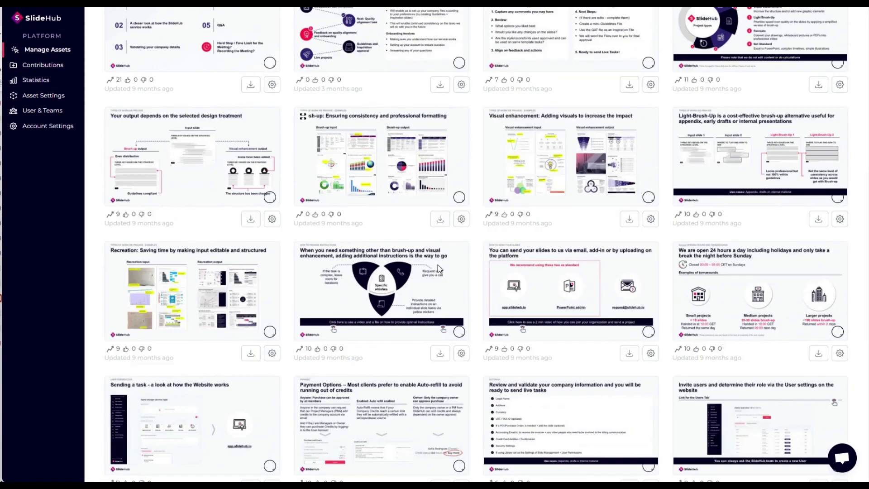
scroll(438, 265, down, 8)
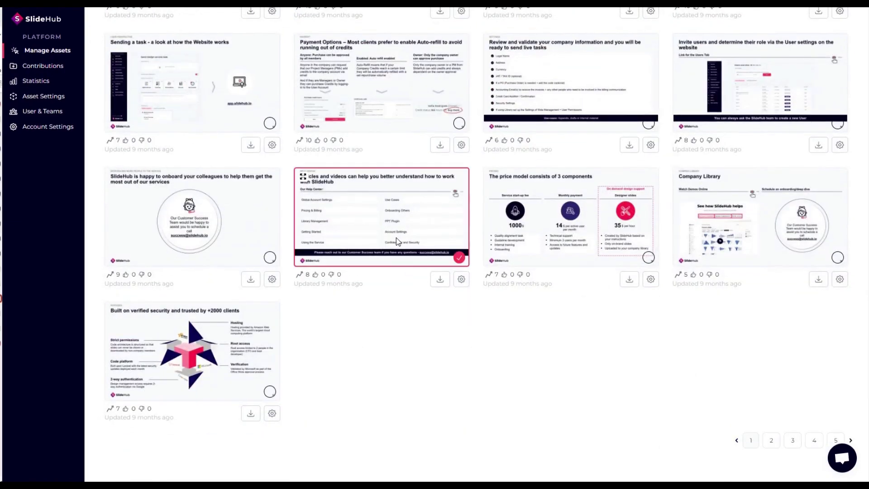
scroll(396, 238, up, 15)
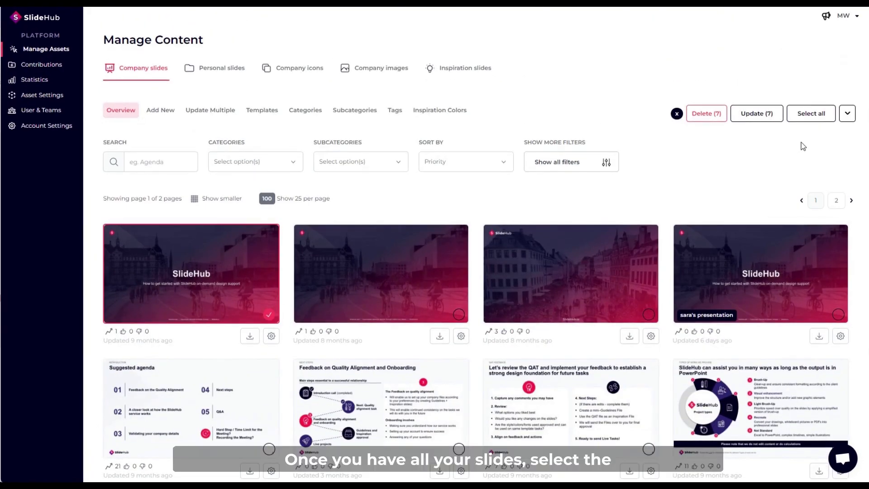
Step: Start creating a presentation from the selected slides and choose the SlideHub title slide as its cover
click(848, 118)
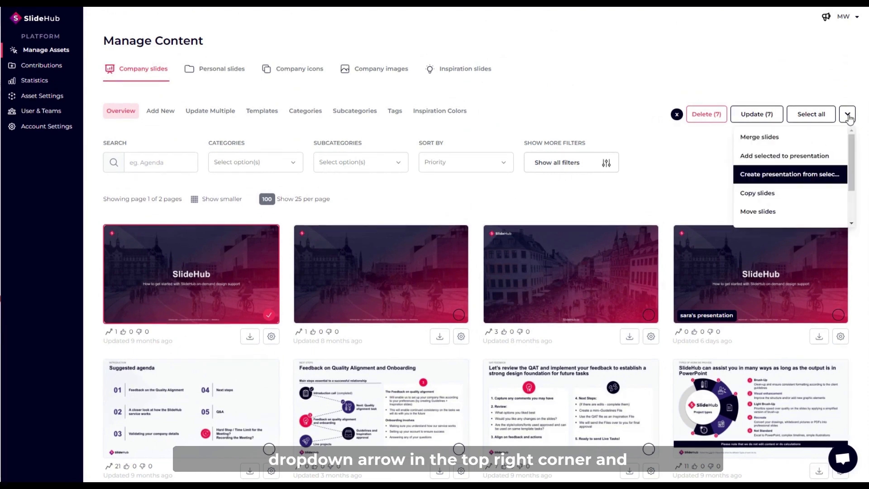
click(817, 175)
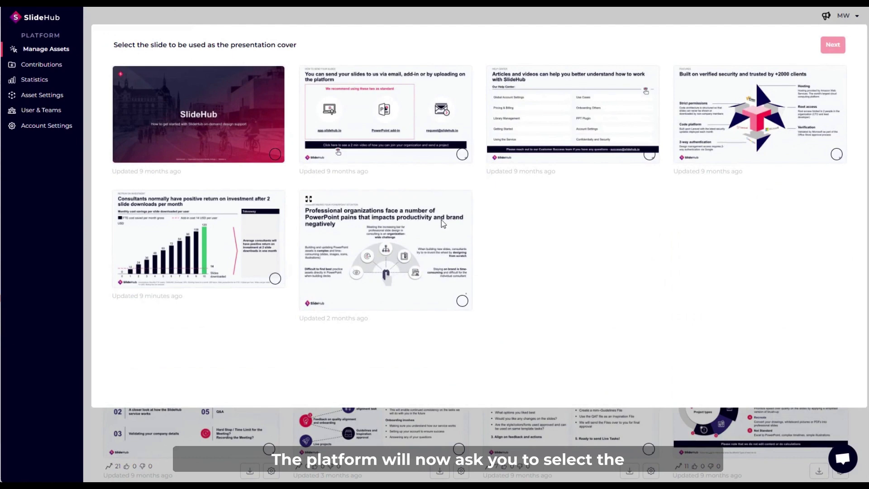
click(178, 127)
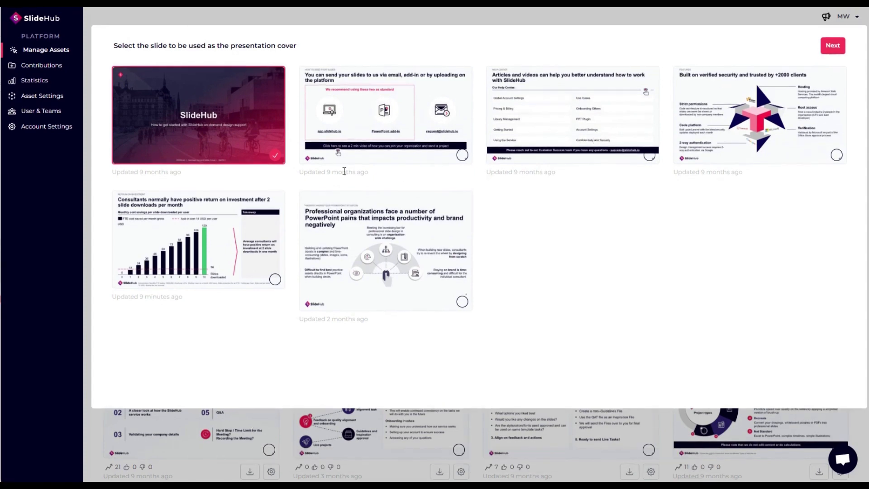
Step: Reorder the slides so the PowerPoint pains and return on investment slides directly follow the cover, and save the presentation
click(834, 49)
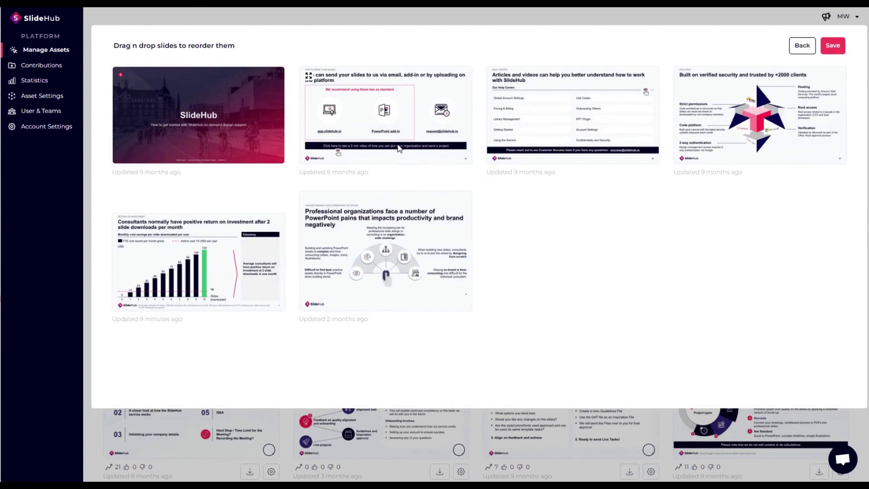
drag(398, 148, 476, 273)
click(833, 48)
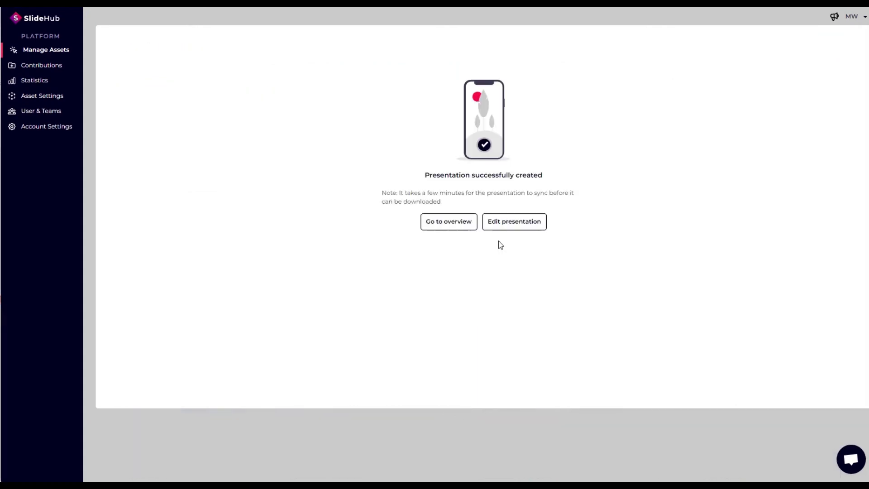
Step: Open the created presentation for editing and review its label options and the slides it contains
click(511, 222)
scroll(391, 216, down, 3)
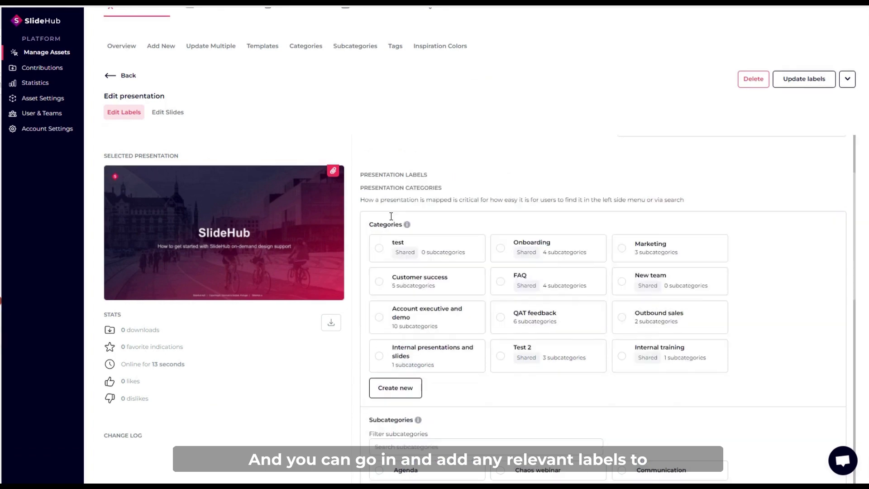
scroll(391, 216, down, 1)
scroll(391, 231, up, 3)
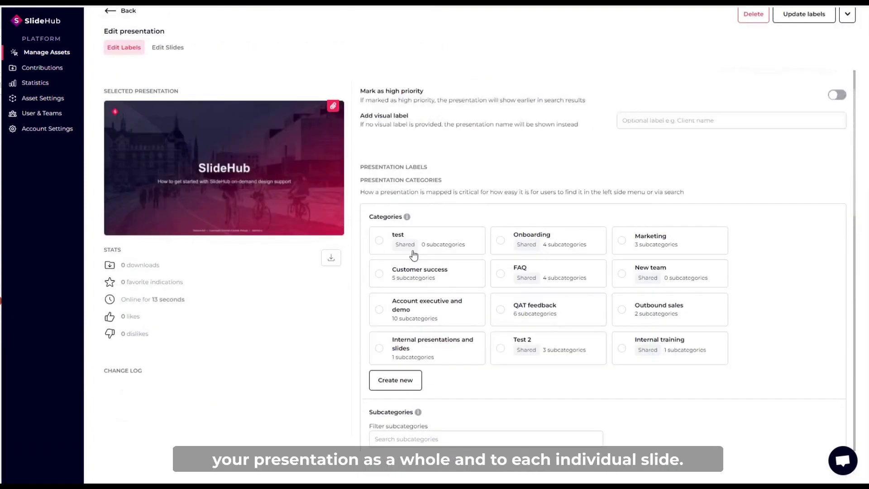
click(169, 48)
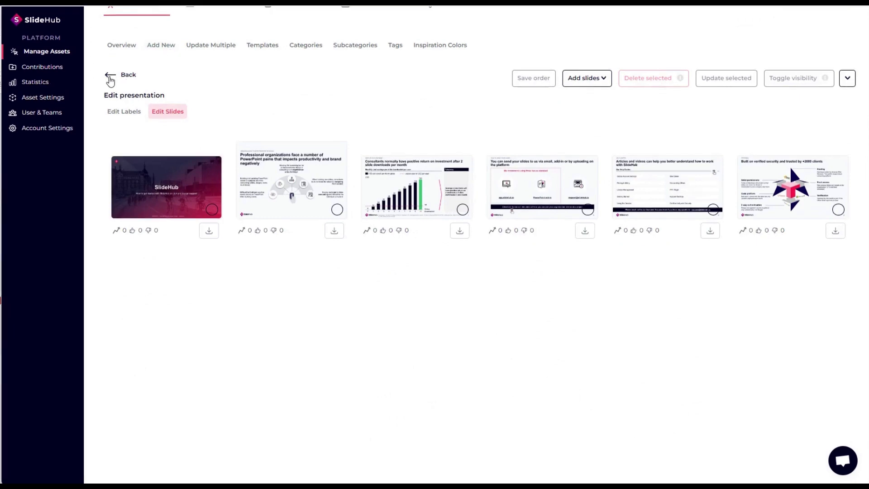
Step: Name the presentation Test Presentation 1 and give it the visual label T1
click(123, 112)
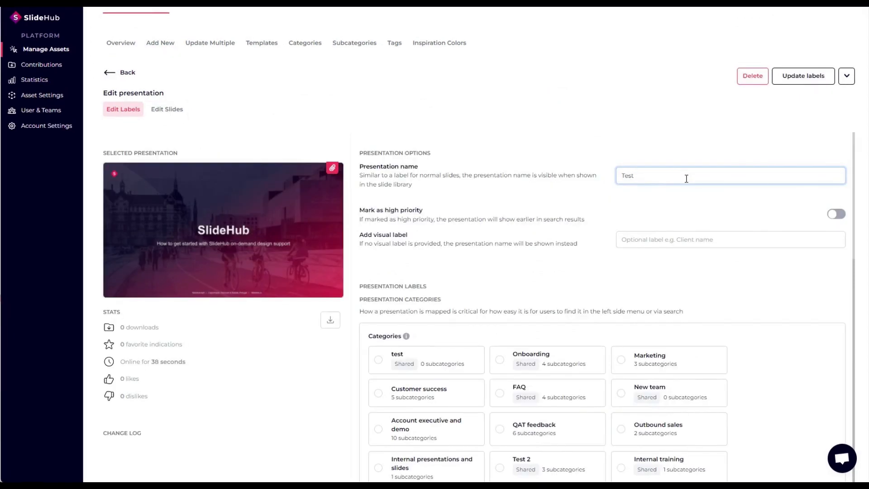
click(686, 178)
text(Presentation 1)
click(659, 235)
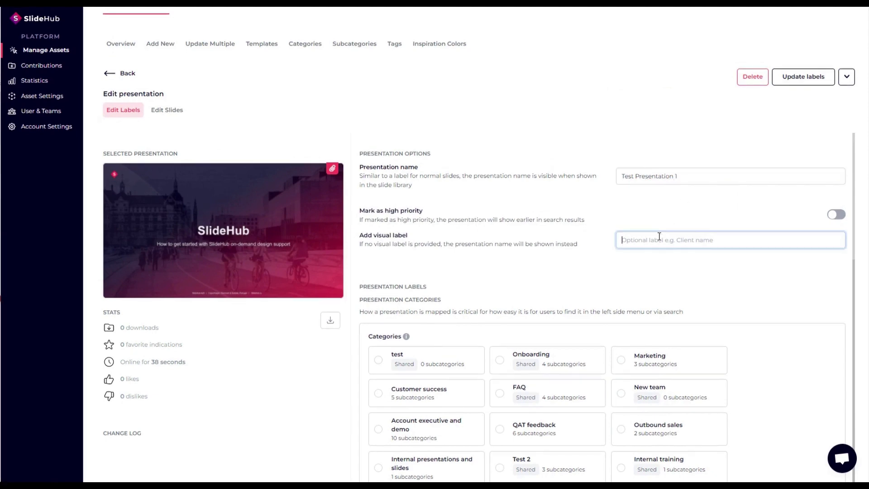
text(T1)
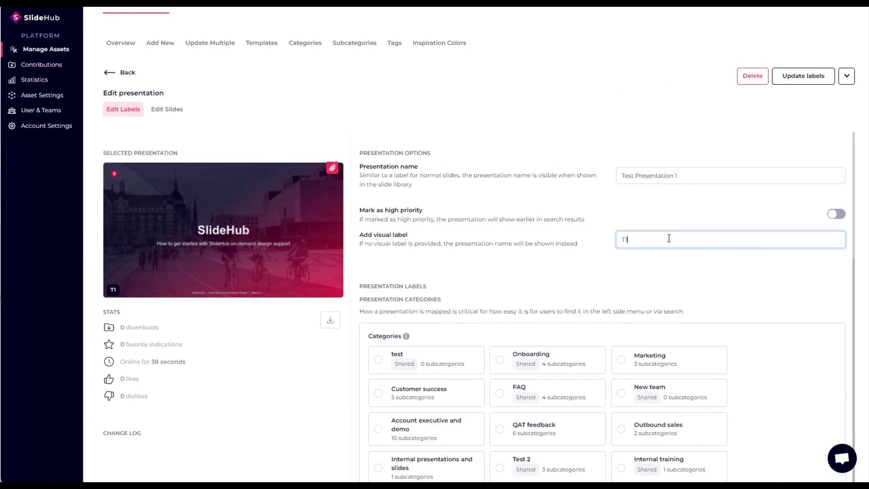
Step: Assign the test category and the example shared subcategory to the presentation and update its labels
click(585, 279)
click(482, 361)
scroll(482, 361, down, 8)
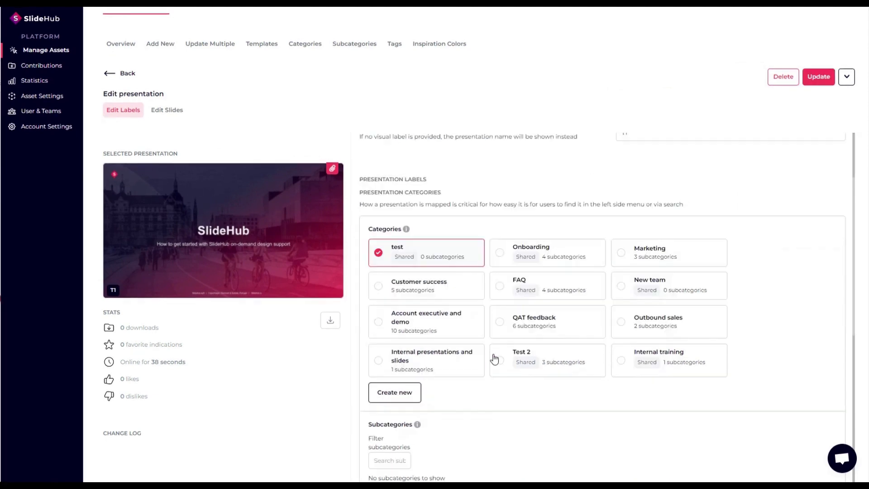
scroll(470, 317, down, 3)
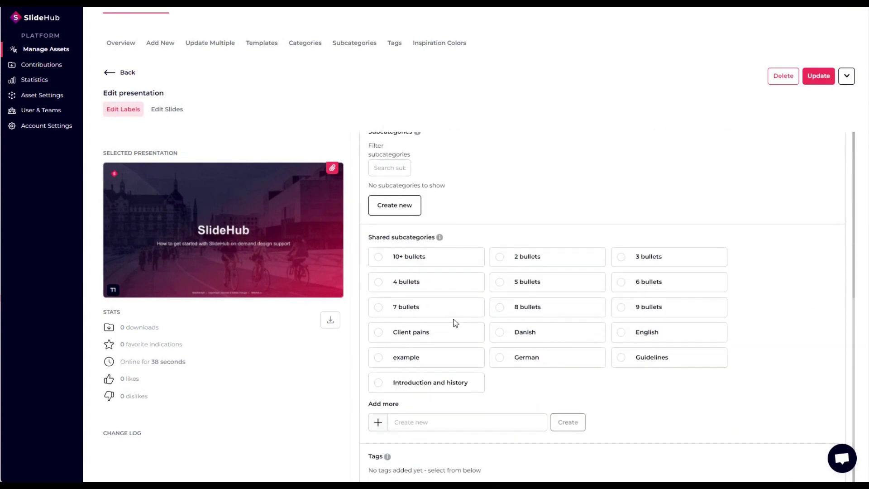
click(380, 304)
scroll(454, 349, down, 2)
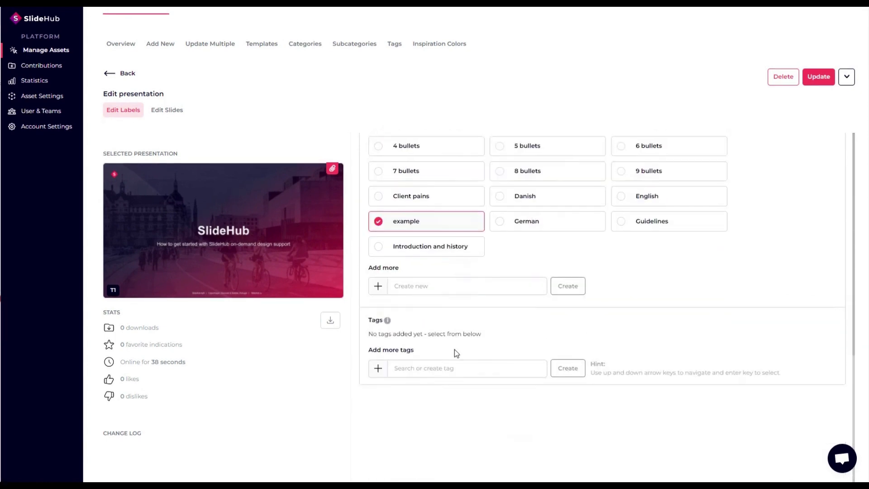
click(818, 77)
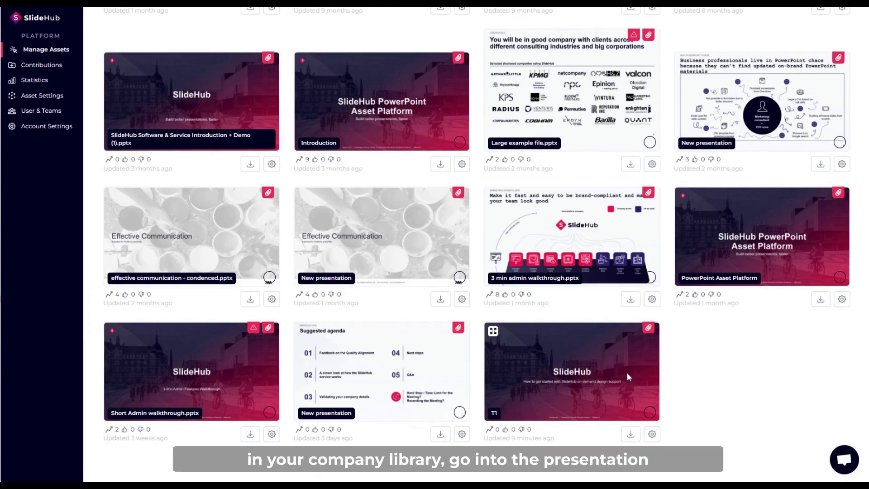
Step: Open the slides of the T1 presentation for editing and start adding slides from the platform
click(652, 434)
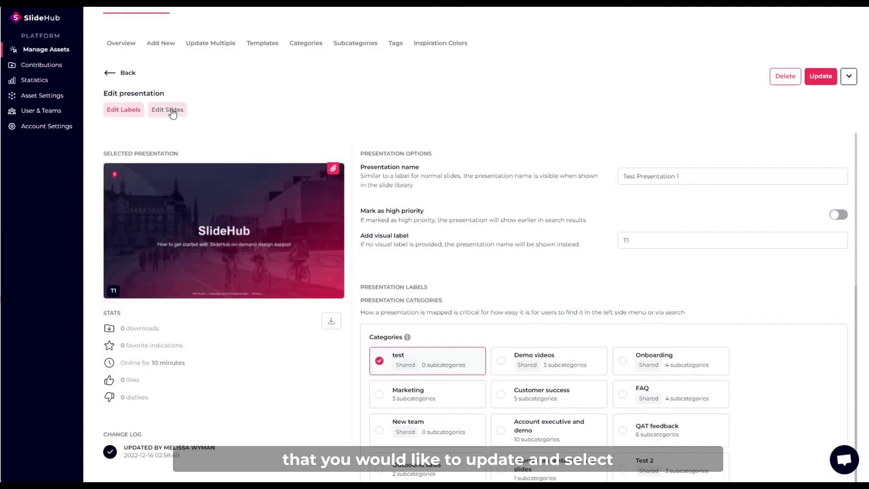
click(171, 114)
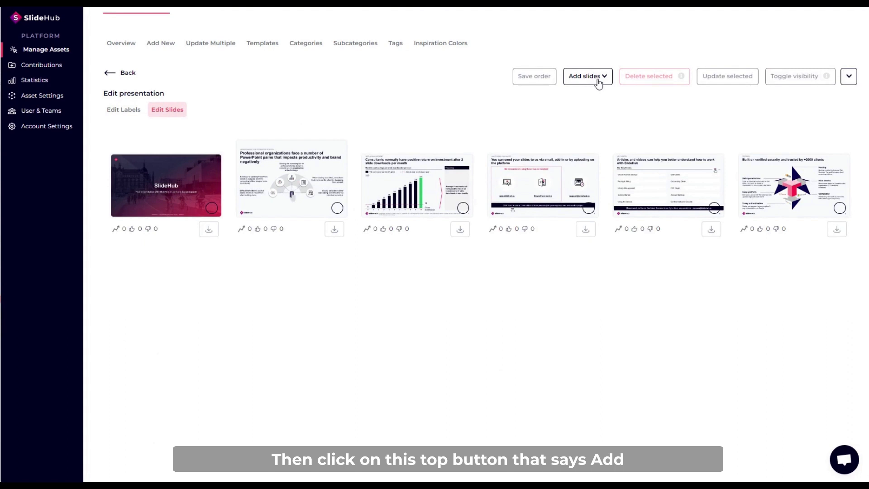
click(598, 81)
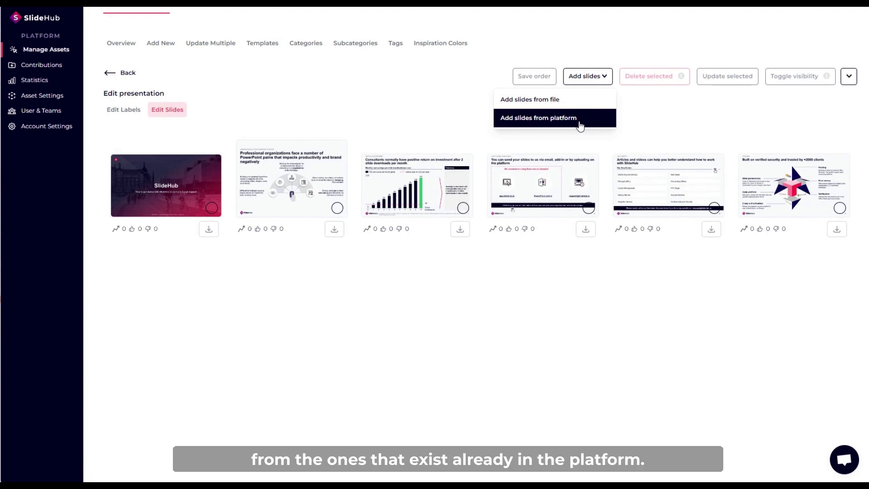
click(580, 123)
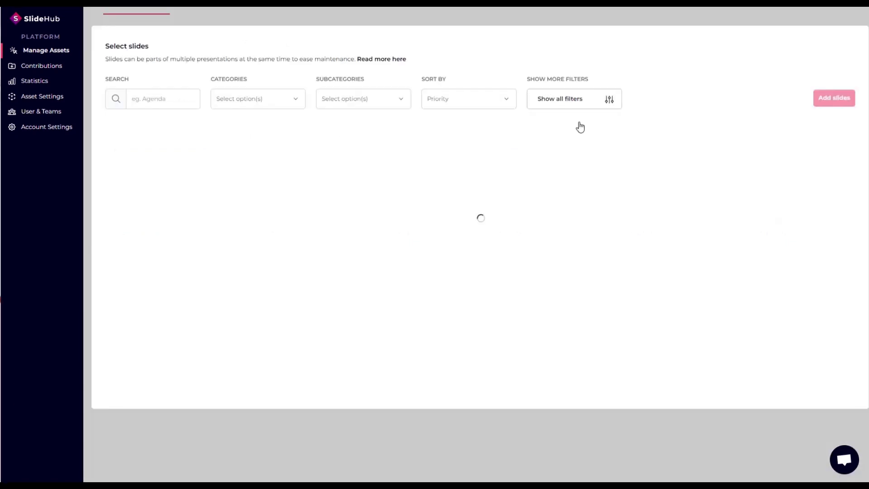
Step: Add the slides on PowerPoint pains, synthesis versus summary, and customizing all components to the T1 presentation and reopen it for editing
click(222, 199)
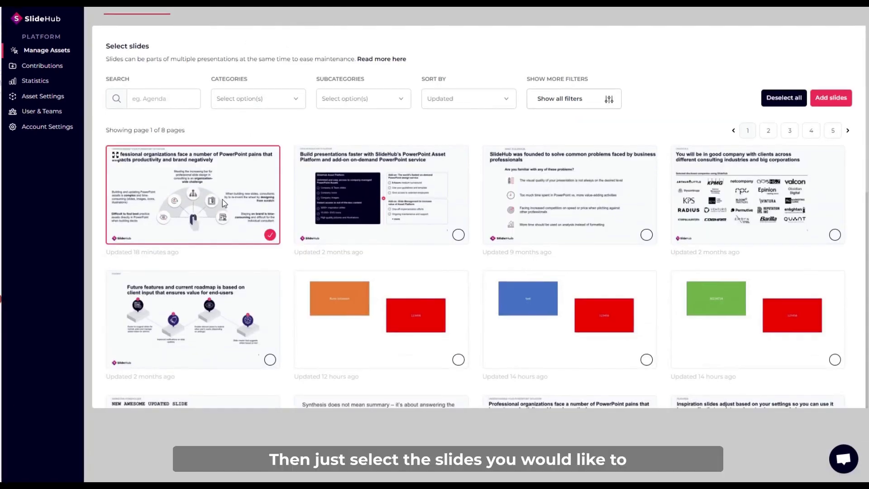
scroll(222, 199, down, 4)
scroll(463, 228, down, 1)
click(462, 229)
scroll(462, 228, down, 1)
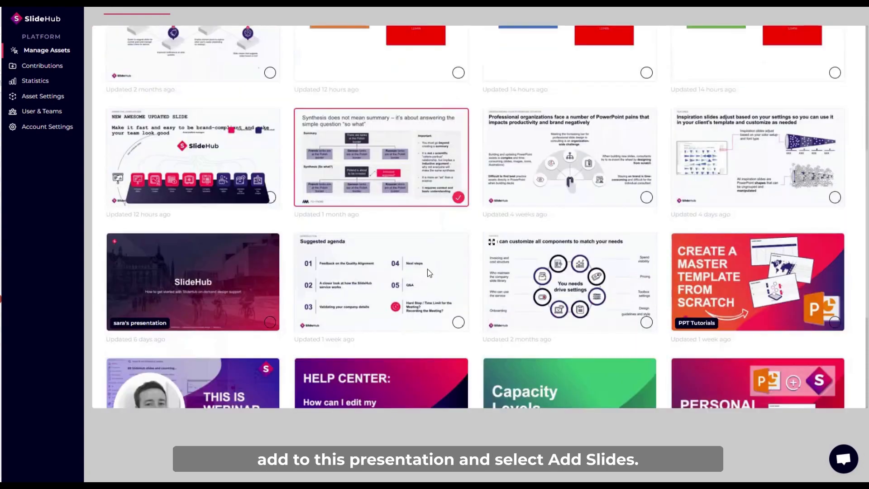
click(569, 267)
scroll(568, 262, up, 6)
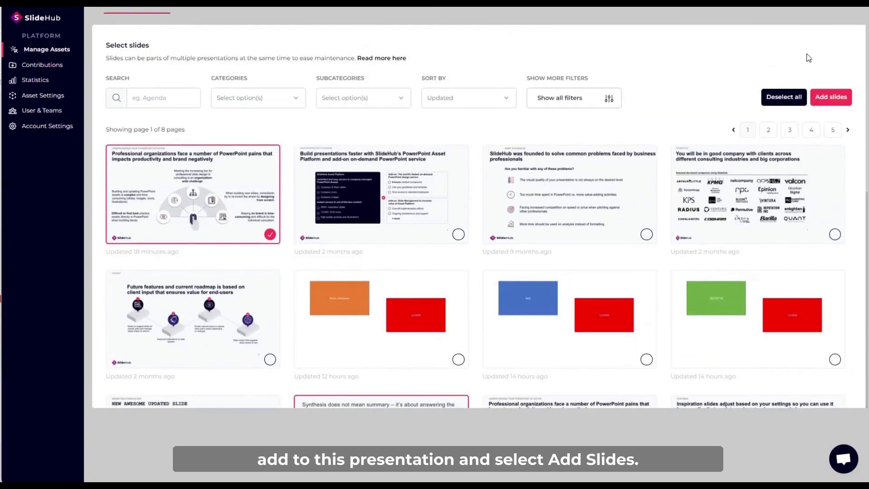
click(831, 99)
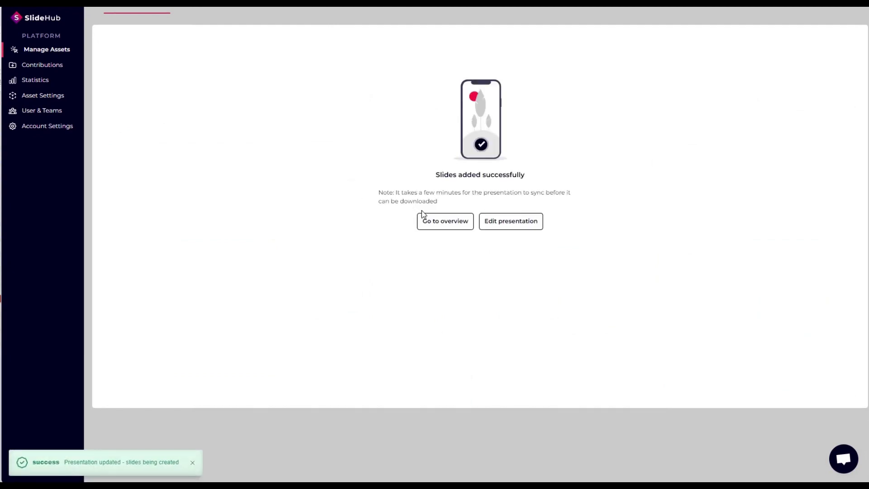
click(487, 225)
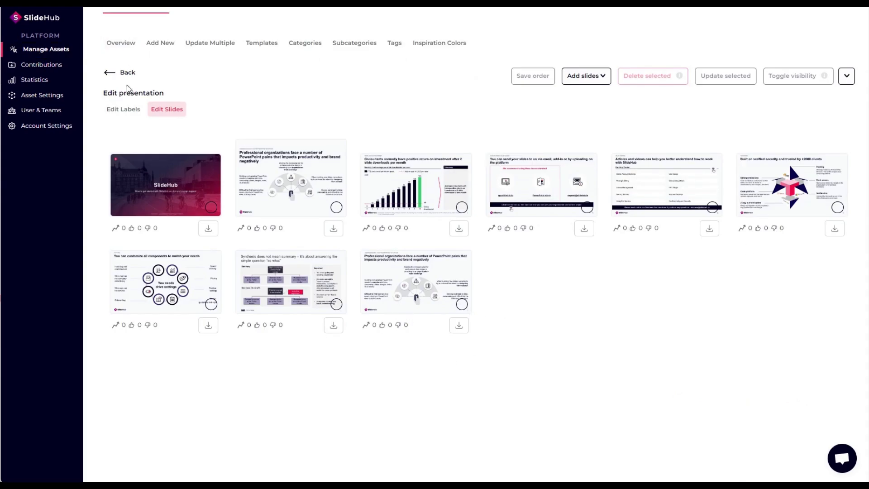
Step: In the company slides overview, select the slides on quality alignment feedback, reviewing the QAT, and Light-Brush-Up
click(121, 44)
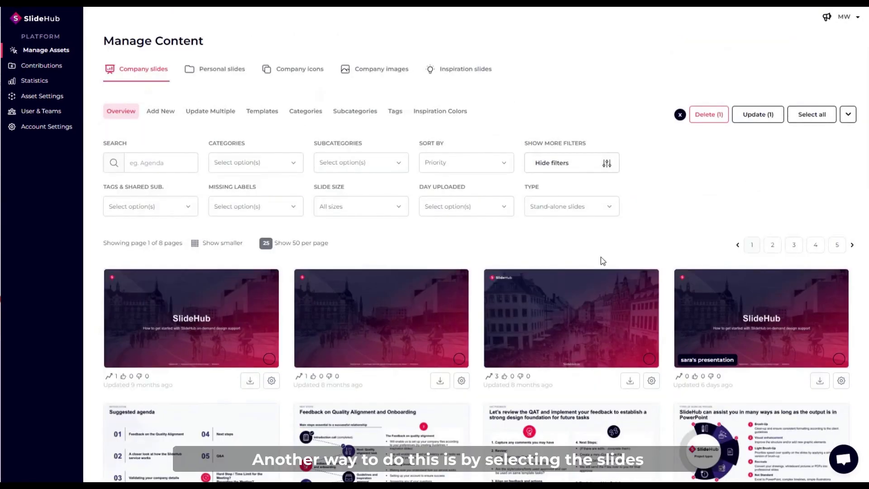
scroll(506, 239, down, 2)
scroll(503, 235, down, 4)
click(378, 229)
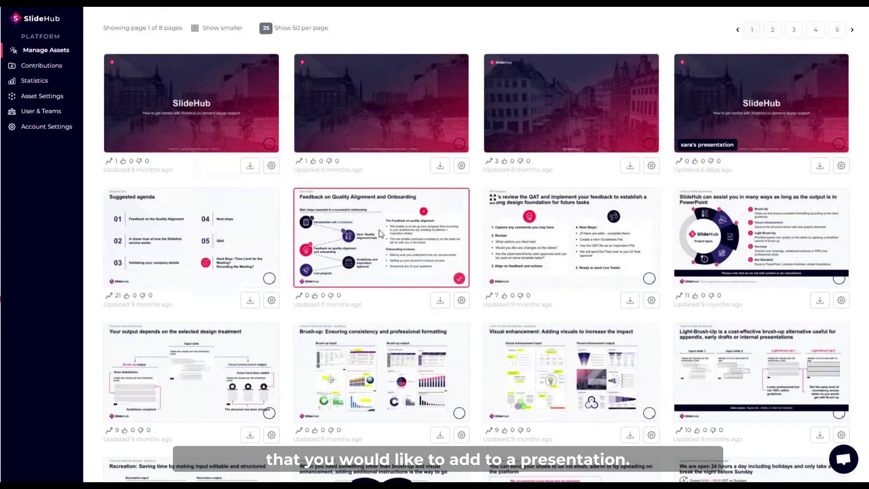
click(634, 248)
click(731, 375)
scroll(732, 375, up, 6)
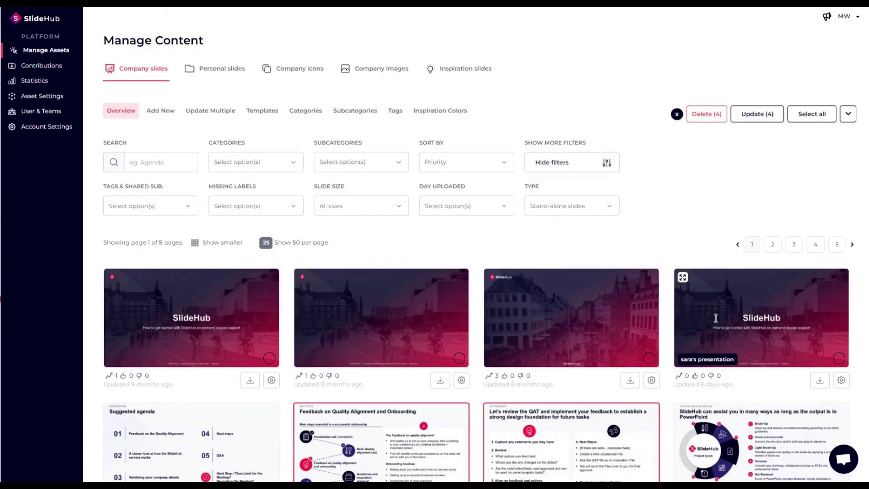
Step: Add the selected company slides to the existing T1 presentation
click(847, 115)
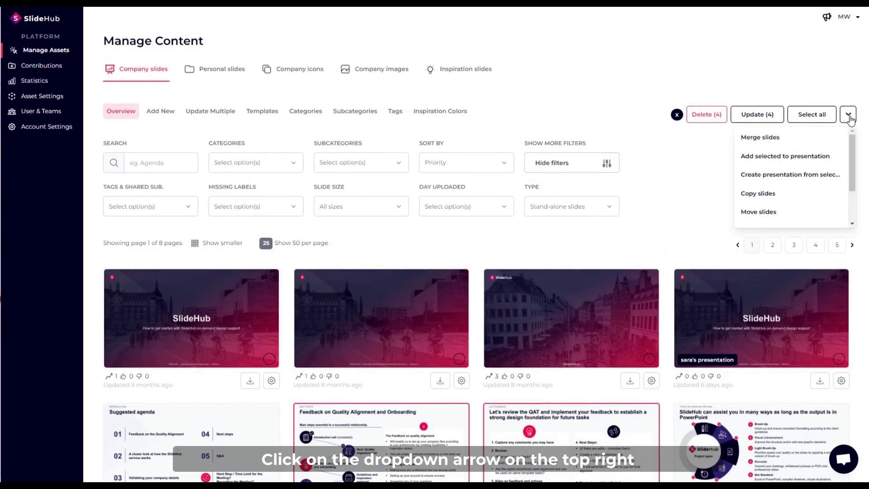
click(799, 157)
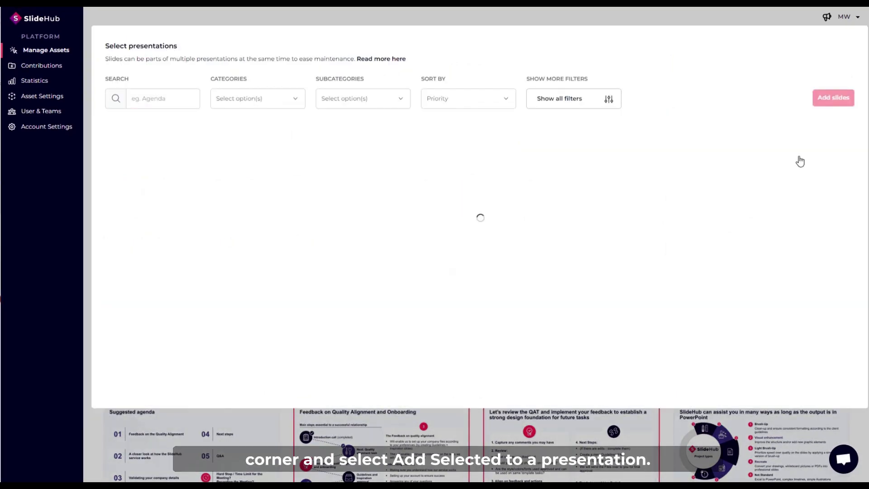
scroll(286, 243, down, 5)
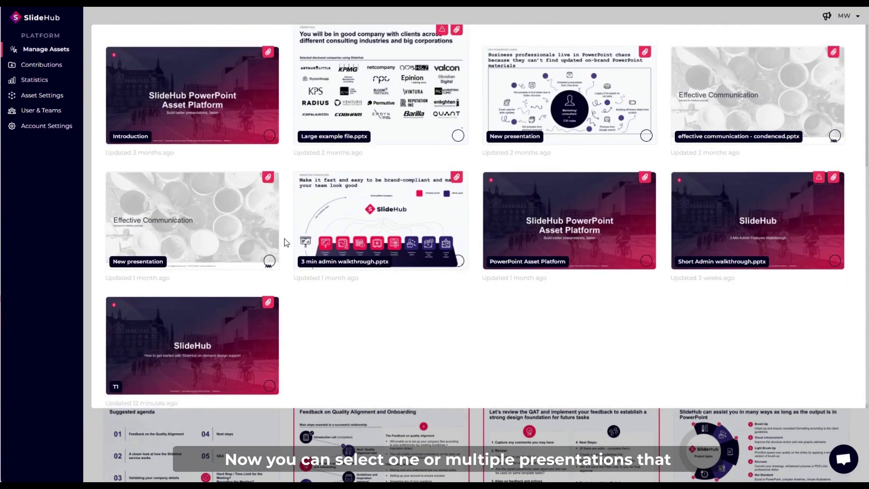
click(245, 100)
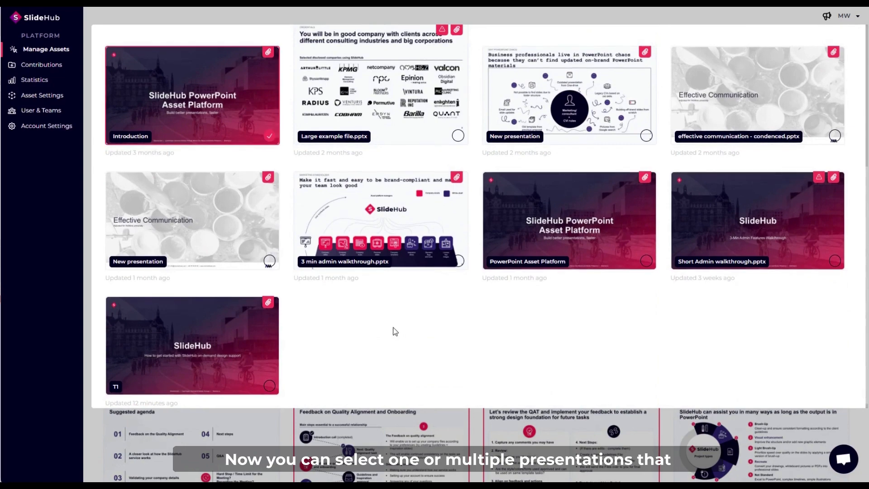
scroll(150, 357, up, 3)
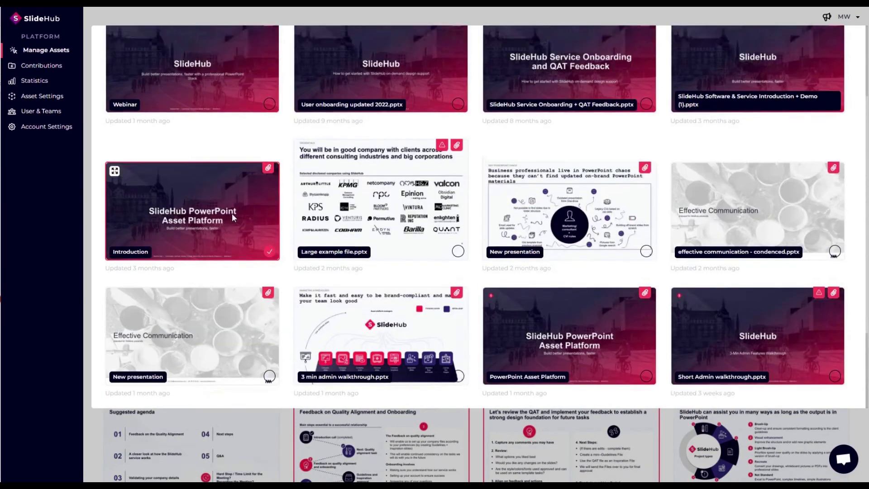
scroll(232, 213, up, 1)
click(214, 275)
scroll(214, 275, down, 2)
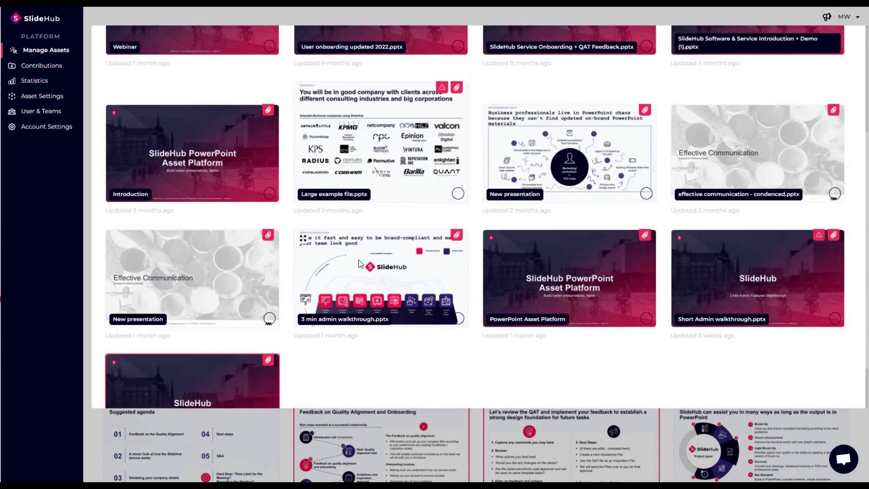
scroll(719, 278, up, 4)
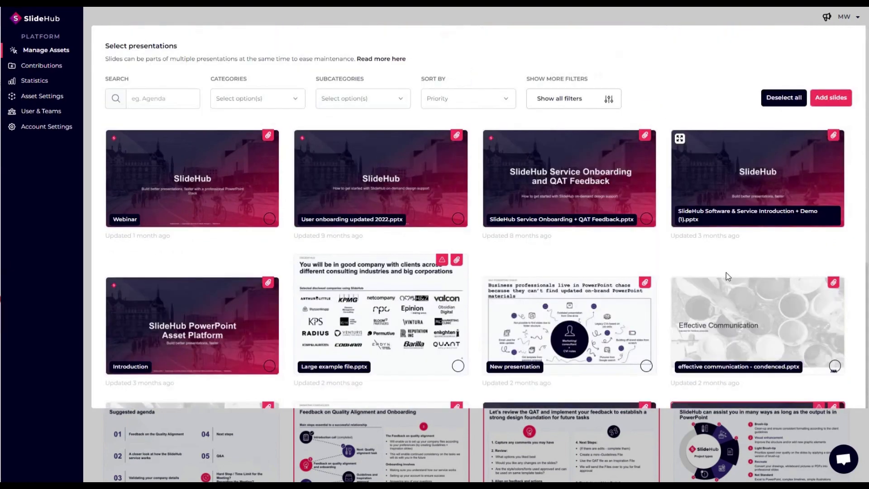
click(830, 98)
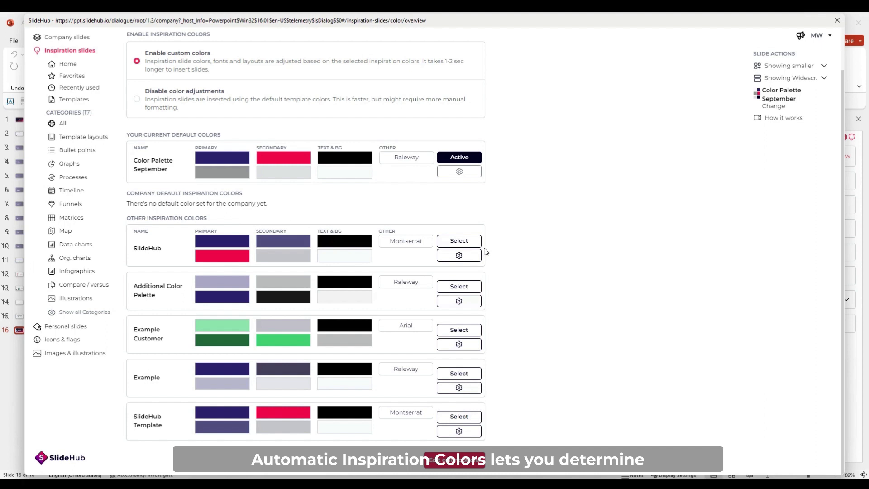
scroll(485, 252, up, 2)
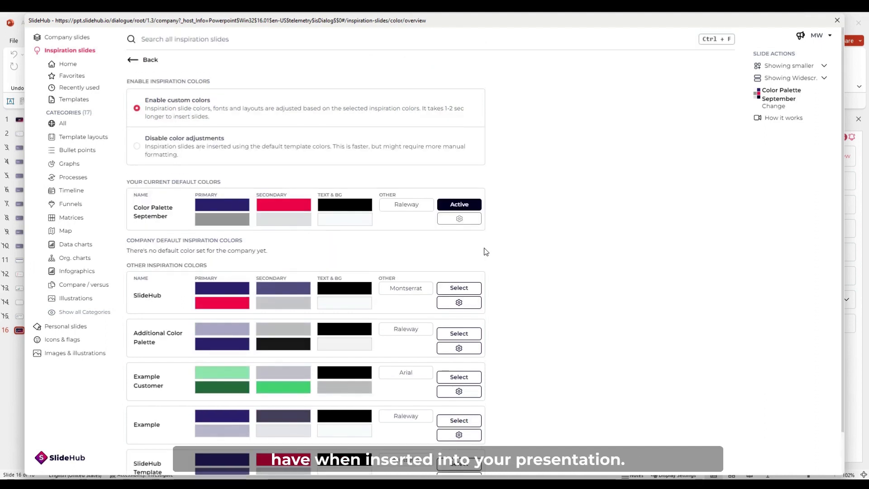
scroll(485, 252, down, 2)
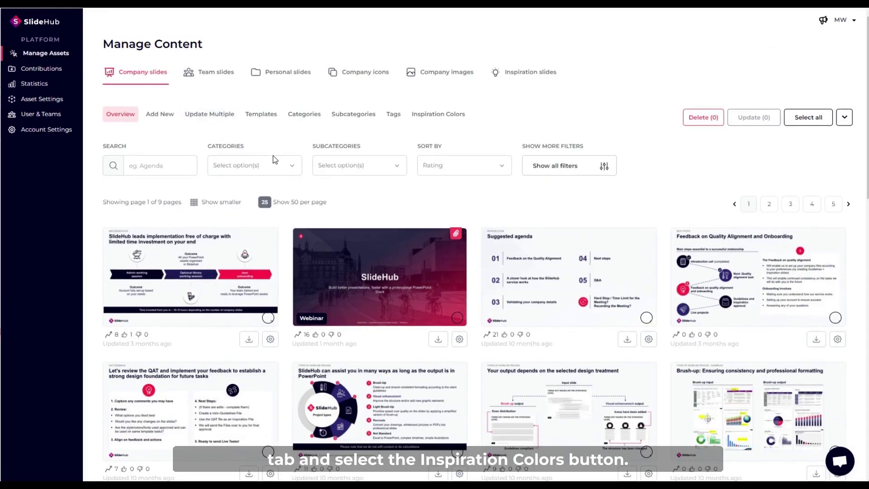
Step: Open the Example Customer palette from the company's inspiration colors for editing
click(432, 120)
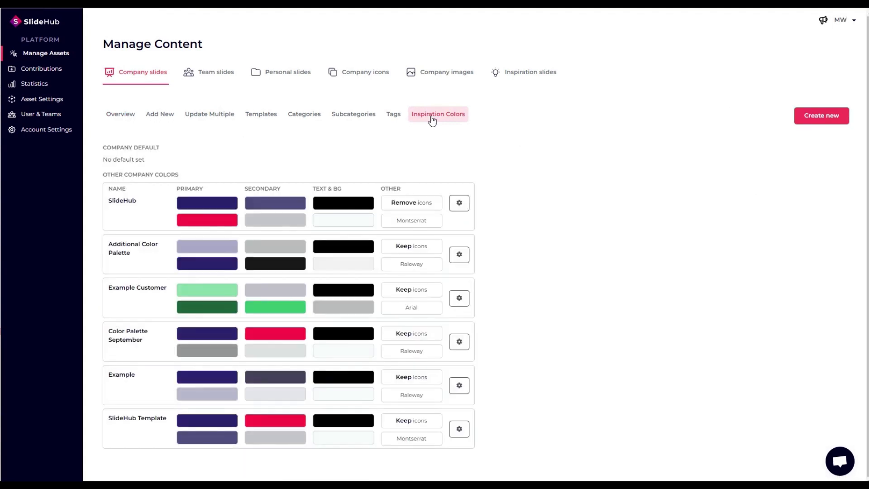
click(457, 205)
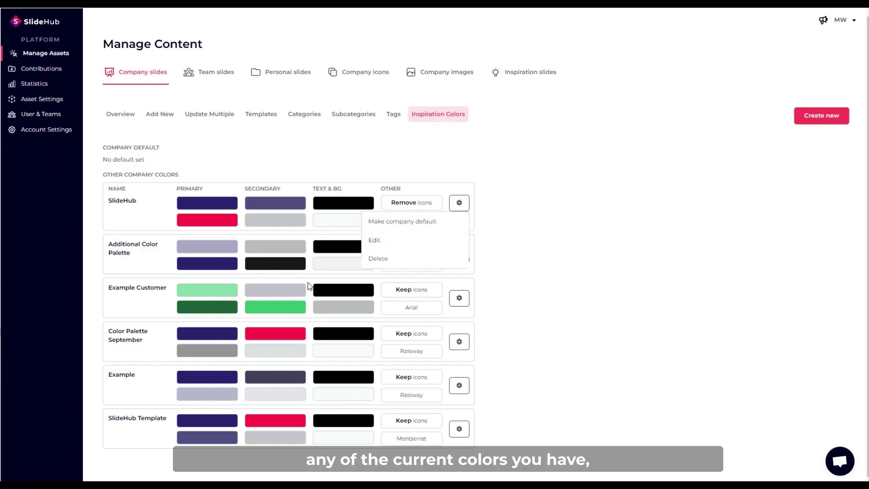
click(459, 297)
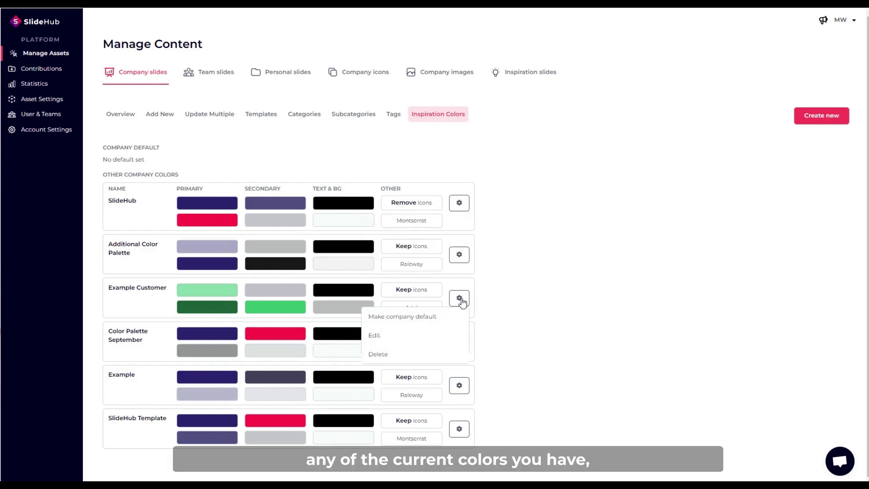
click(387, 340)
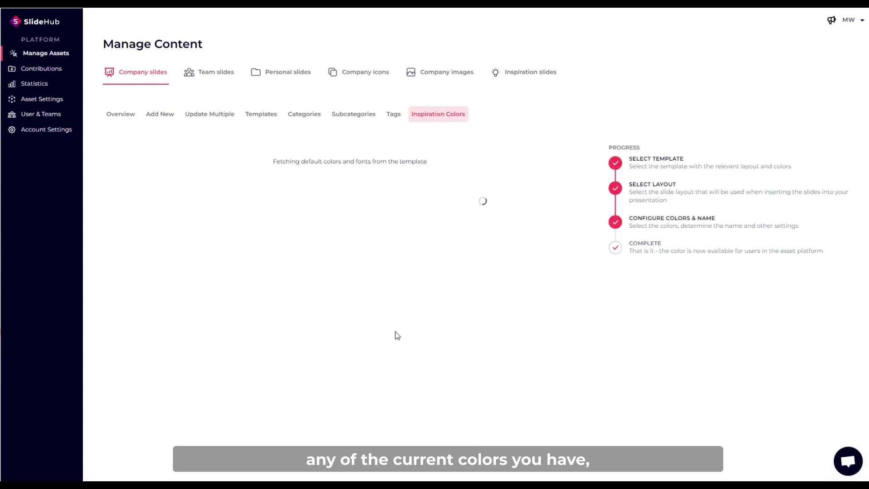
Step: Set the palette to dark and bright green primaries, light and dark grey secondaries, dark navy text and a white background
click(481, 276)
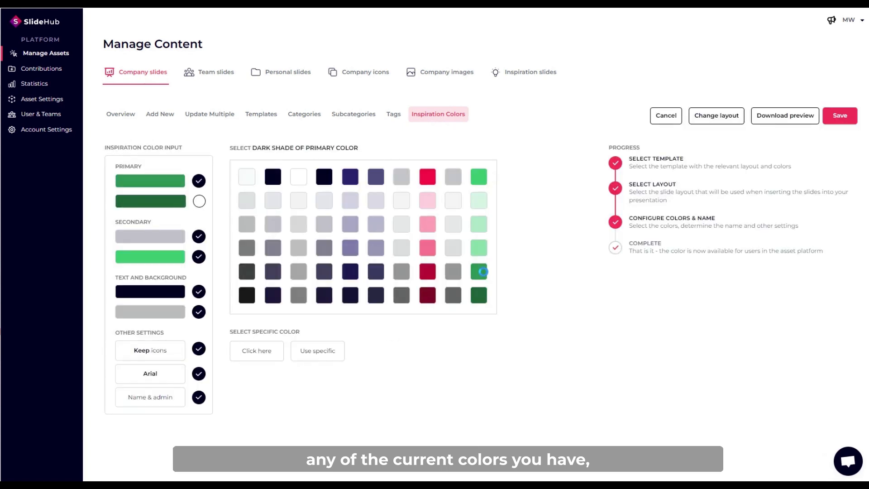
click(479, 177)
click(403, 179)
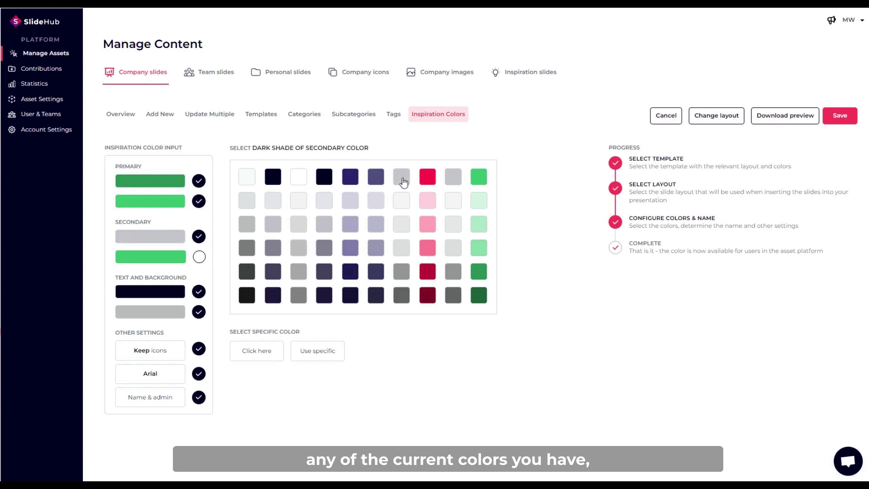
click(401, 295)
click(276, 180)
click(297, 179)
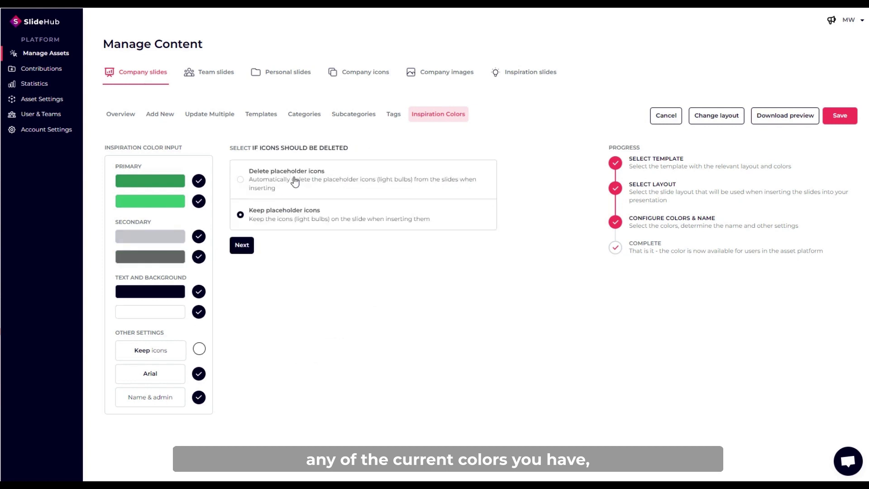
Step: Keep the placeholder icons, set the text font to Raleway, and save the Example Customer palette as not default
click(247, 247)
click(250, 239)
click(257, 176)
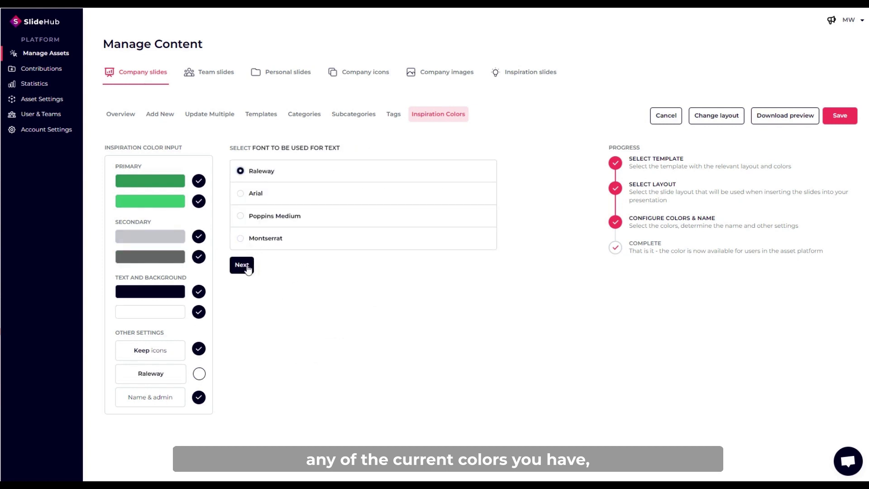
click(242, 265)
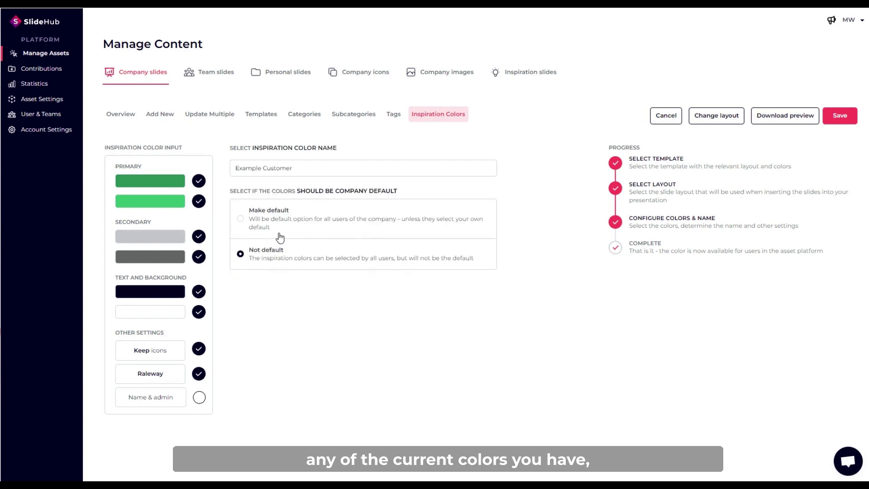
click(838, 117)
click(308, 304)
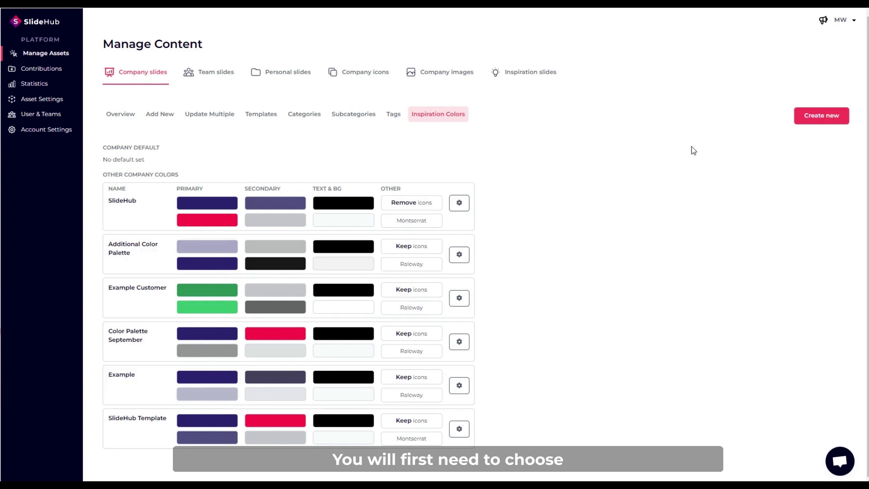
Step: Create a new company template from an uploaded PPTX file, using the "Montserrat, Font Size 28, RGB 4, 1, 35" slide as its cover
click(809, 117)
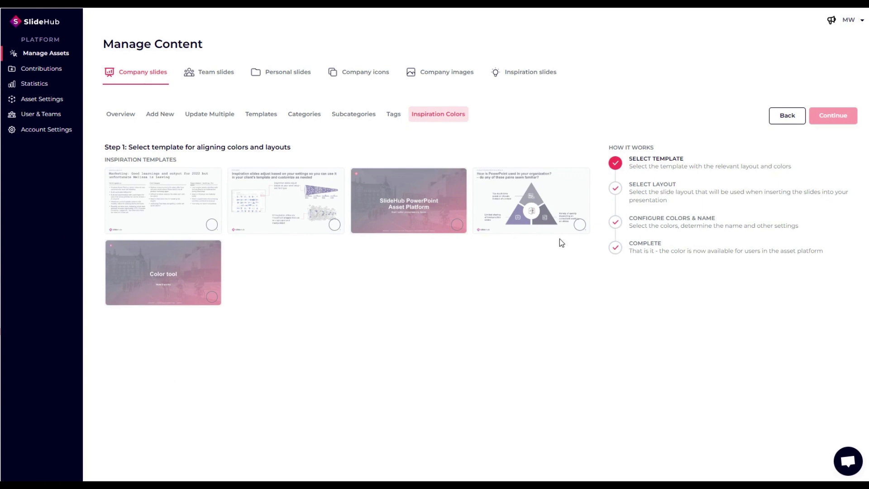
click(257, 119)
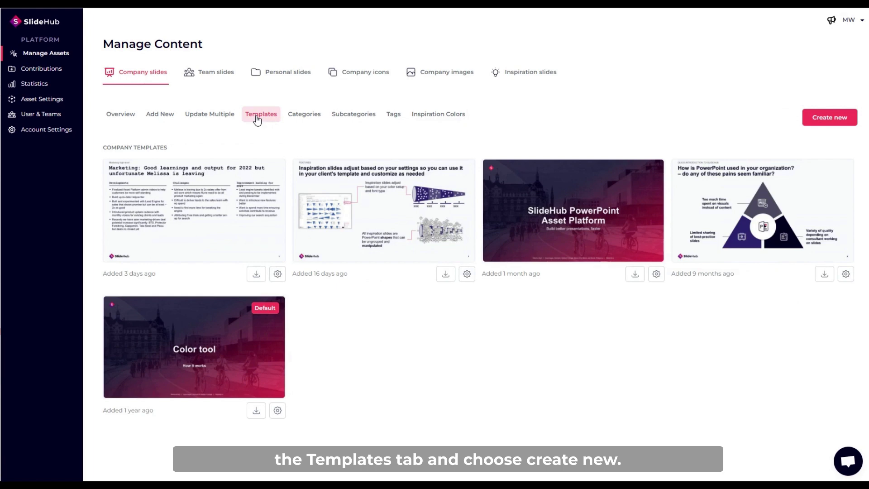
click(829, 119)
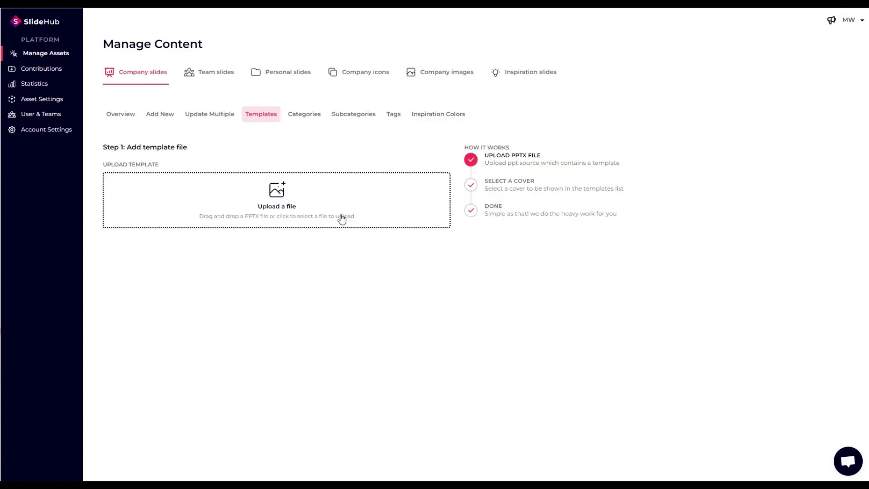
click(270, 211)
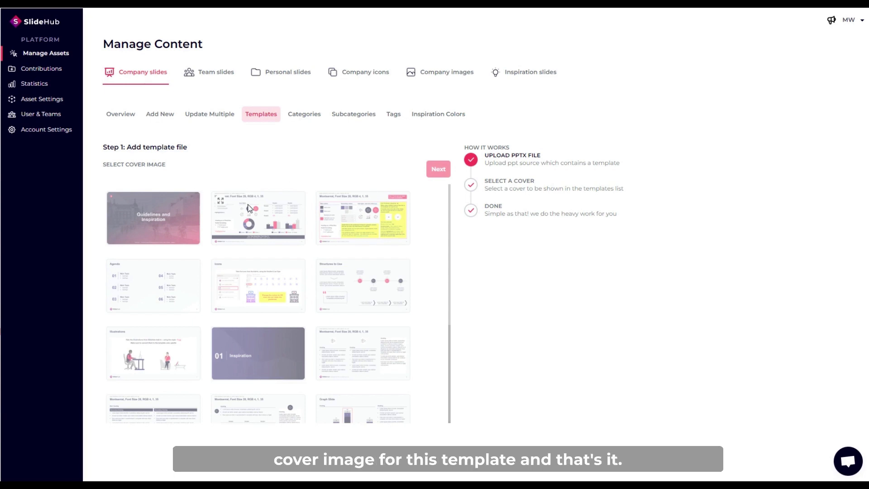
click(278, 227)
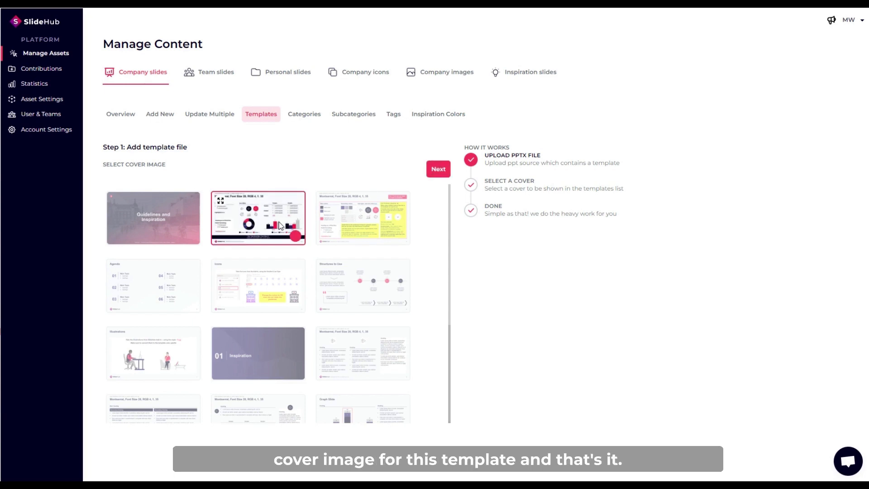
click(436, 170)
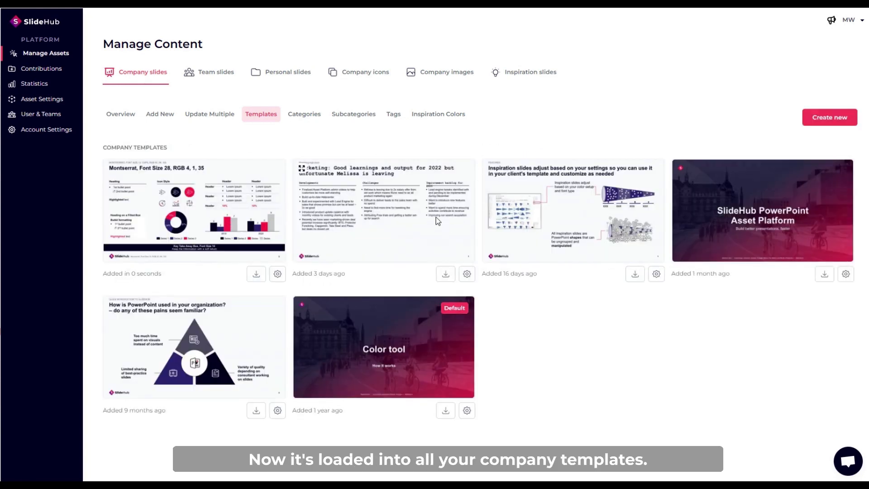
Step: Start a new inspiration color palette based on the "Montserrat, Font Size 28, RGB 4, 1, 35" company template
click(438, 114)
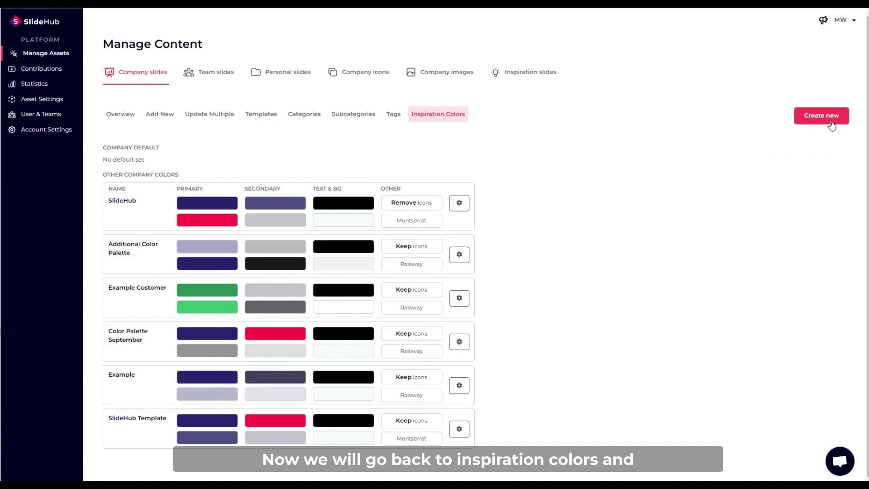
click(831, 124)
click(167, 211)
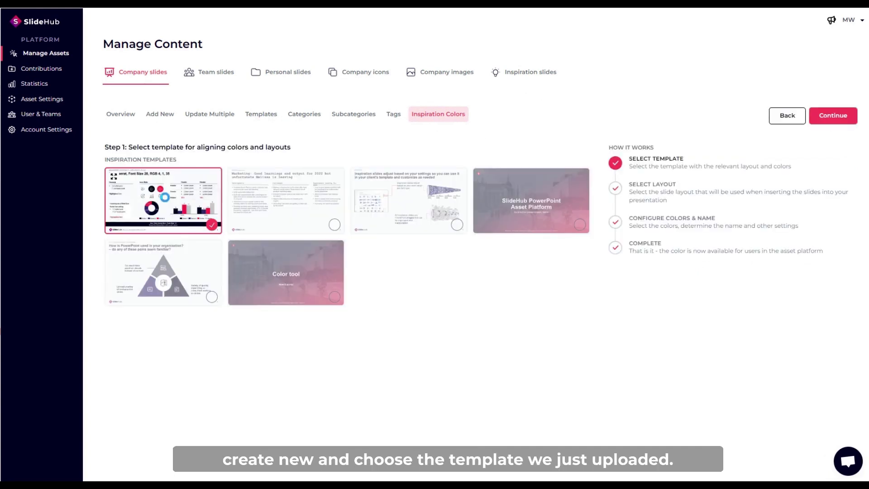
click(834, 116)
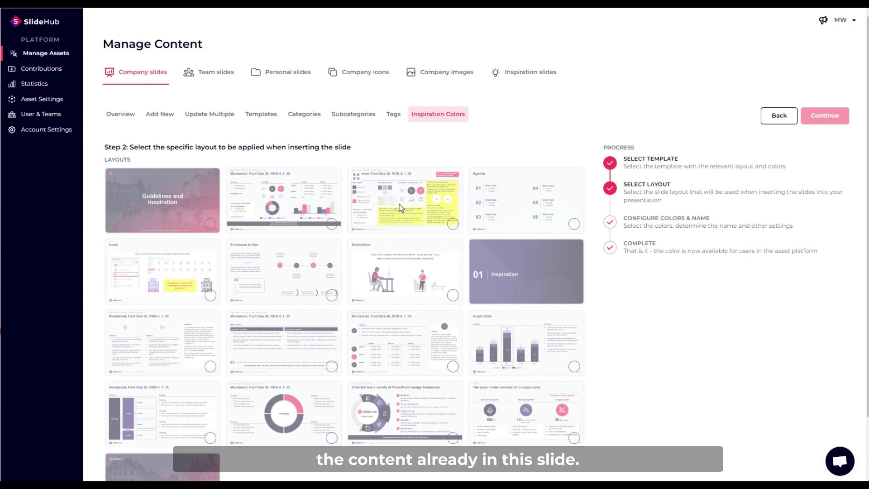
Step: Choose the template's slide with the yellow highlighted area as the layout applied when inserting slides
scroll(399, 204, down, 2)
scroll(403, 203, up, 2)
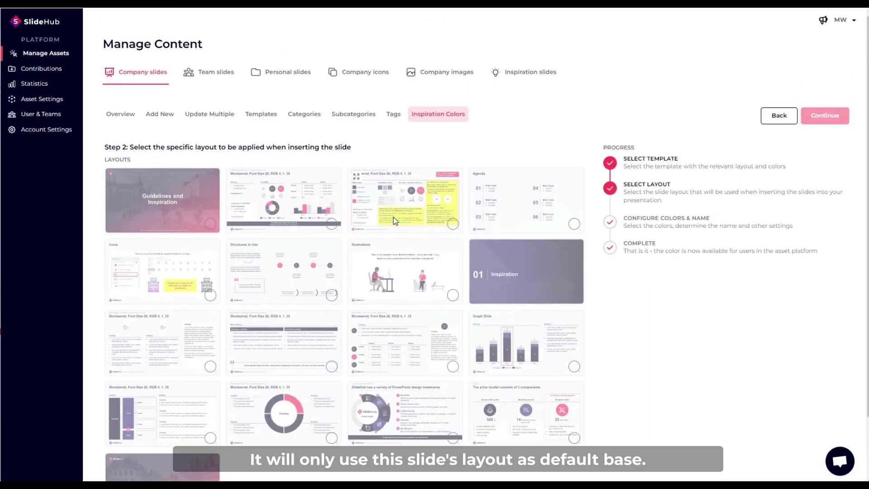
click(441, 206)
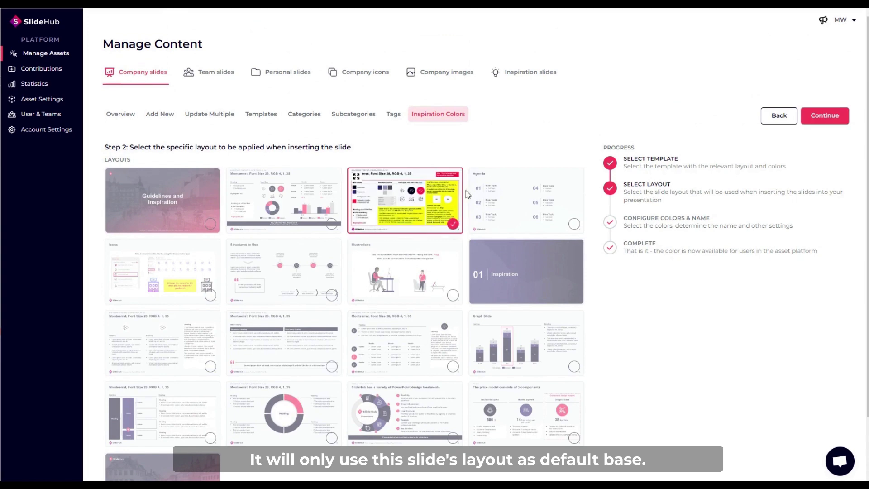
click(823, 116)
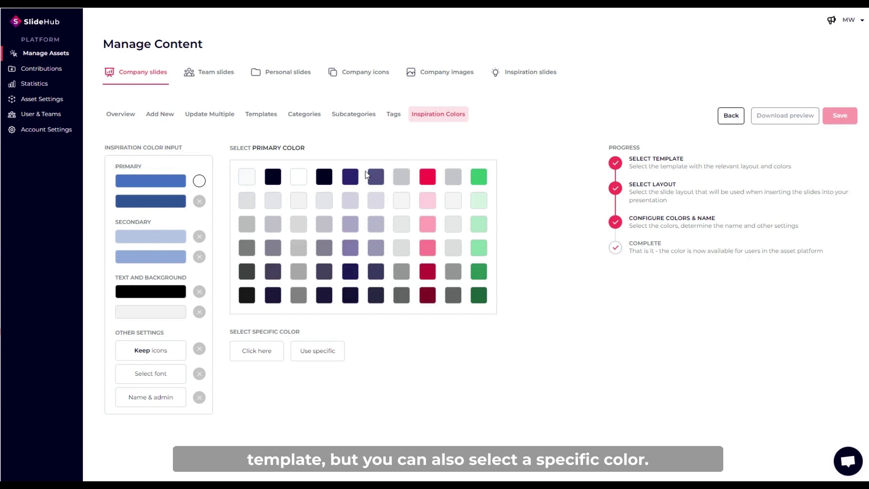
Step: Set the palette to dark and medium purple primaries, light and dark grey secondaries, dark navy text and a white background
click(255, 358)
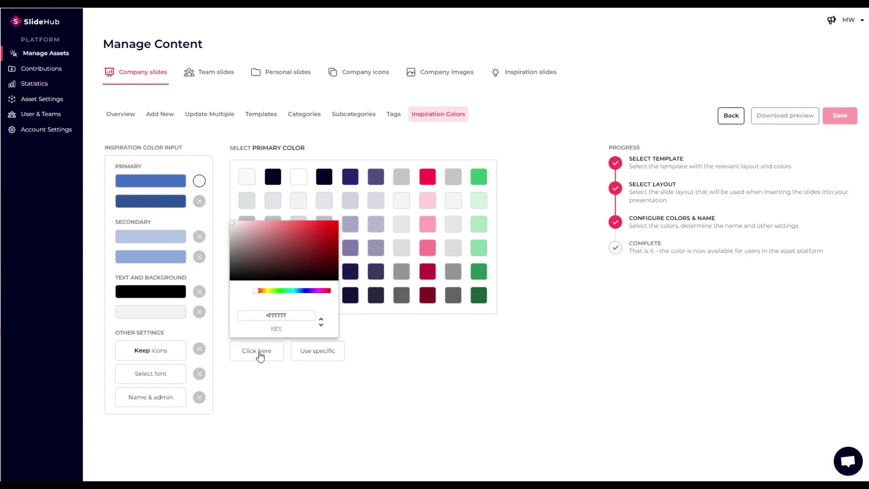
click(260, 376)
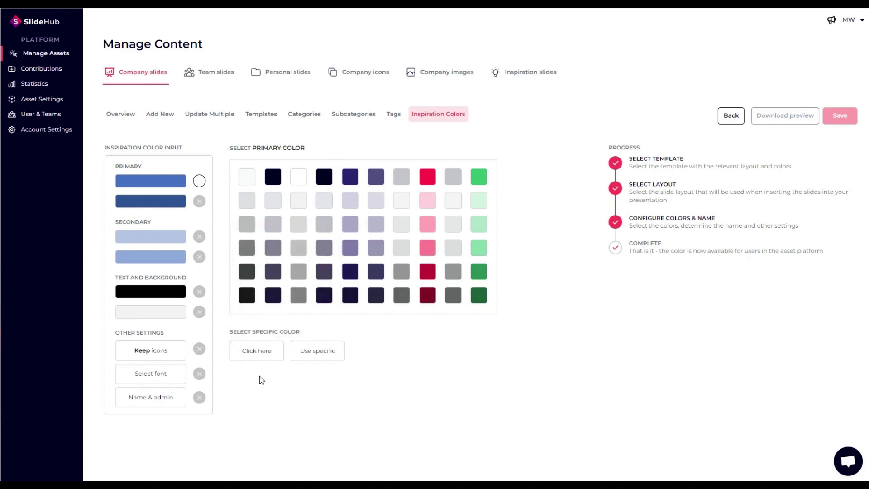
click(350, 177)
click(378, 183)
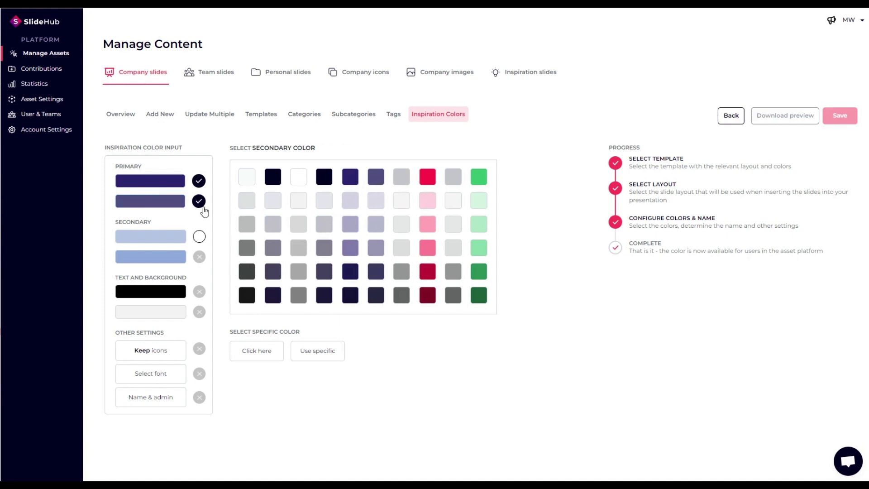
click(401, 181)
click(400, 297)
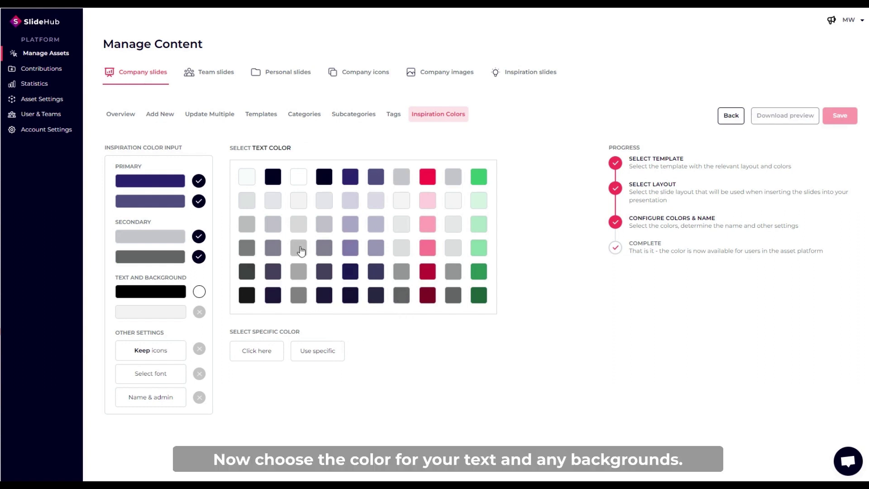
click(274, 181)
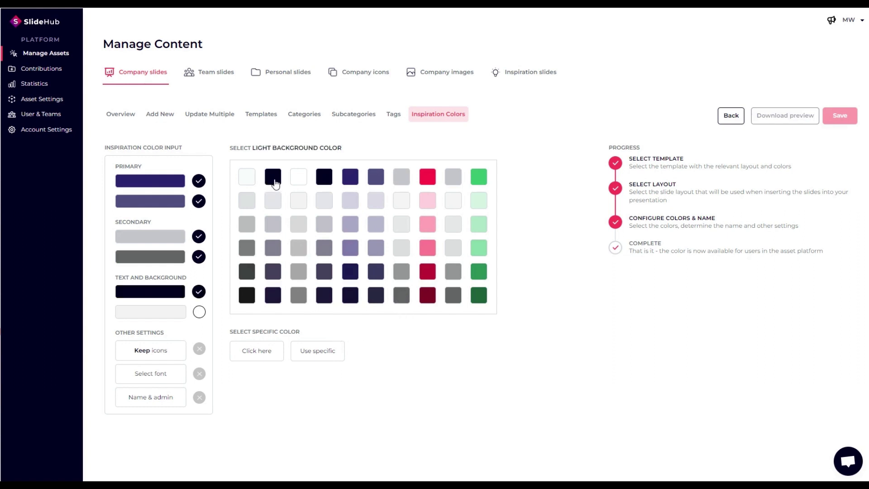
click(299, 179)
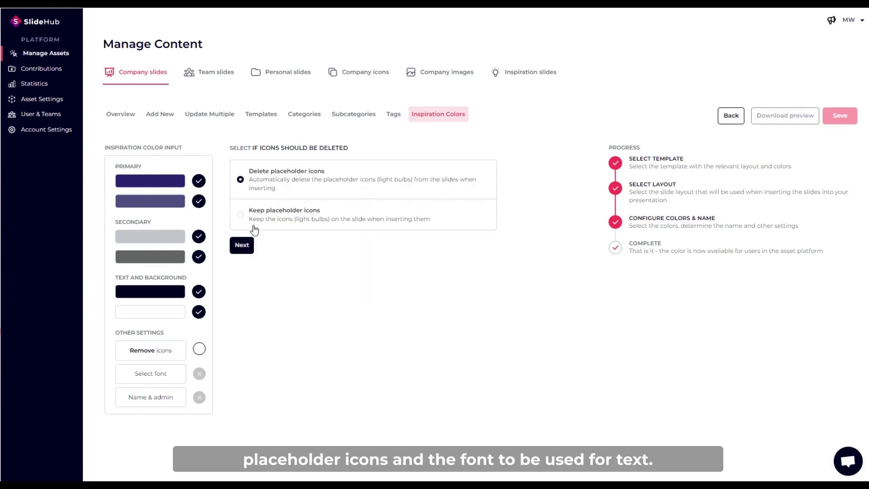
Step: Have the placeholder icons deleted on insertion and set the palette's text font to Montserrat
click(242, 245)
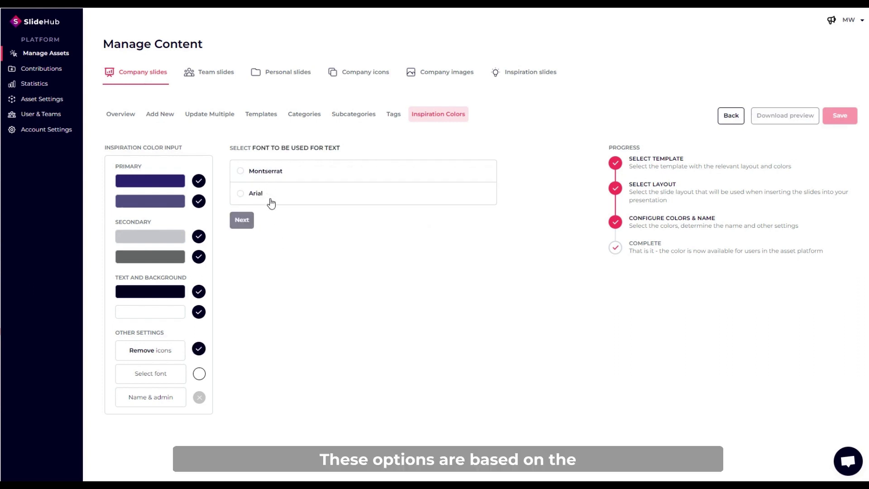
click(266, 177)
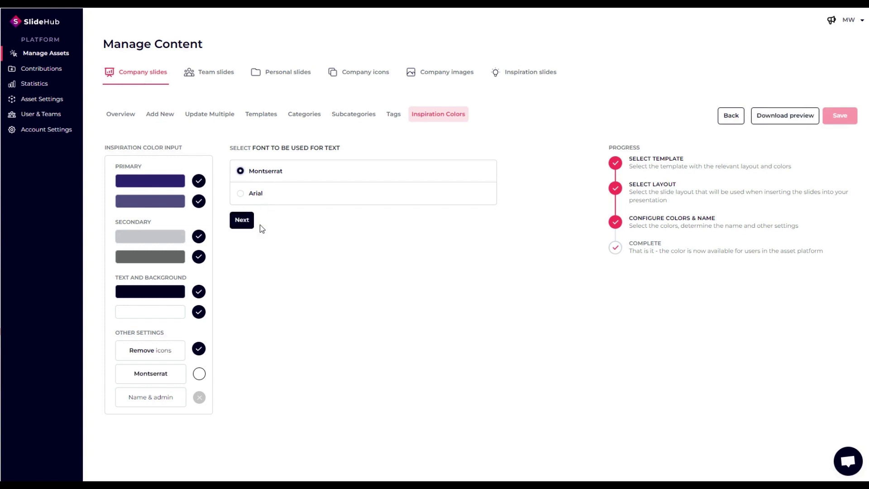
click(251, 225)
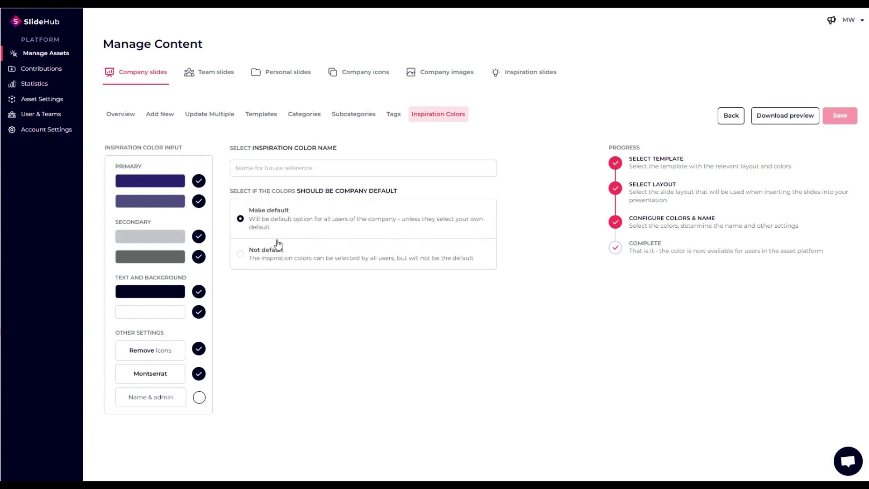
Step: Save the palette as "Test Palette", set as not default, and test its colors
click(280, 168)
text(Test)
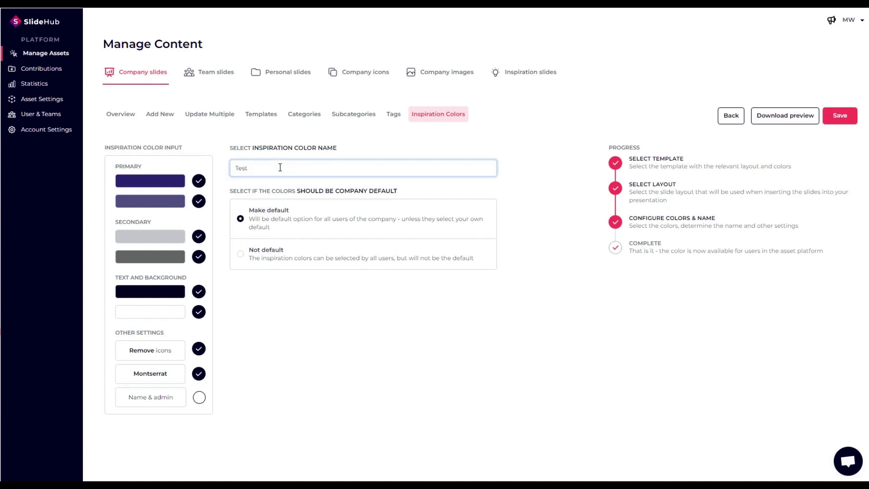
text( Palette)
click(273, 252)
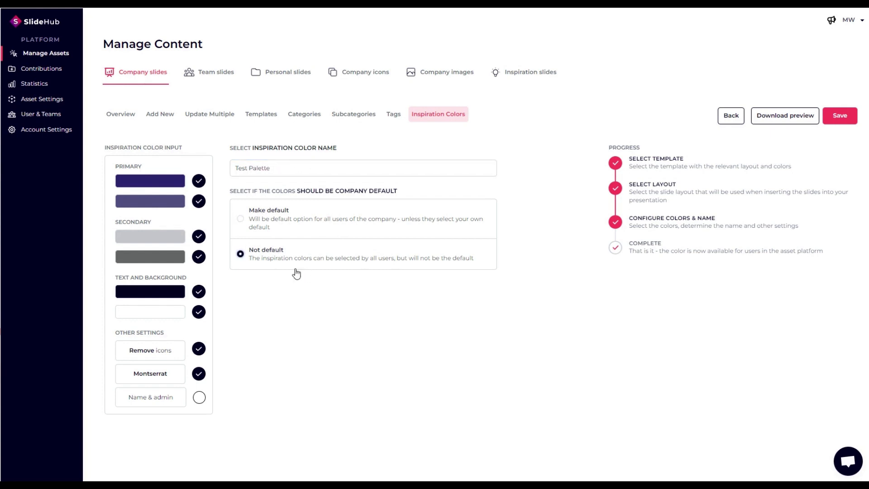
click(846, 117)
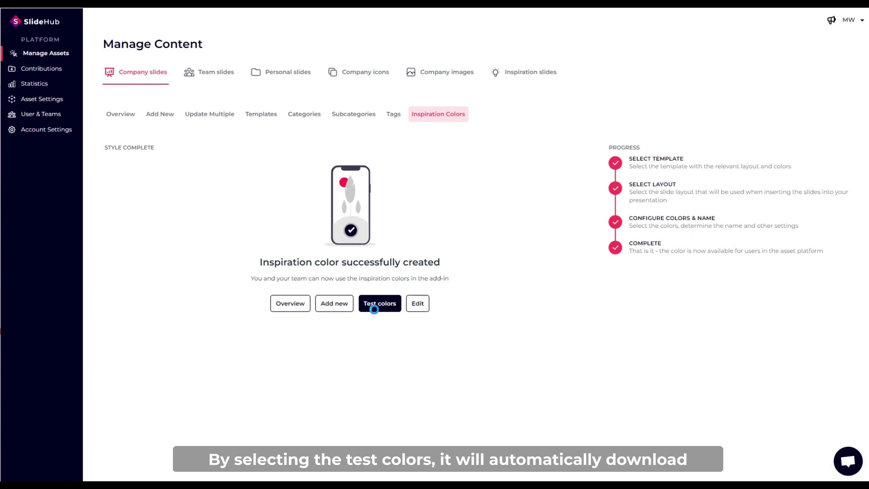
click(374, 309)
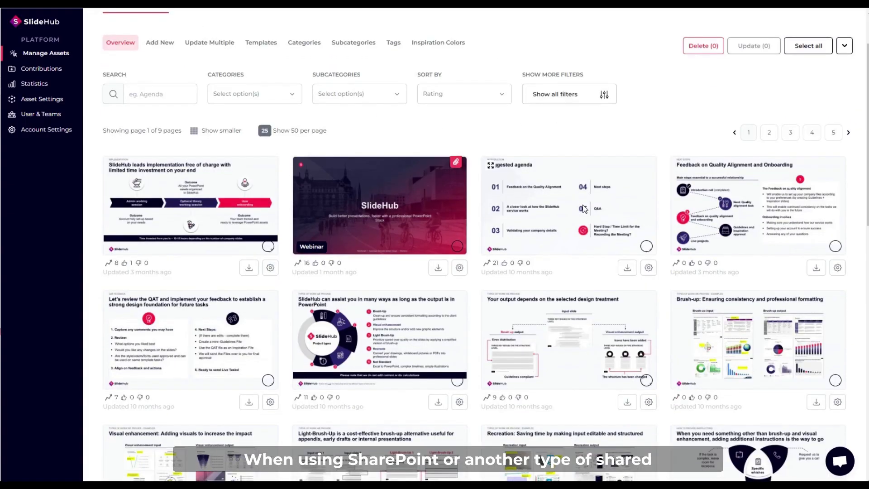
Step: Filter the company slides to those missing categories and look through them
scroll(583, 209, down, 2)
scroll(584, 208, up, 4)
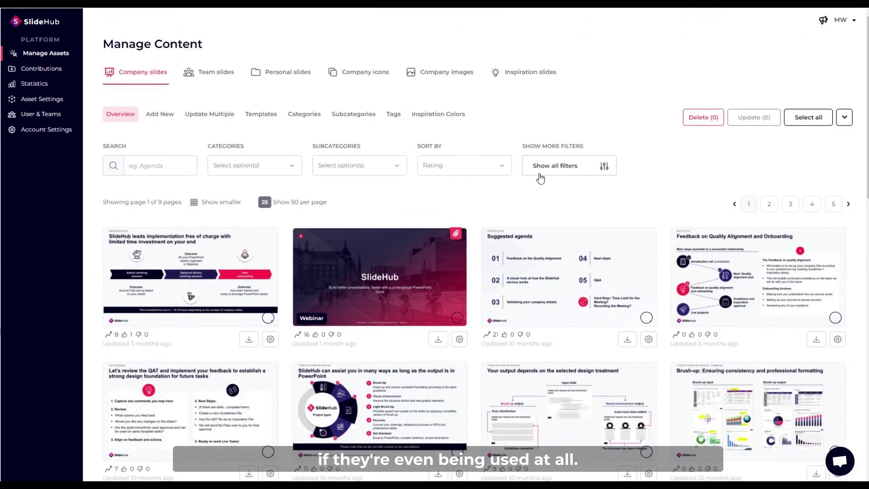
click(560, 172)
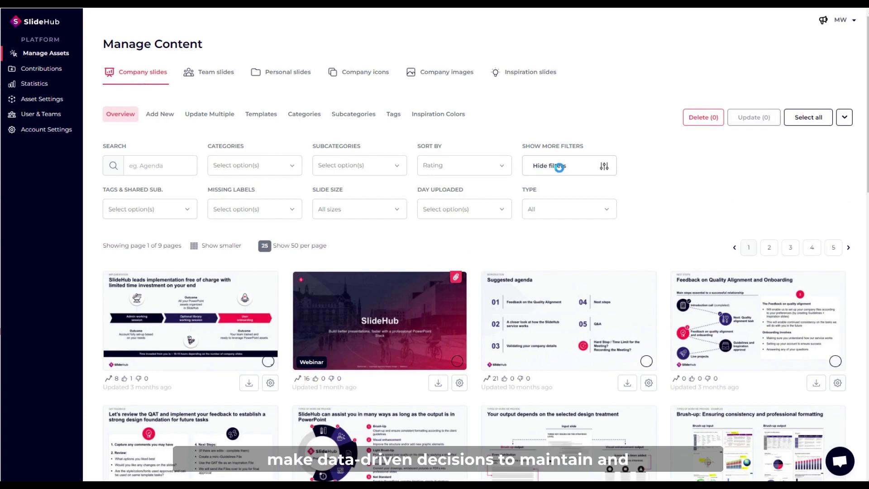
click(499, 208)
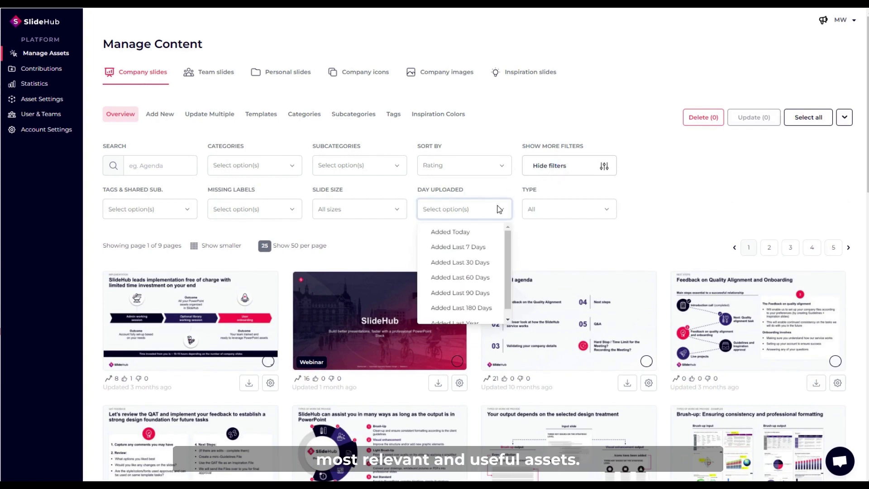
click(285, 208)
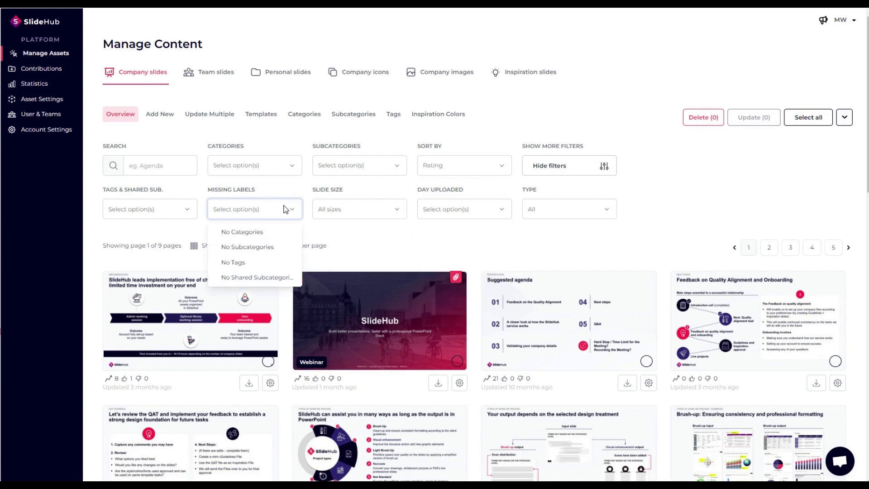
click(266, 232)
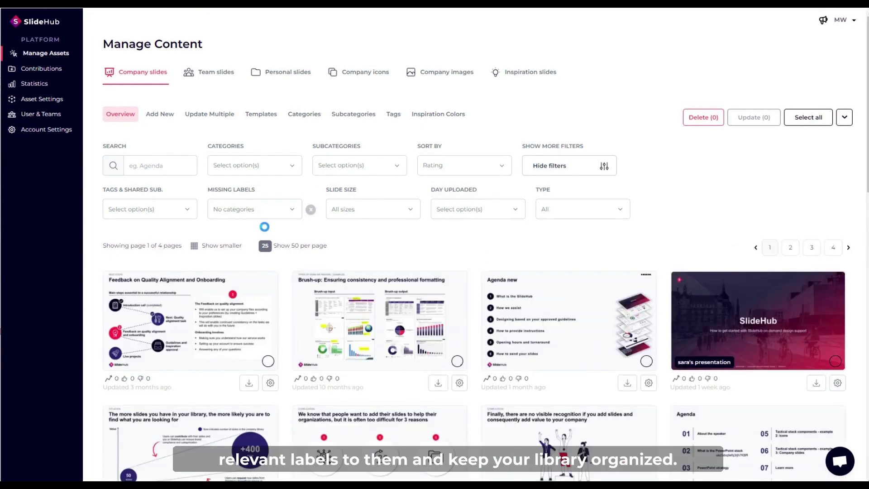
scroll(265, 227, down, 8)
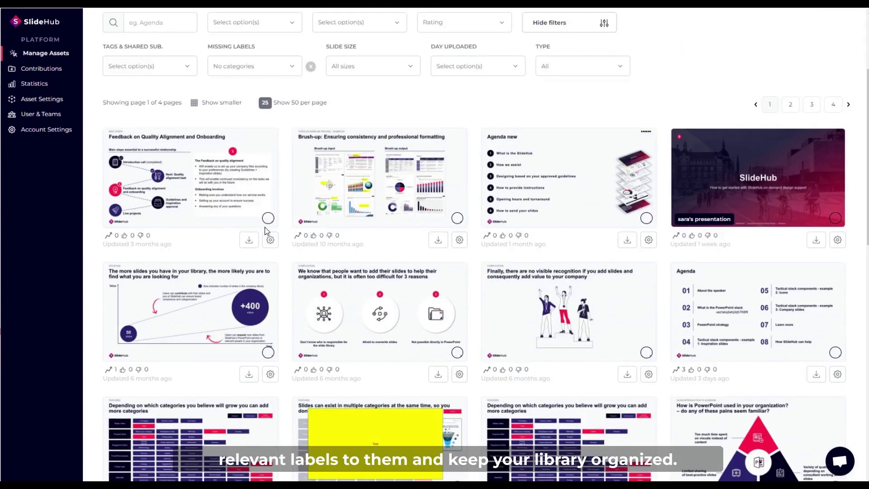
scroll(266, 230, up, 3)
scroll(267, 232, up, 5)
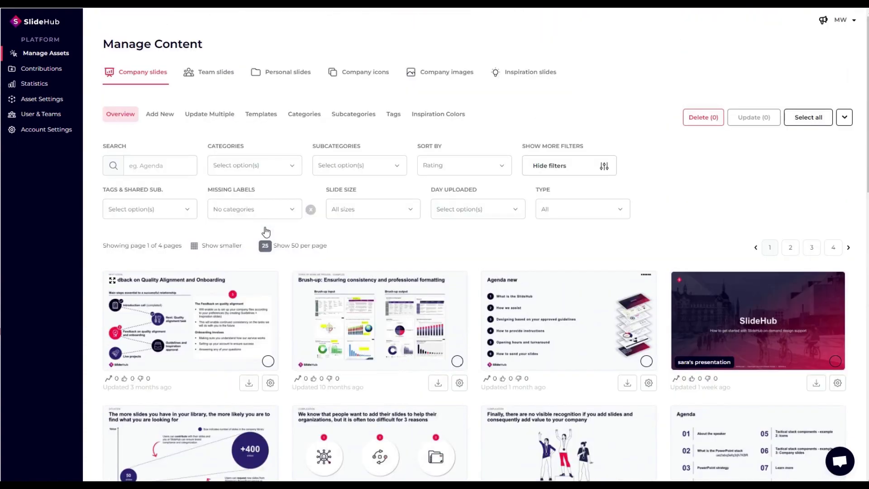
Step: Clear the missing-labels filter, sort the company slides by downloads count and review their download figures
click(310, 210)
click(448, 166)
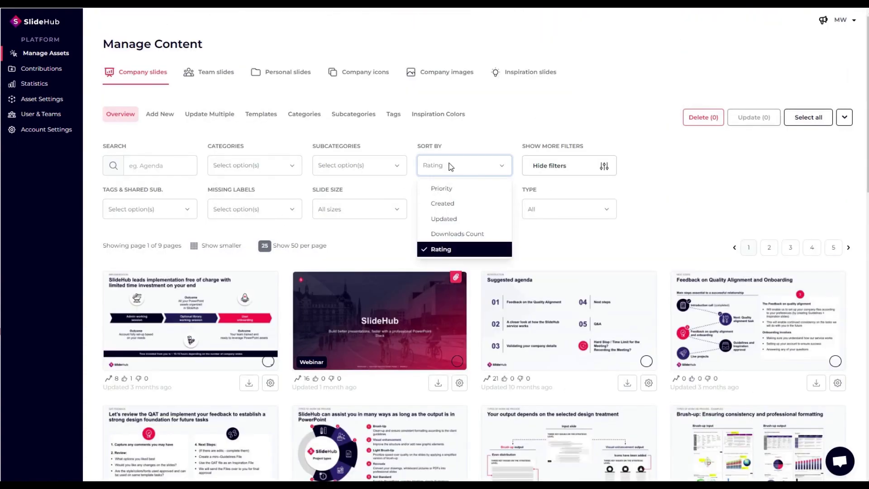
click(454, 233)
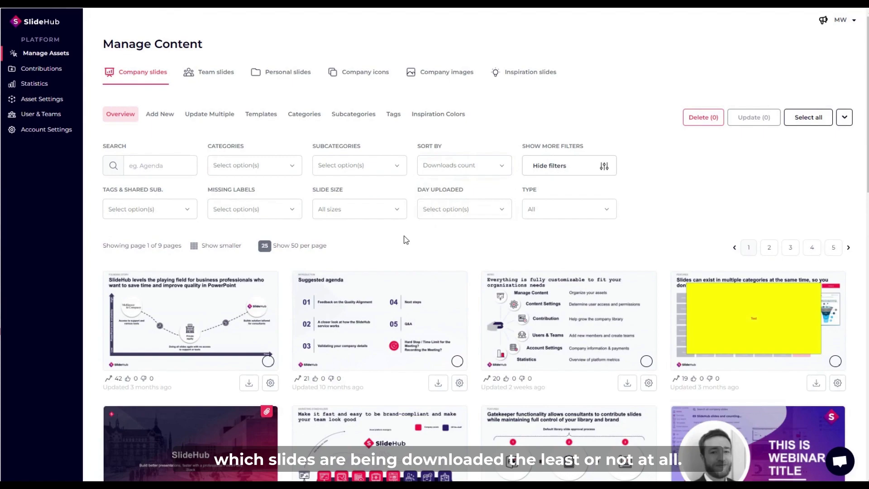
scroll(400, 240, down, 6)
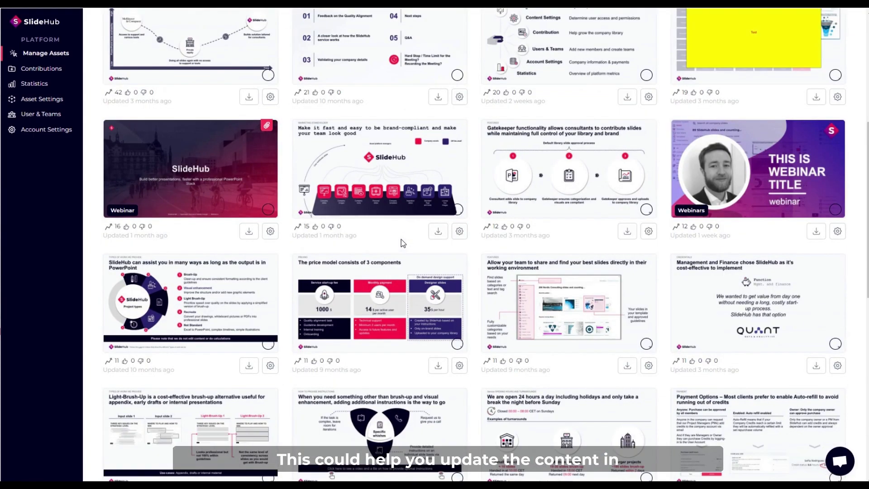
scroll(400, 239, up, 9)
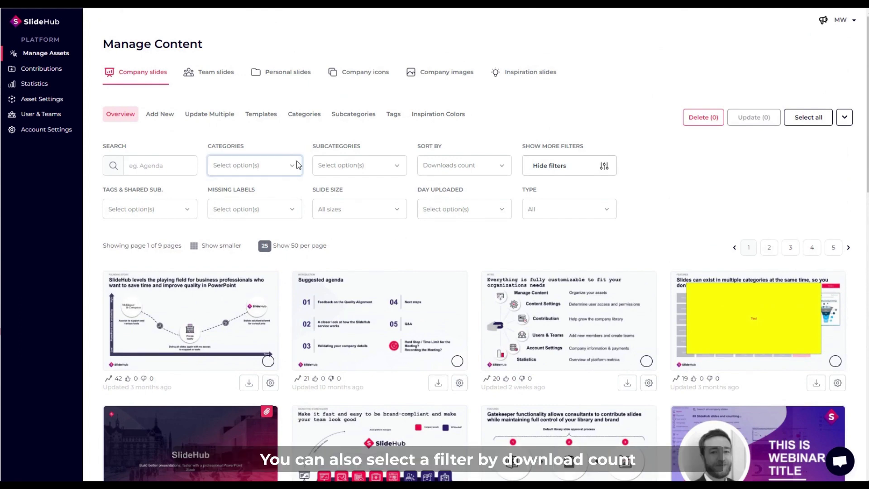
Step: Filter the slides sorted by downloads count to the Onboarding and Test categories and review them
click(297, 166)
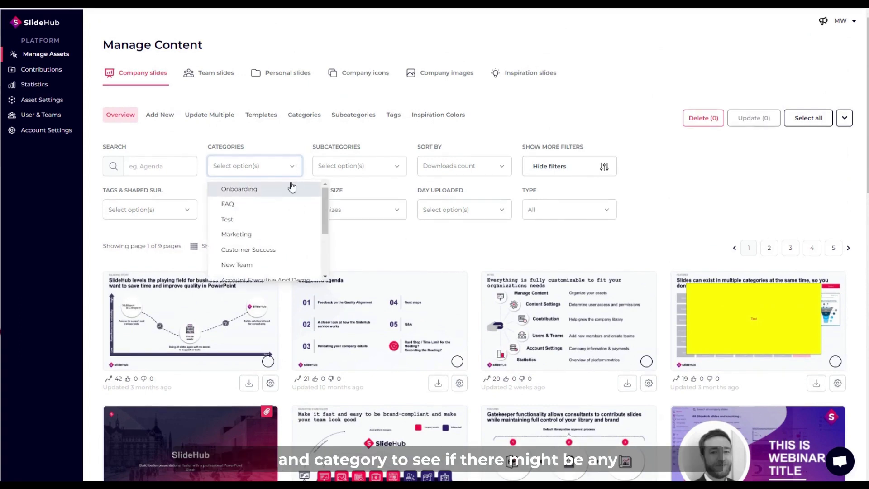
click(291, 187)
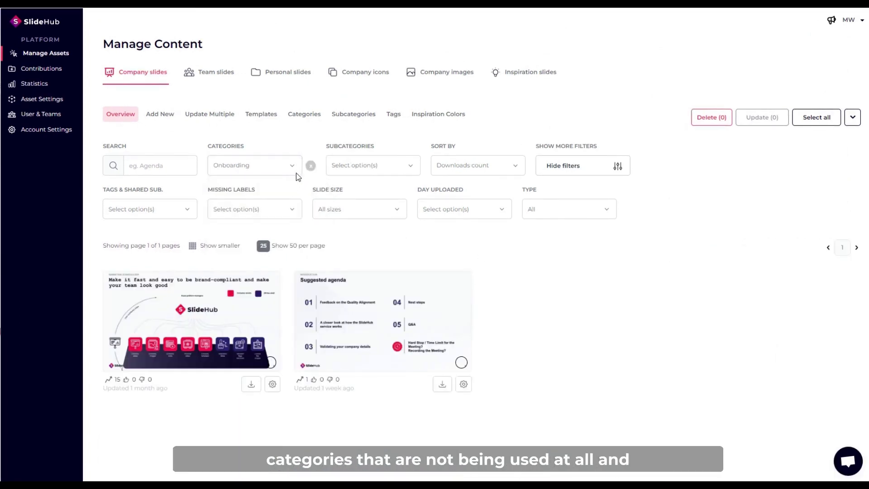
click(295, 166)
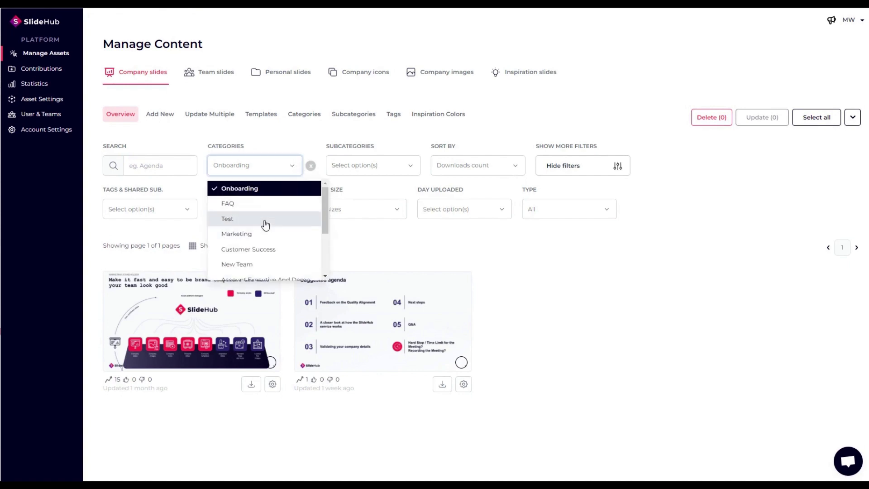
click(265, 219)
scroll(266, 224, down, 2)
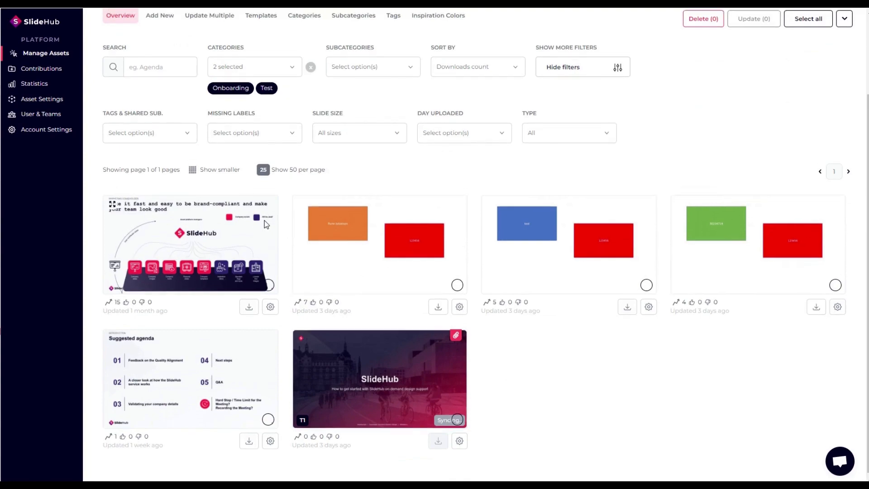
scroll(264, 220, up, 2)
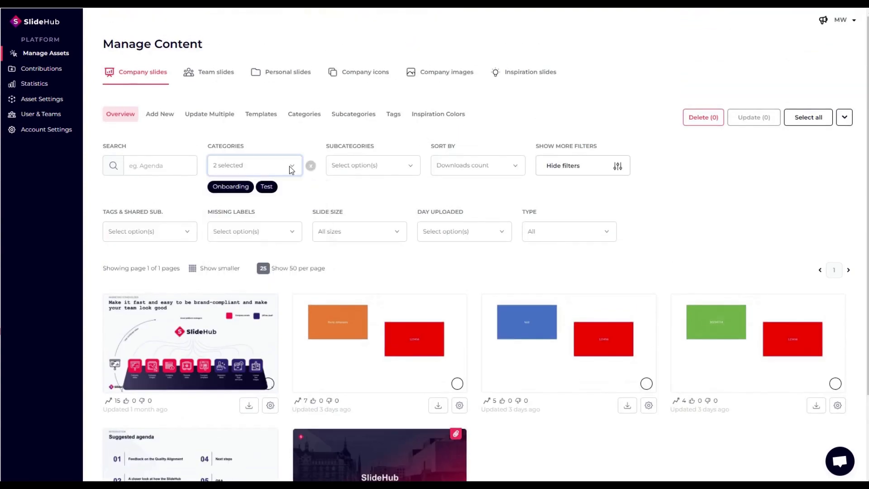
Step: Clear the category filter on the company slides and open the slide library of Example Team
click(309, 165)
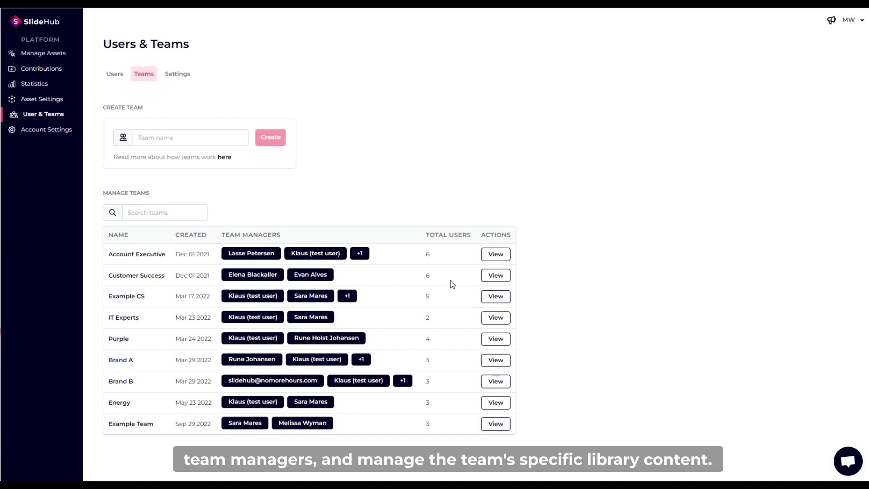
click(59, 56)
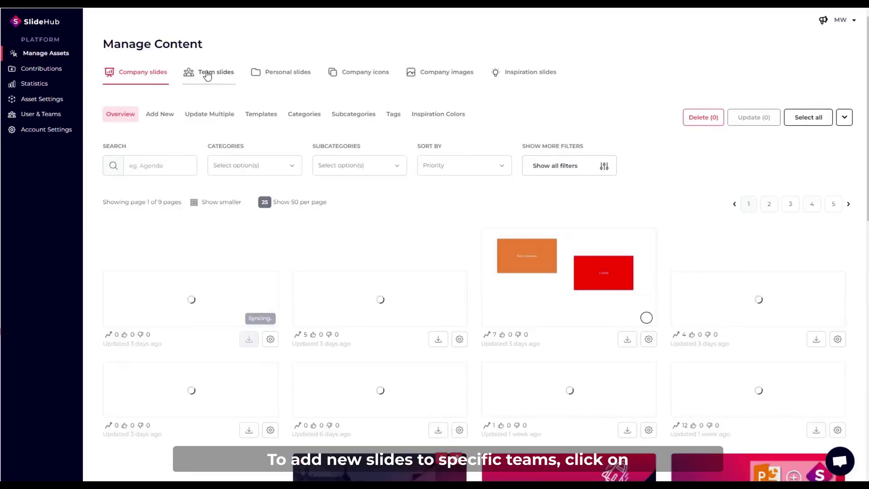
click(207, 76)
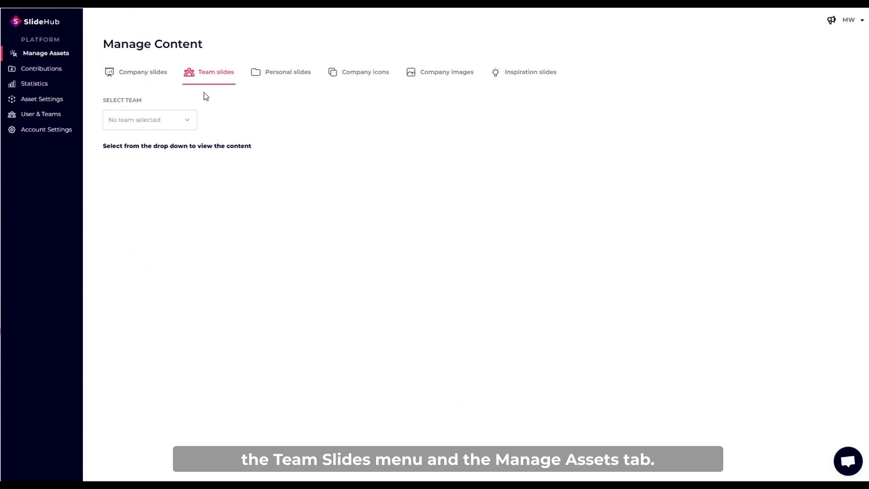
click(188, 122)
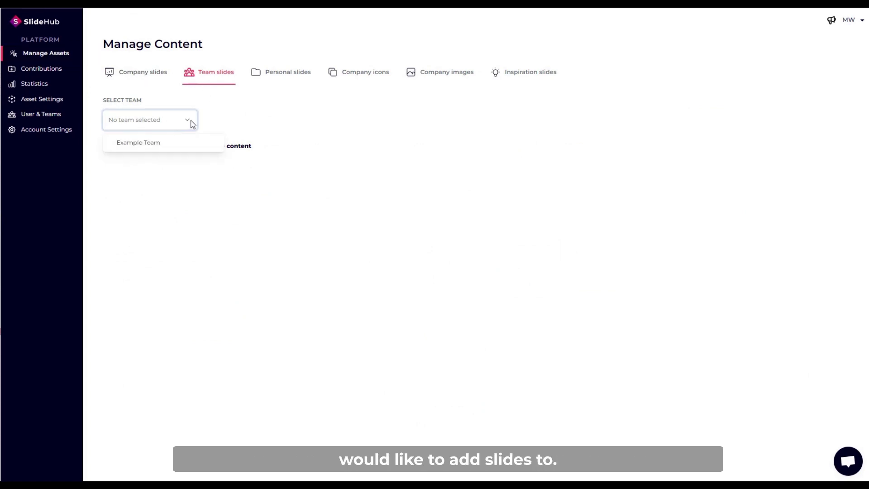
click(186, 147)
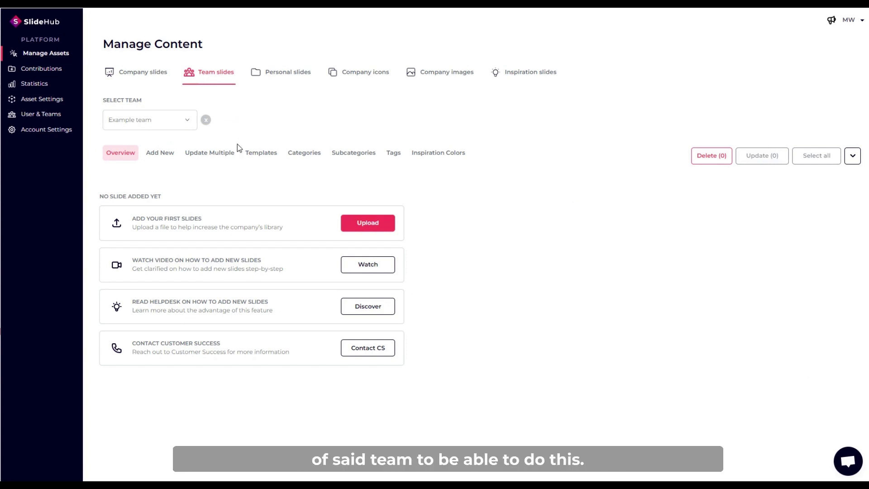
Step: Upload SLIDEHUB.PPTX to the team library, set it as stand-alone slides, and continue to the shared categories
click(365, 226)
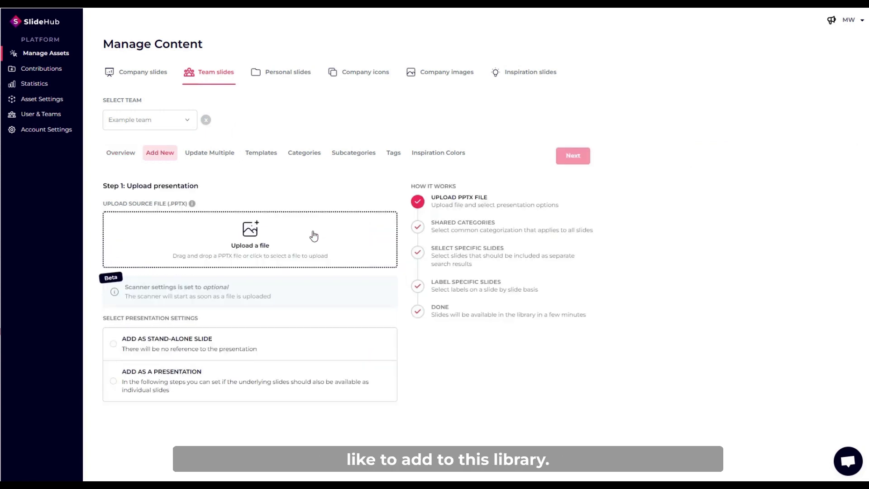
click(252, 231)
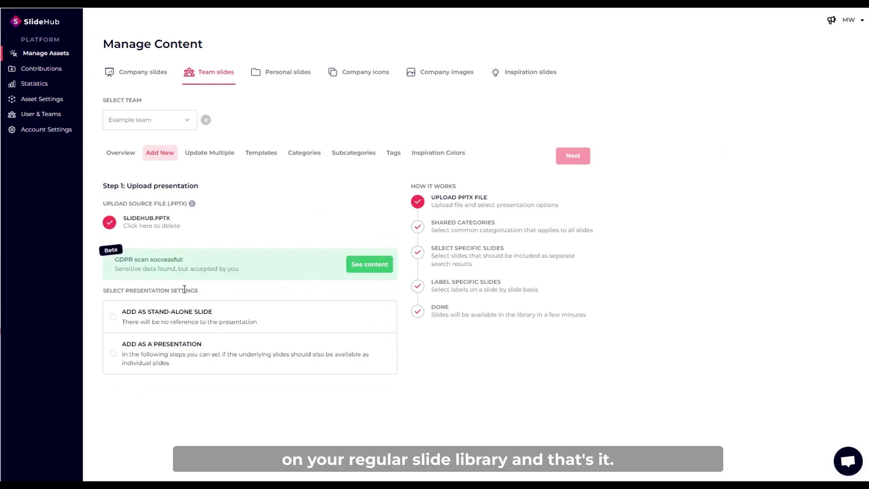
click(114, 316)
click(573, 155)
Step: Create a new team category named "Marketing", choose an icon for it, and save it
click(139, 273)
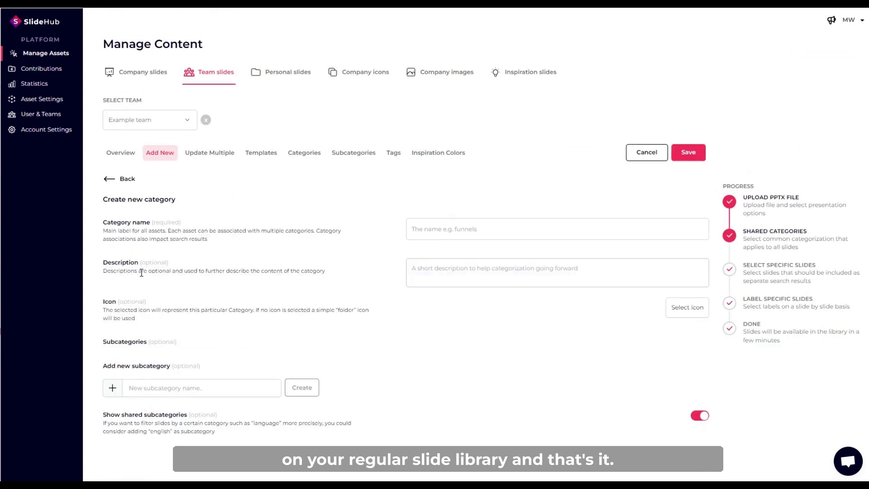
click(441, 228)
text(Marketing)
click(688, 307)
click(549, 385)
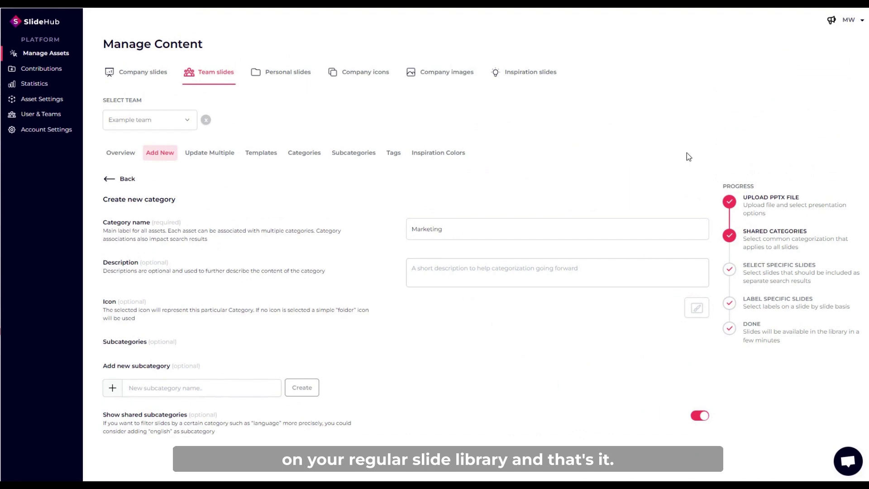
click(688, 153)
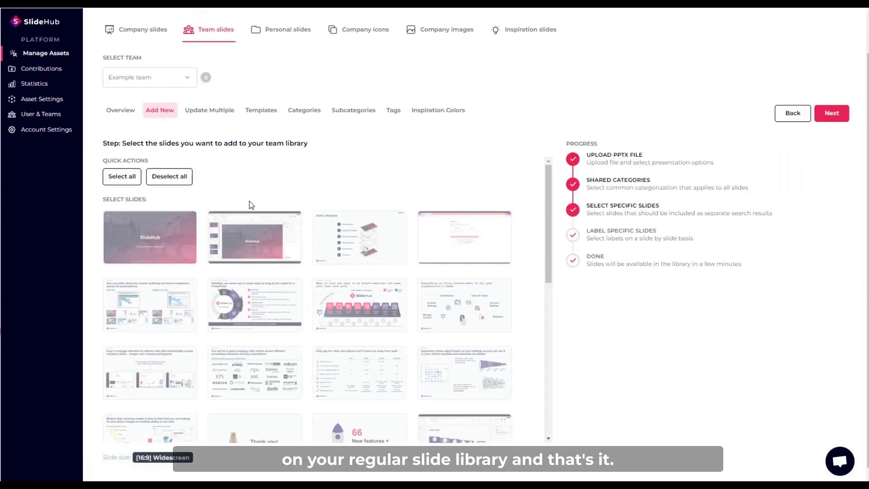
Step: Select the SlideHub title slide, the storyline slide and several further slides, finish adding them to the team library, and go to the slide overview
click(154, 244)
click(360, 240)
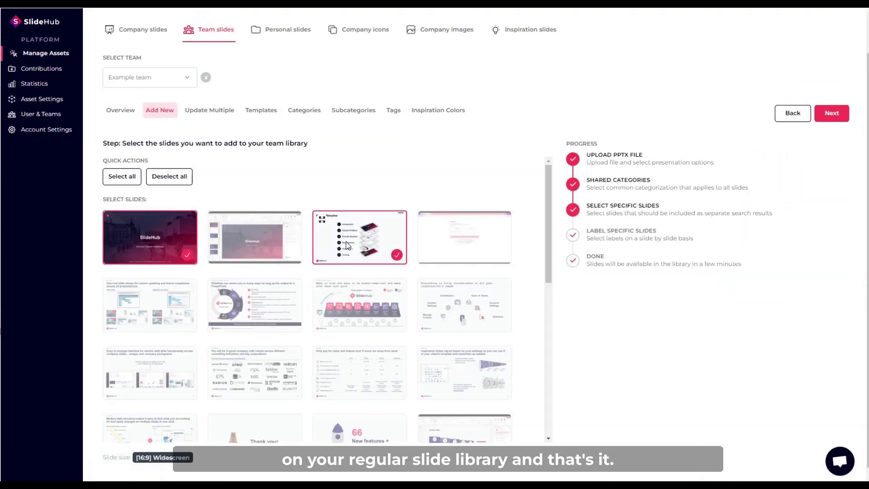
scroll(353, 244, down, 1)
click(152, 263)
scroll(226, 267, down, 3)
click(359, 268)
scroll(359, 269, down, 5)
click(359, 207)
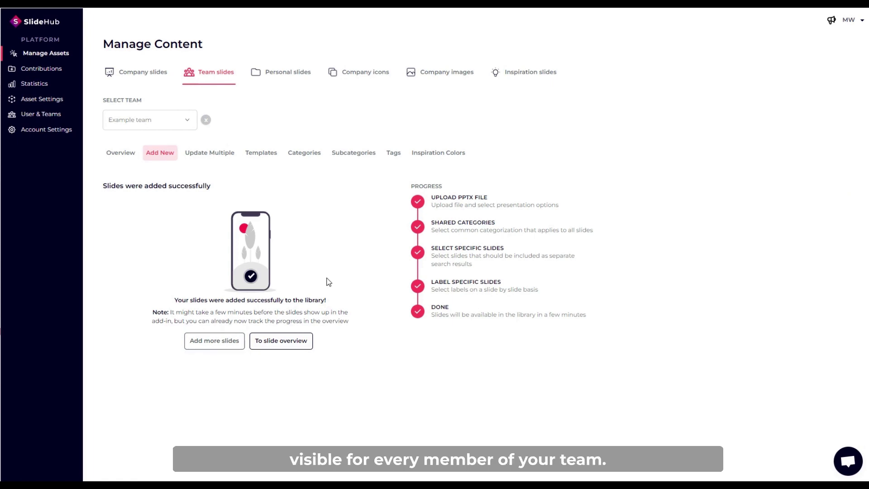
click(291, 341)
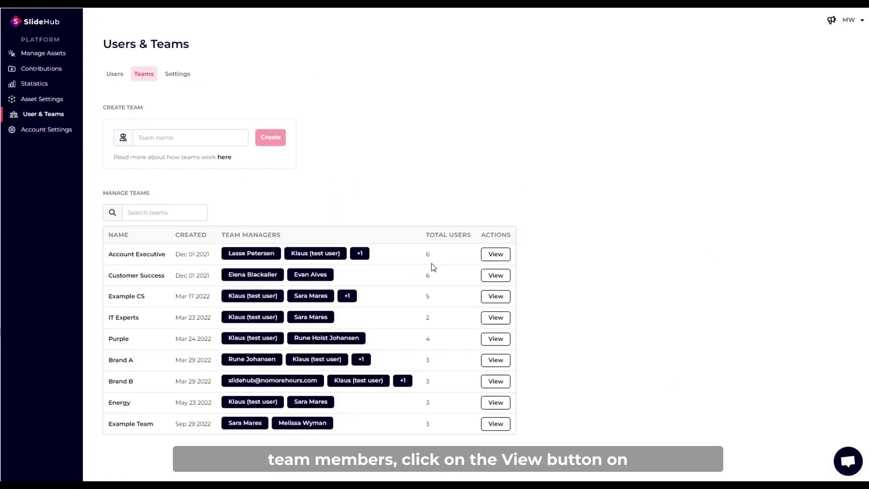
Step: Open the Example CS team, look over its members and manager settings, and view the second listed member's full profile
click(496, 296)
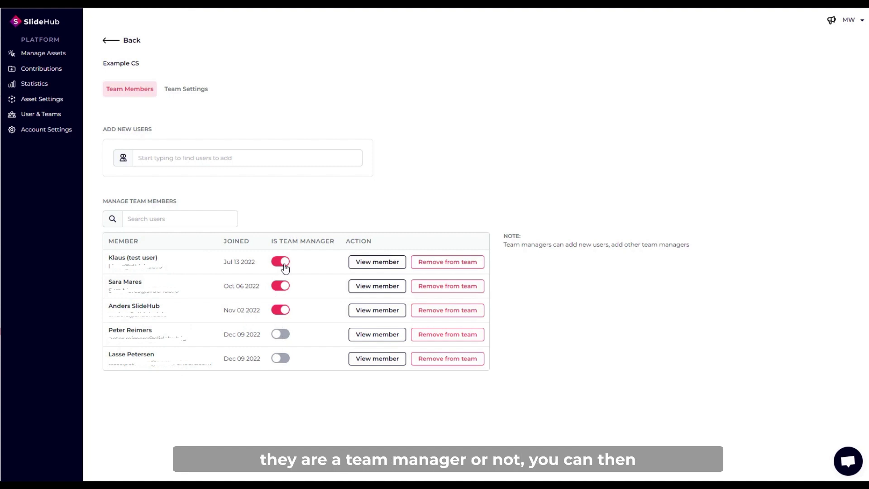
click(283, 309)
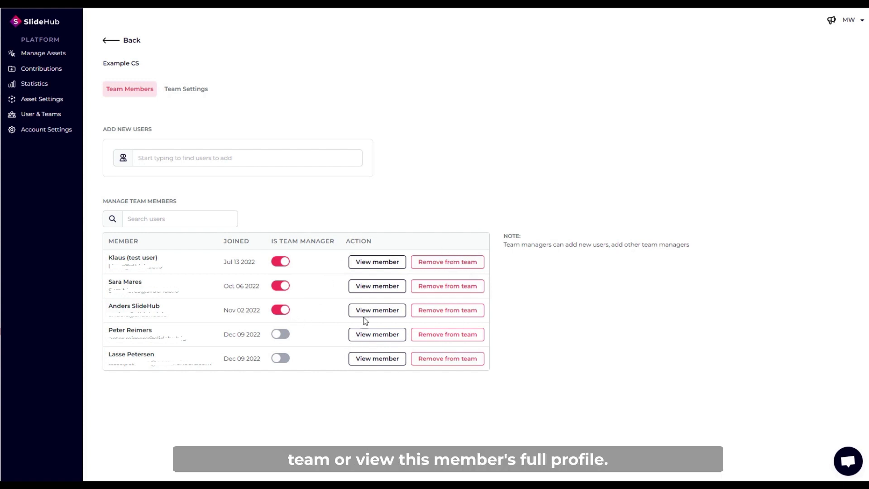
click(379, 287)
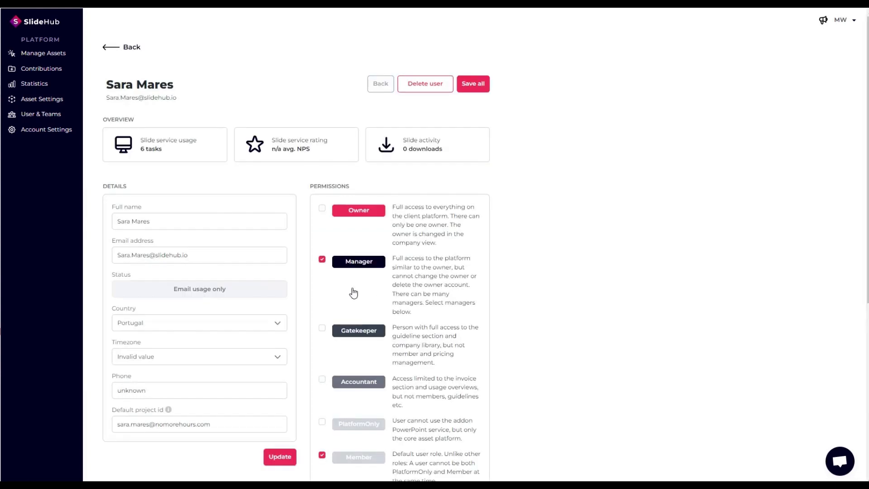
Step: Leave the member's profile, look at the teams list, and display the organization's existing users
click(105, 49)
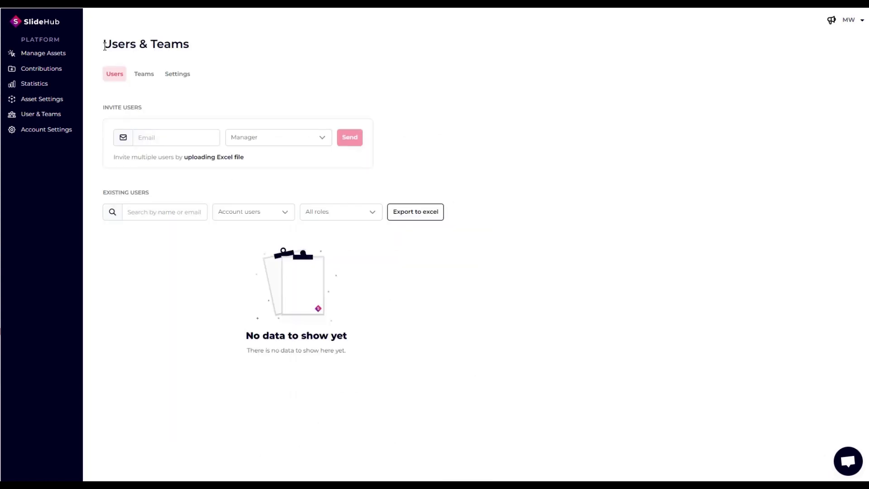
click(145, 75)
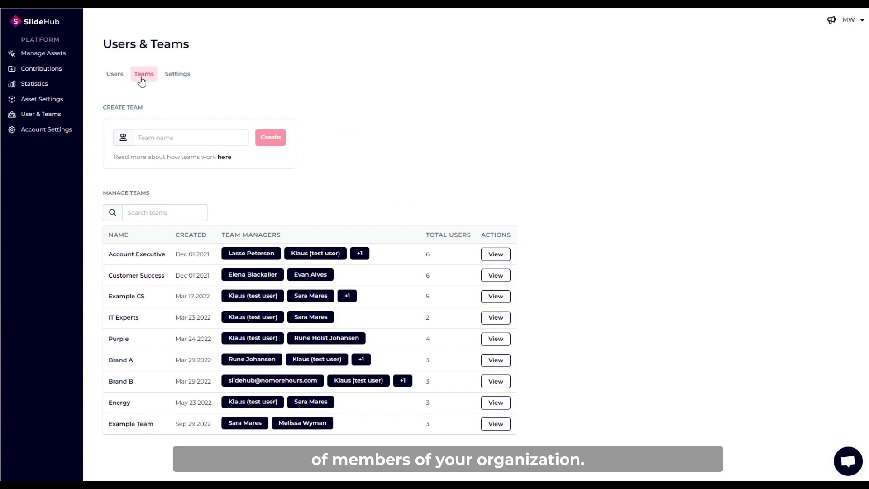
click(110, 77)
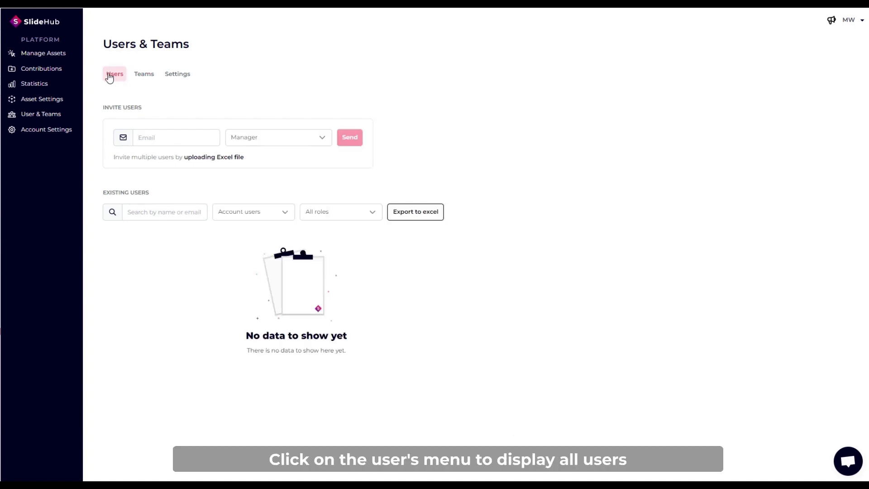